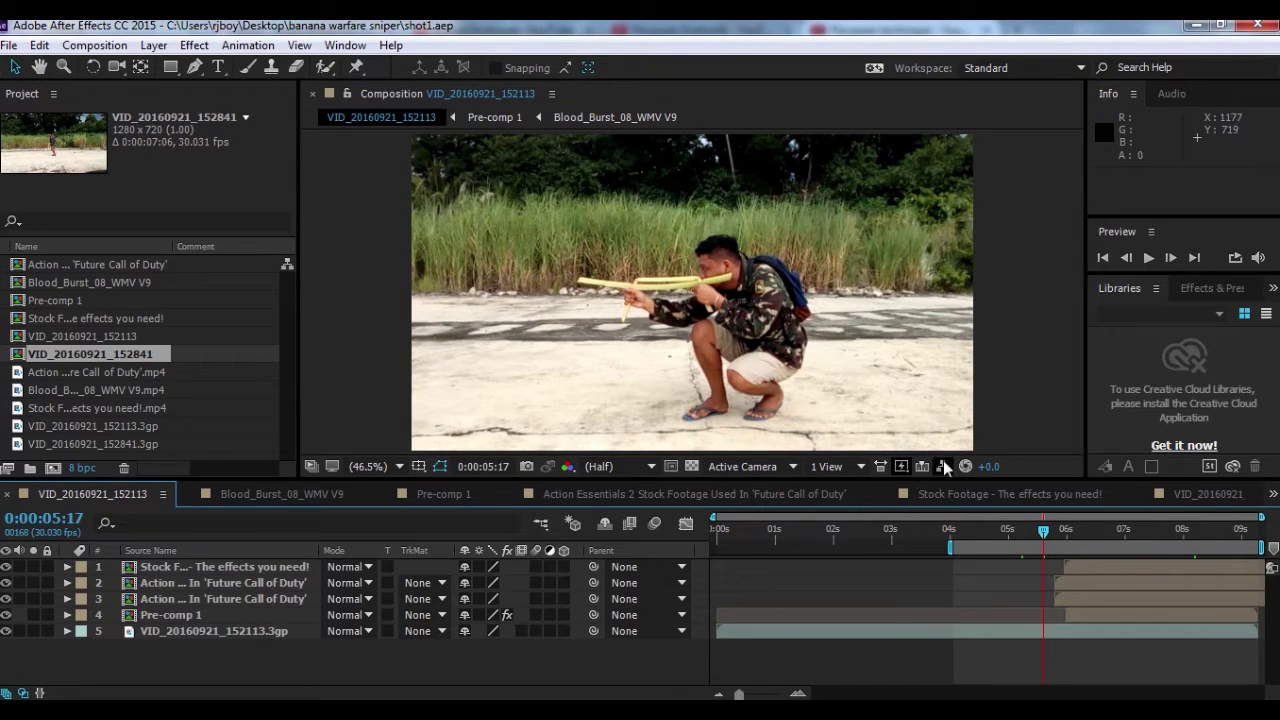
- Scrub between 0:00:05:24 and 0:00:05:26 to check the frames around the blood burst
{"action": "left_click_drag", "start_coordinate": [1043, 533], "coordinate": [1065, 547]}
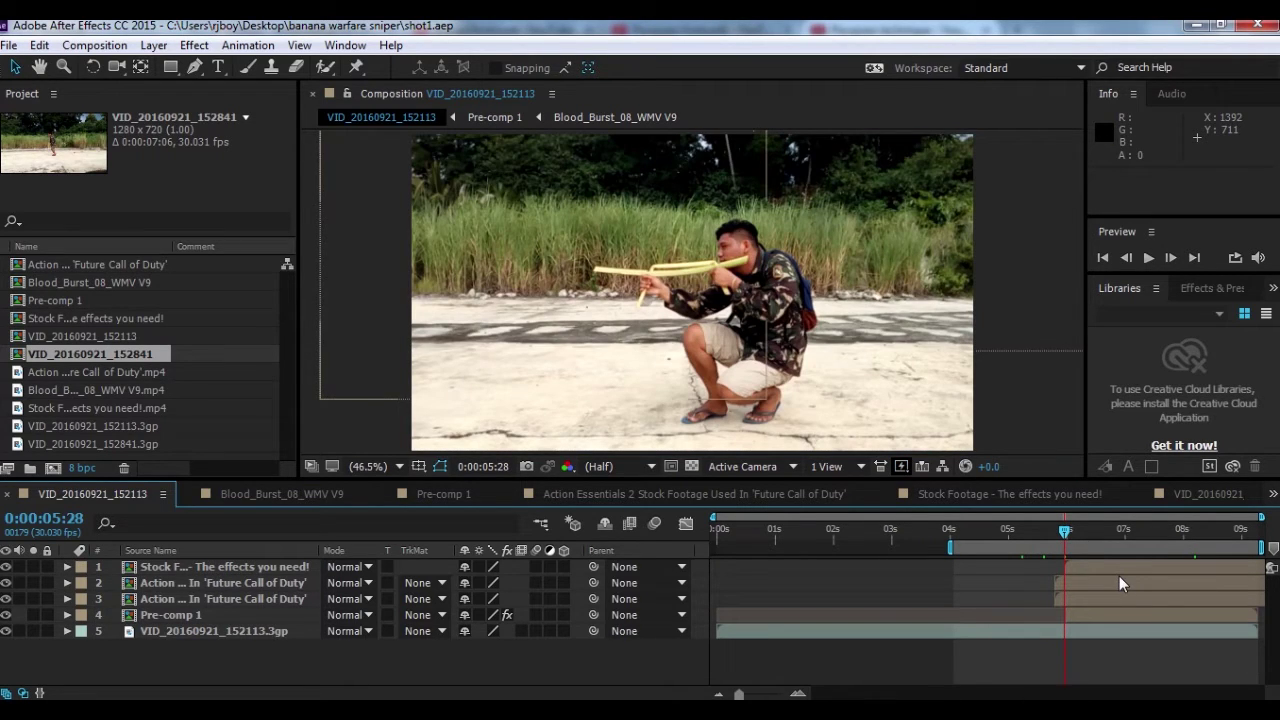
{"action": "left_click_drag", "start_coordinate": [1066, 531], "coordinate": [1076, 546]}
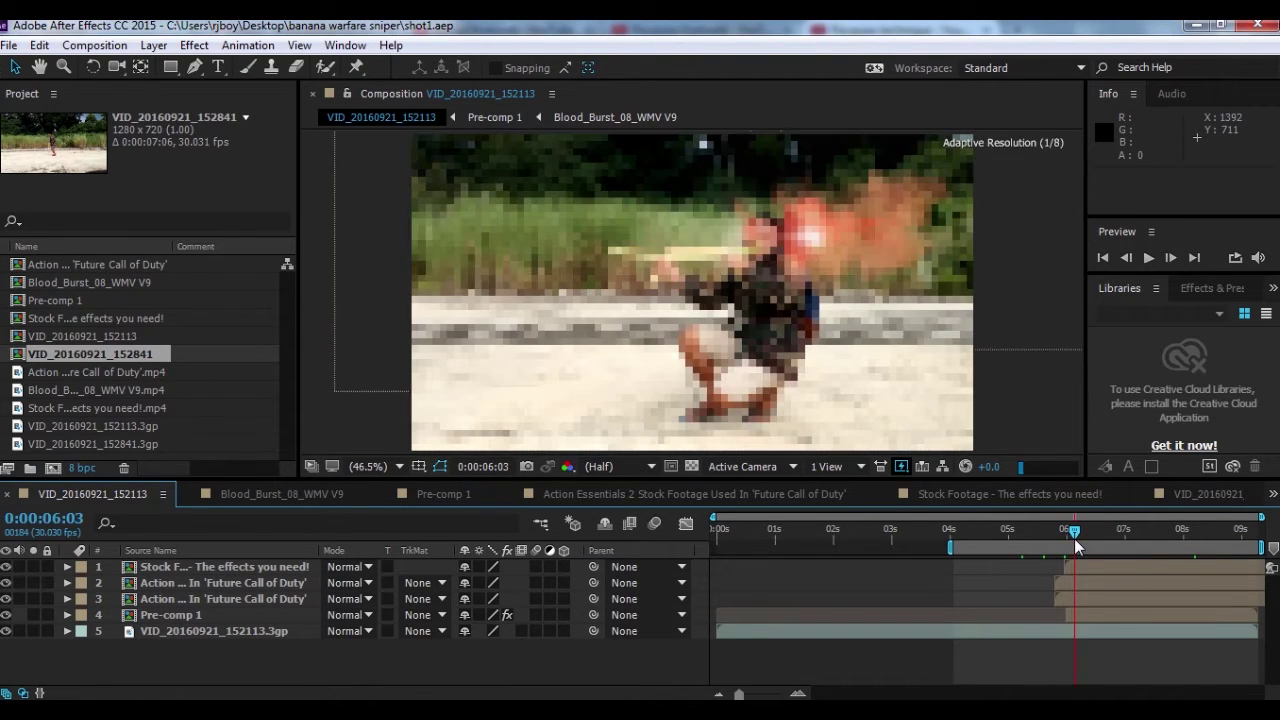
{"action": "left_click_drag", "start_coordinate": [1076, 546], "coordinate": [1057, 531]}
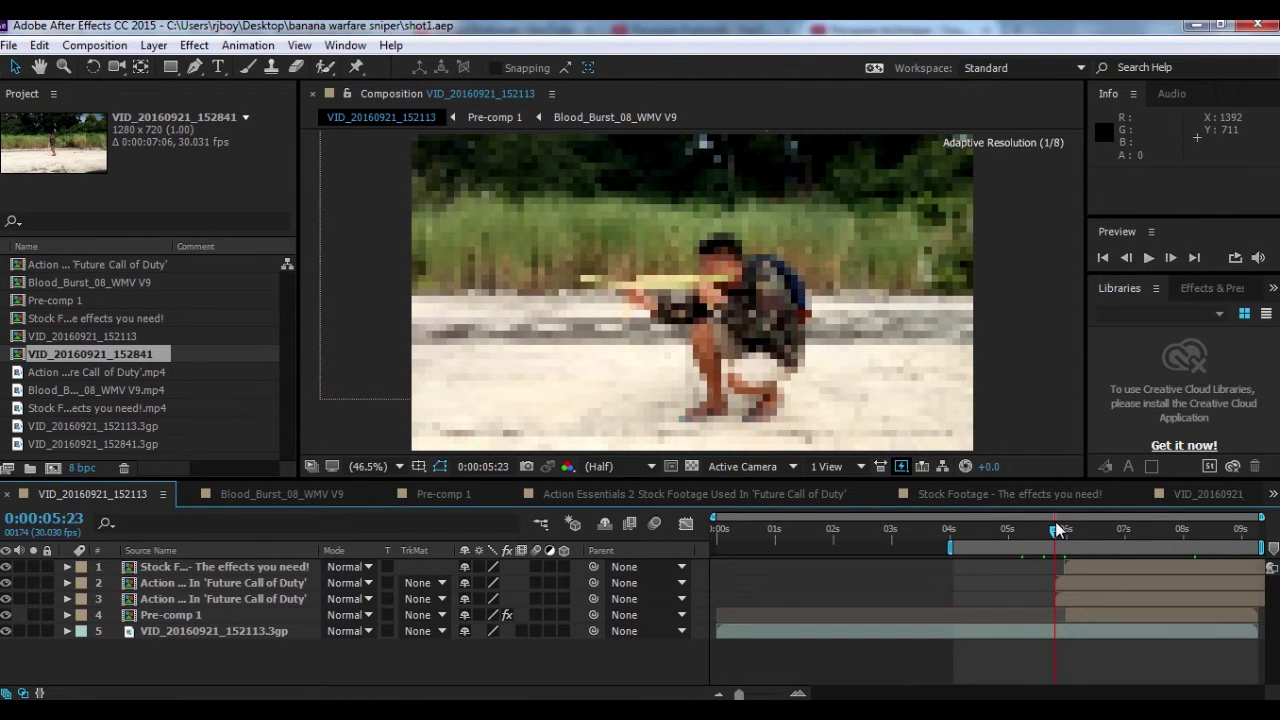
{"action": "left_click_drag", "start_coordinate": [1057, 531], "coordinate": [1076, 543]}
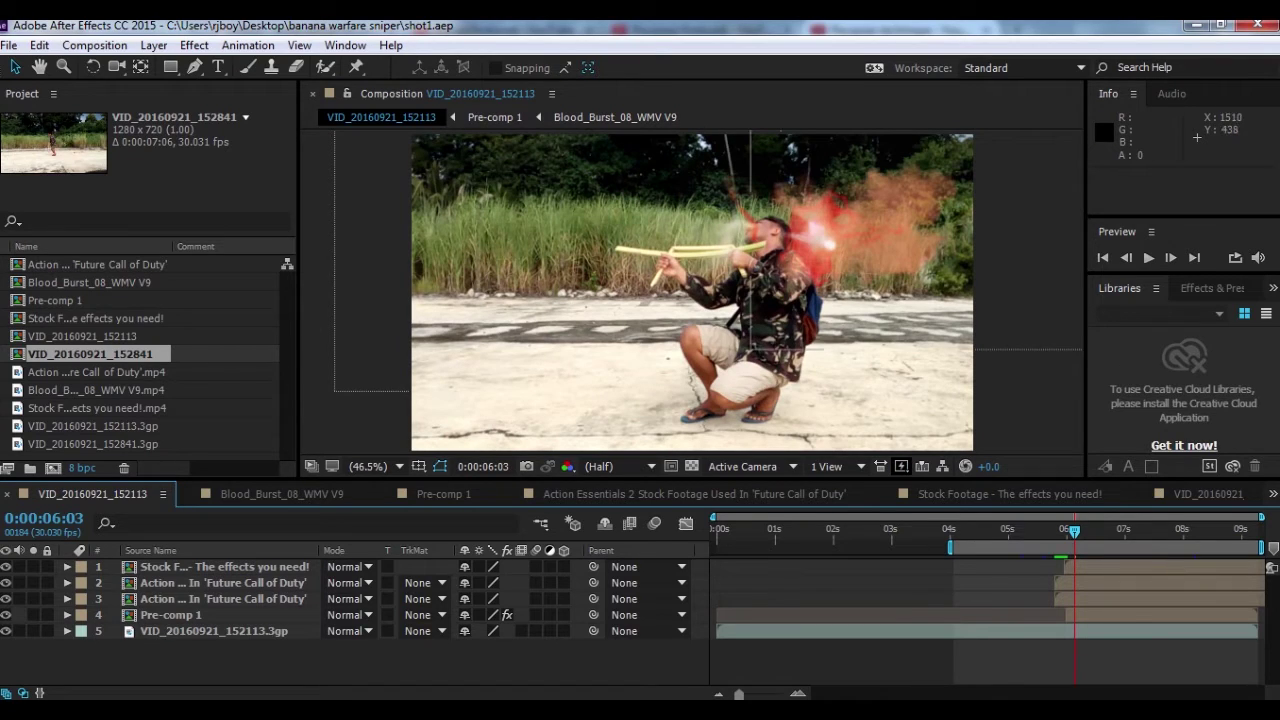
- Create a new composition from the VID_20160921_152113.3gp footage item
{"action": "left_click", "coordinate": [200, 631]}
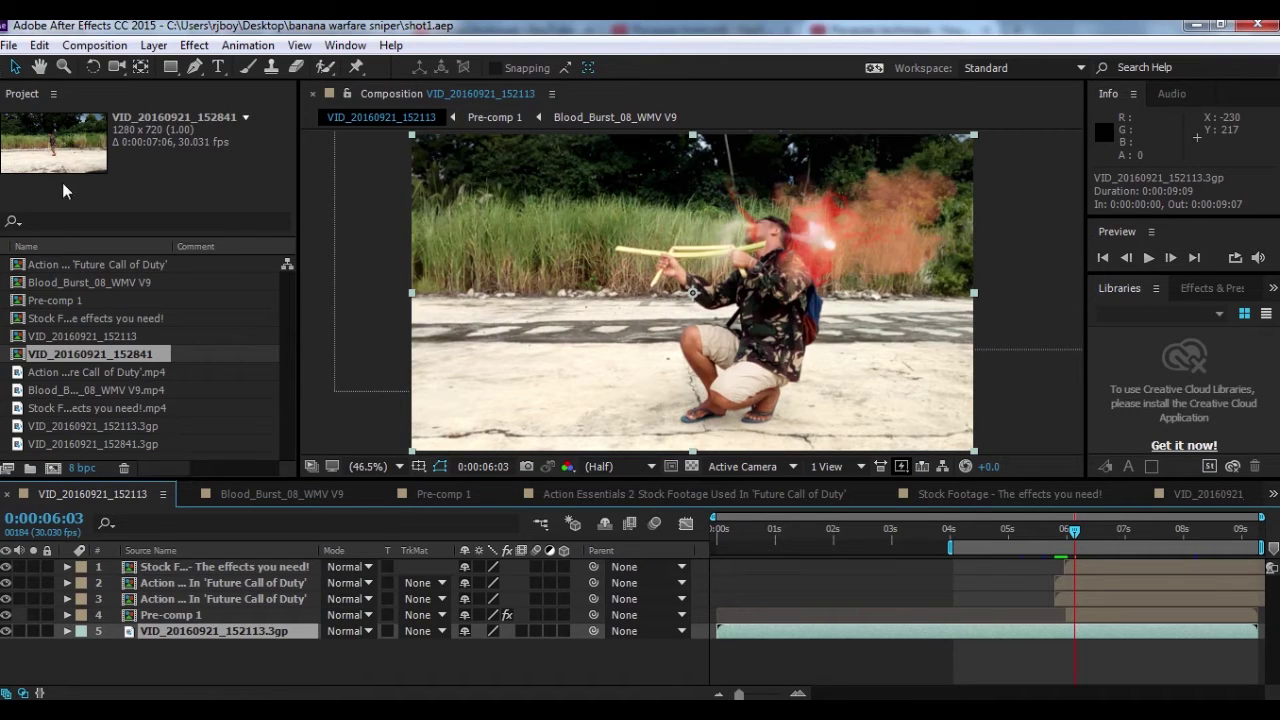
{"action": "left_click", "coordinate": [100, 443]}
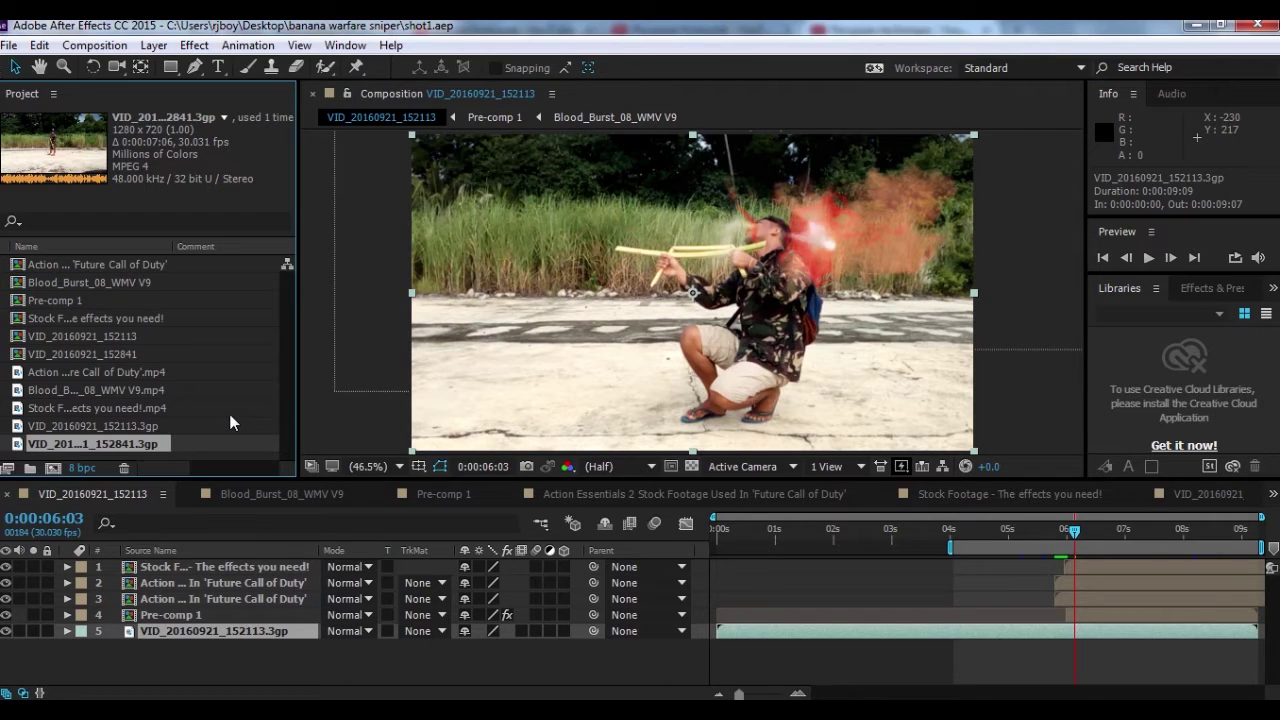
{"action": "left_click", "coordinate": [143, 425]}
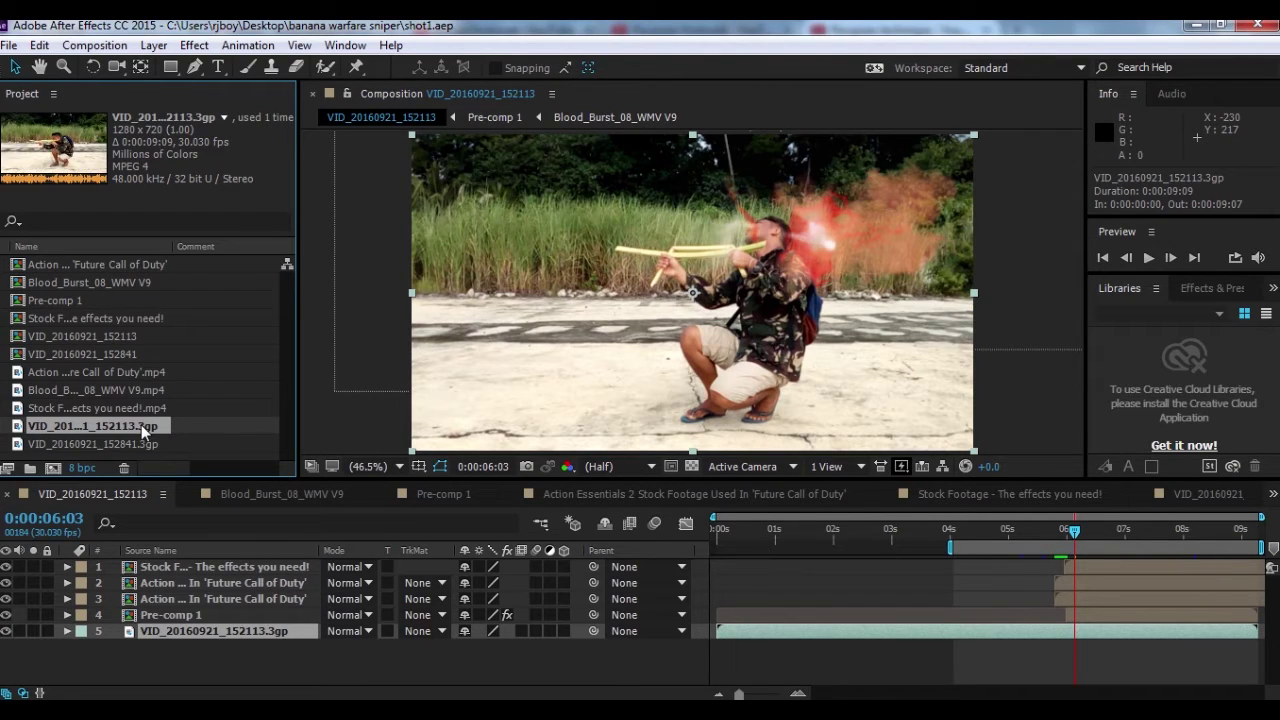
{"action": "left_click_drag", "start_coordinate": [110, 412], "coordinate": [126, 423]}
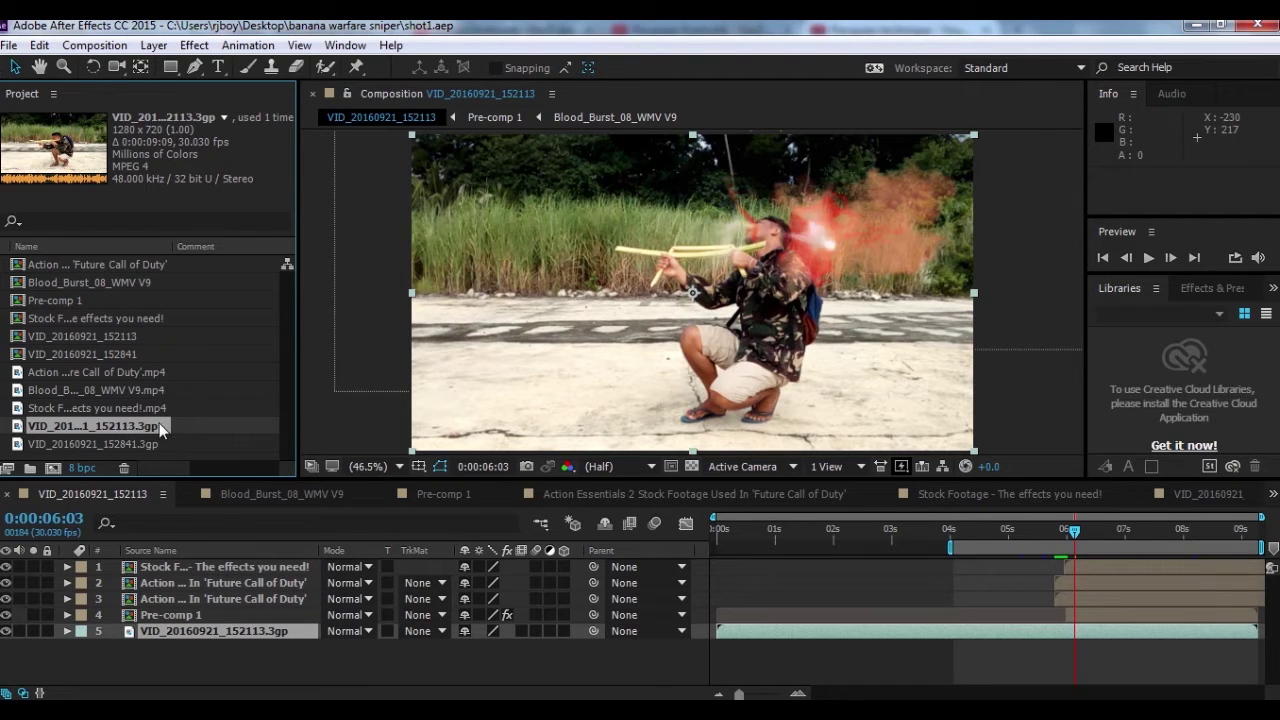
{"action": "left_click_drag", "start_coordinate": [149, 423], "coordinate": [834, 498]}
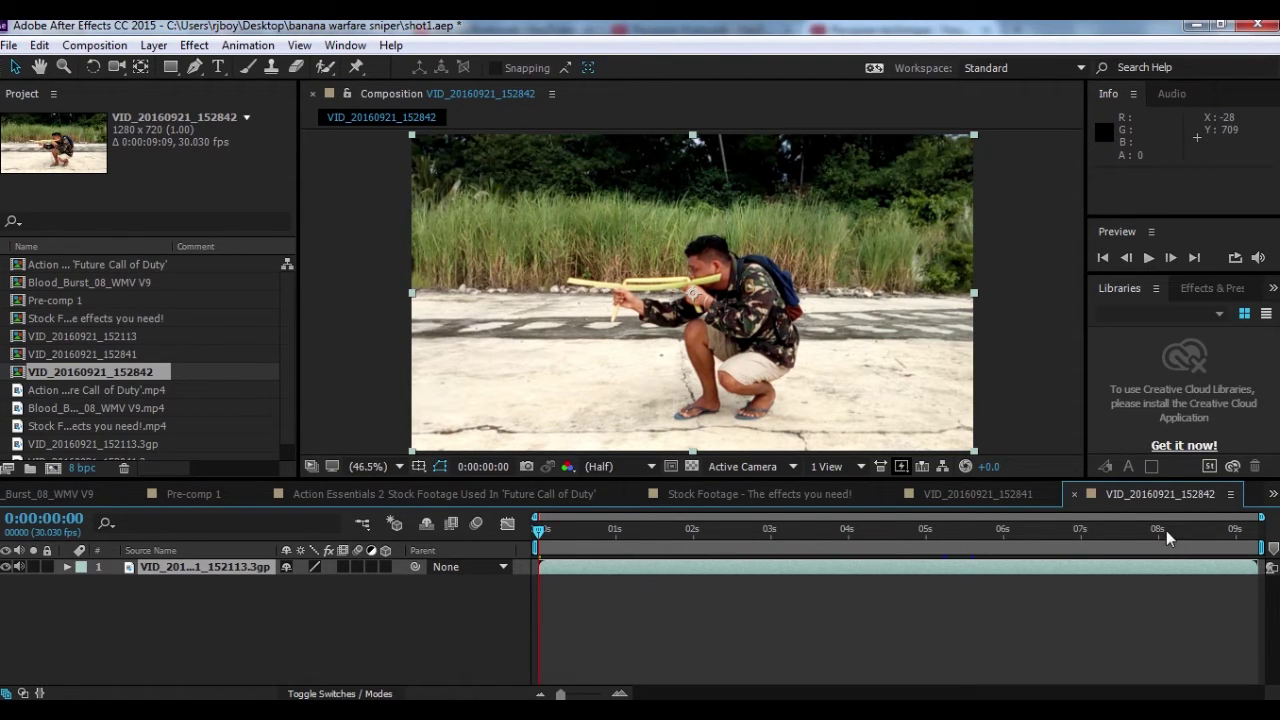
- Trim the clip's start to about 0:00:05:23, slide it back to 0:00:00:00, and zoom the timeline in
{"action": "mouse_move", "coordinate": [545, 538]}
{"action": "left_mouse_down"}
{"action": "mouse_move", "coordinate": [741, 576]}
{"action": "mouse_move", "coordinate": [874, 640]}
{"action": "mouse_move", "coordinate": [996, 655]}
{"action": "left_mouse_up"}
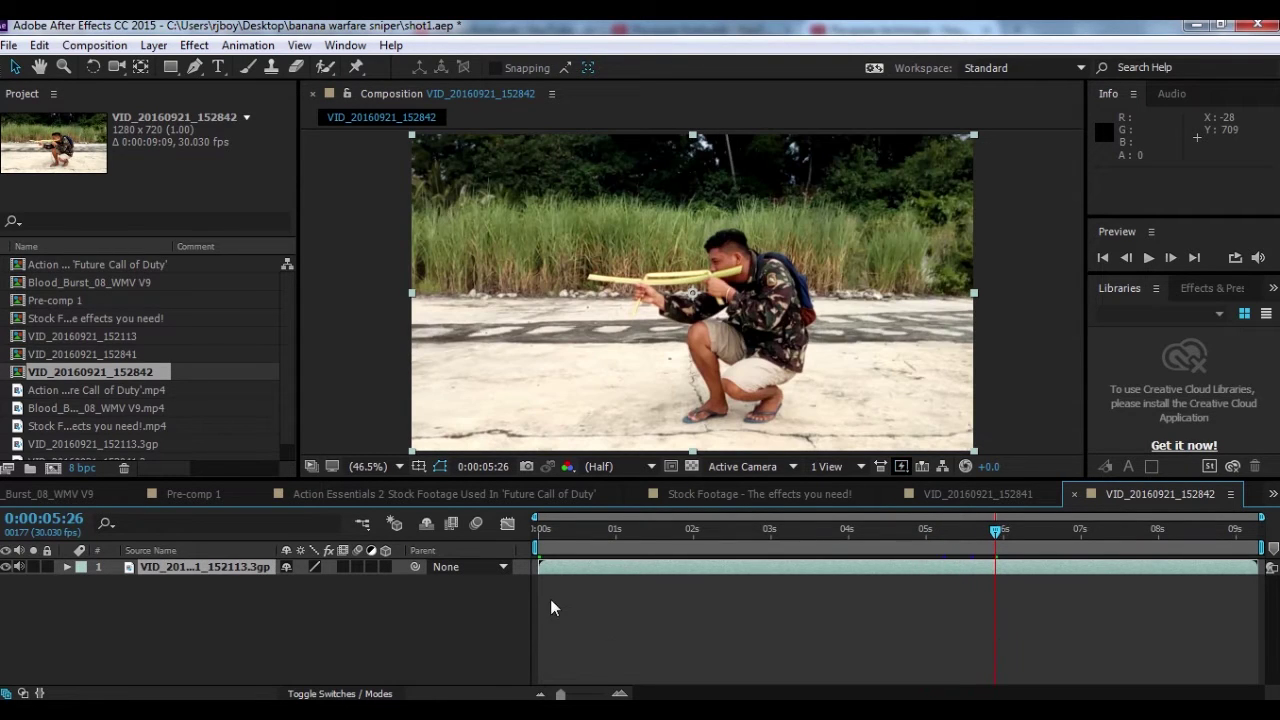
{"action": "left_click_drag", "start_coordinate": [597, 569], "coordinate": [990, 565]}
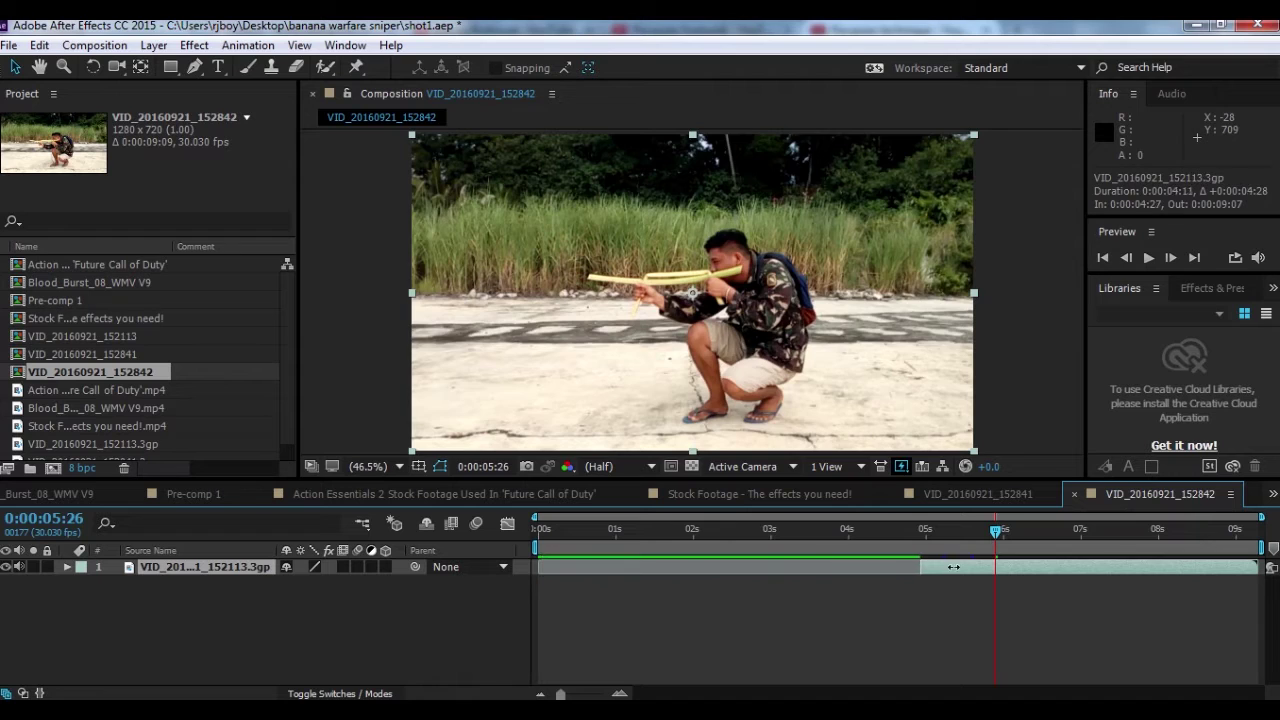
{"action": "mouse_move", "coordinate": [1004, 566]}
{"action": "left_mouse_down"}
{"action": "mouse_move", "coordinate": [681, 585]}
{"action": "mouse_move", "coordinate": [583, 571]}
{"action": "left_mouse_up"}
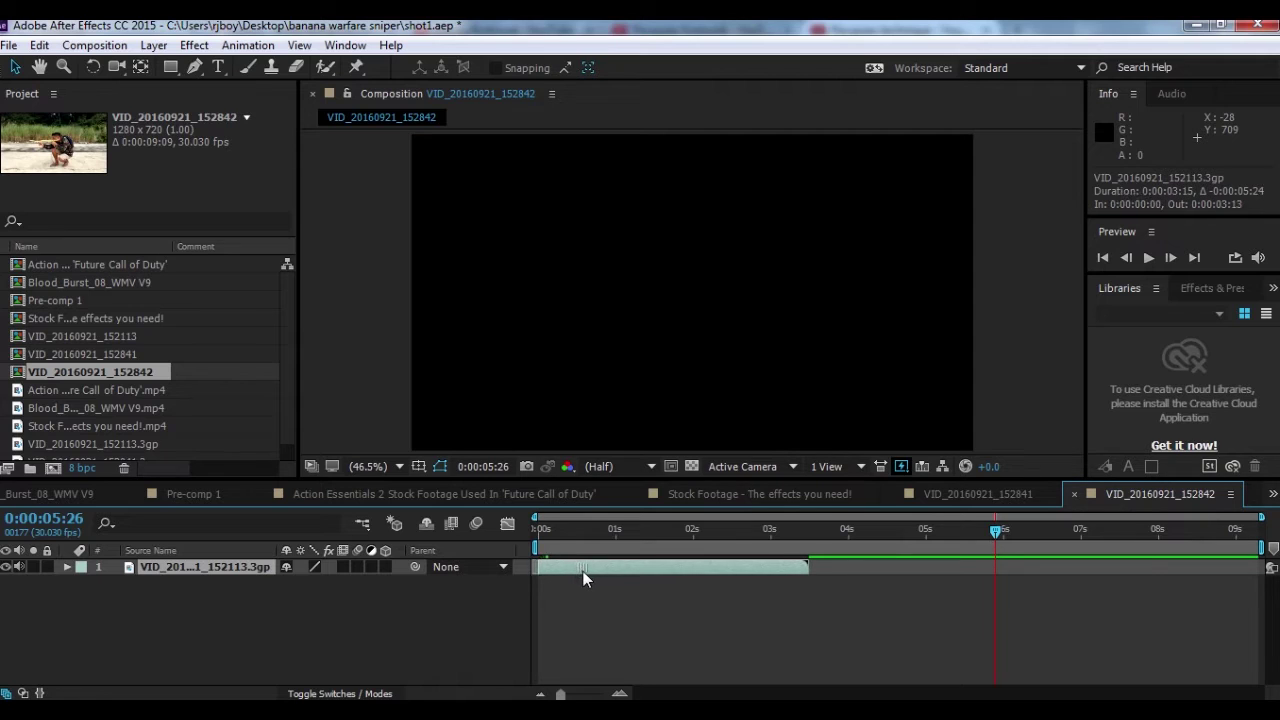
{"action": "left_click_drag", "start_coordinate": [1262, 517], "coordinate": [875, 517]}
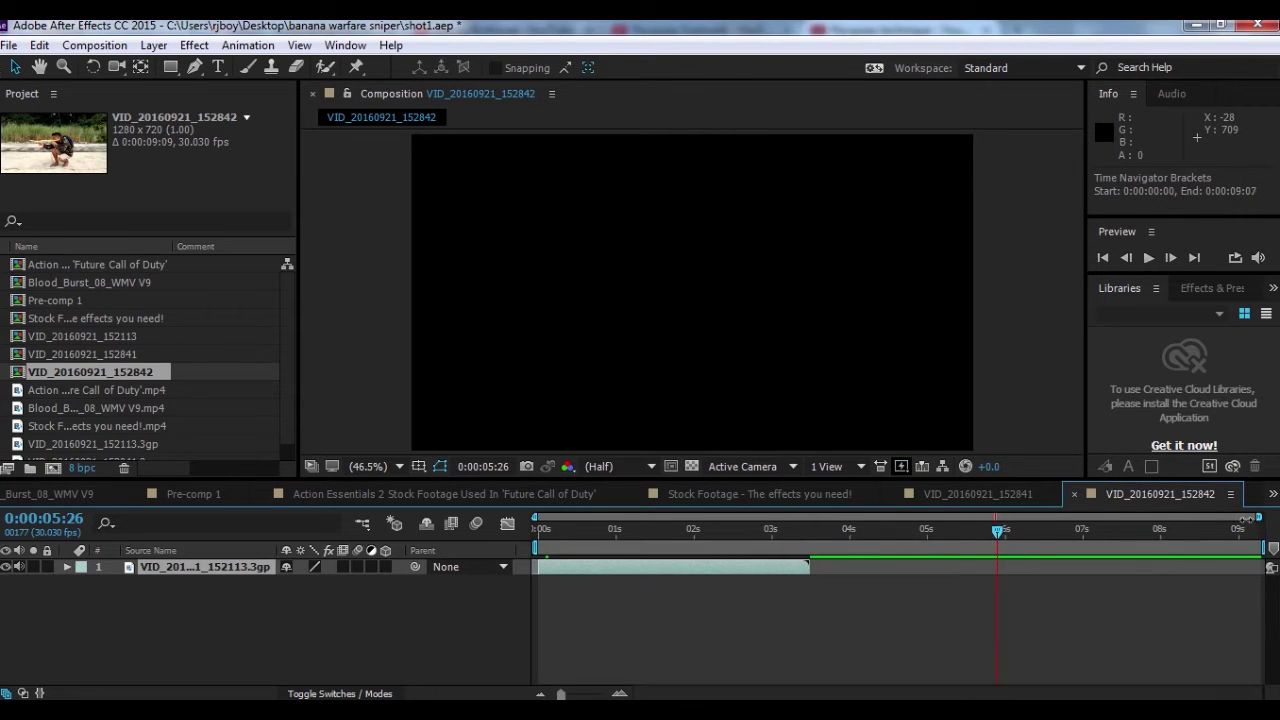
{"action": "left_click", "coordinate": [548, 530]}
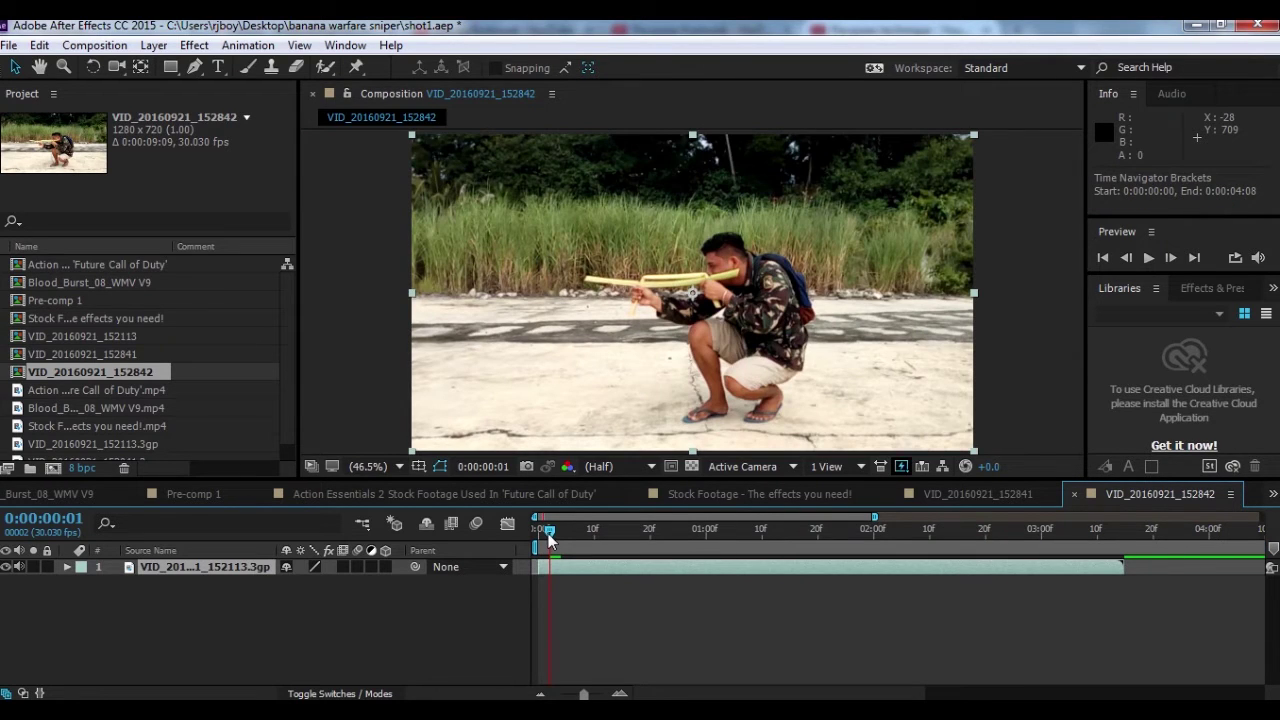
{"action": "left_click_drag", "start_coordinate": [548, 540], "coordinate": [560, 531]}
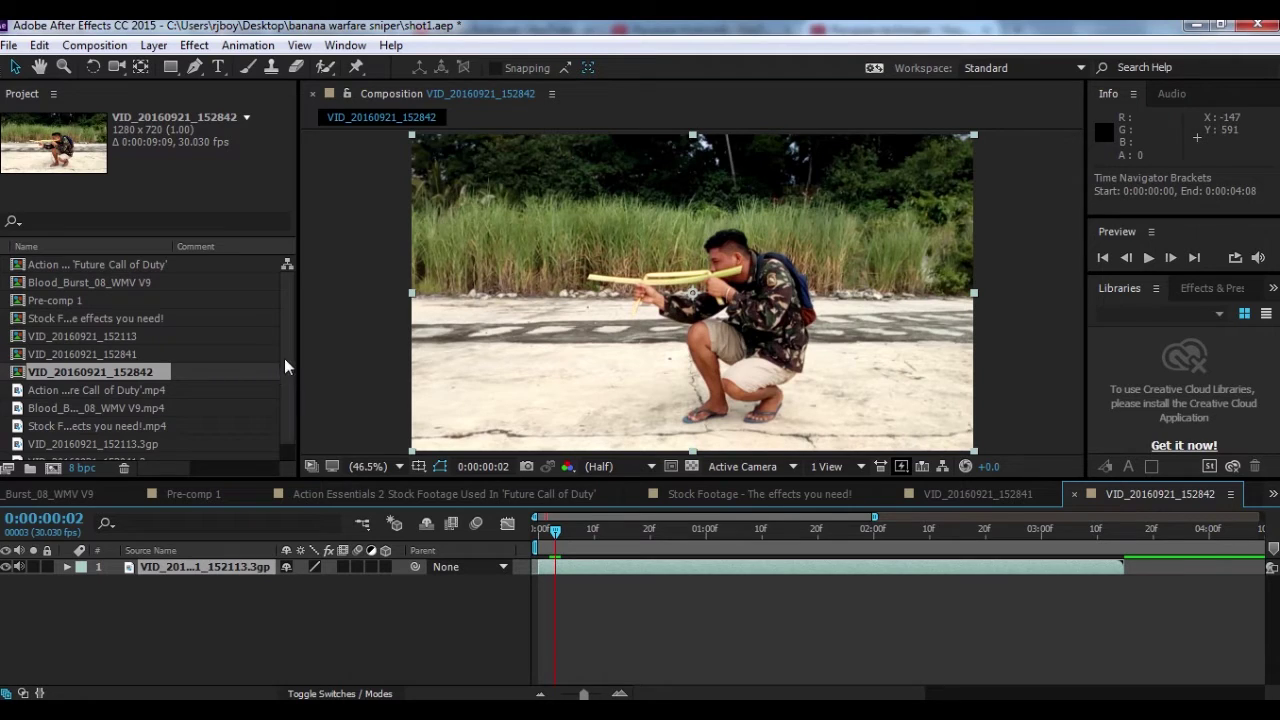
{"action": "scroll", "coordinate": [281, 360], "scroll_direction": "down", "scroll_amount": 1}
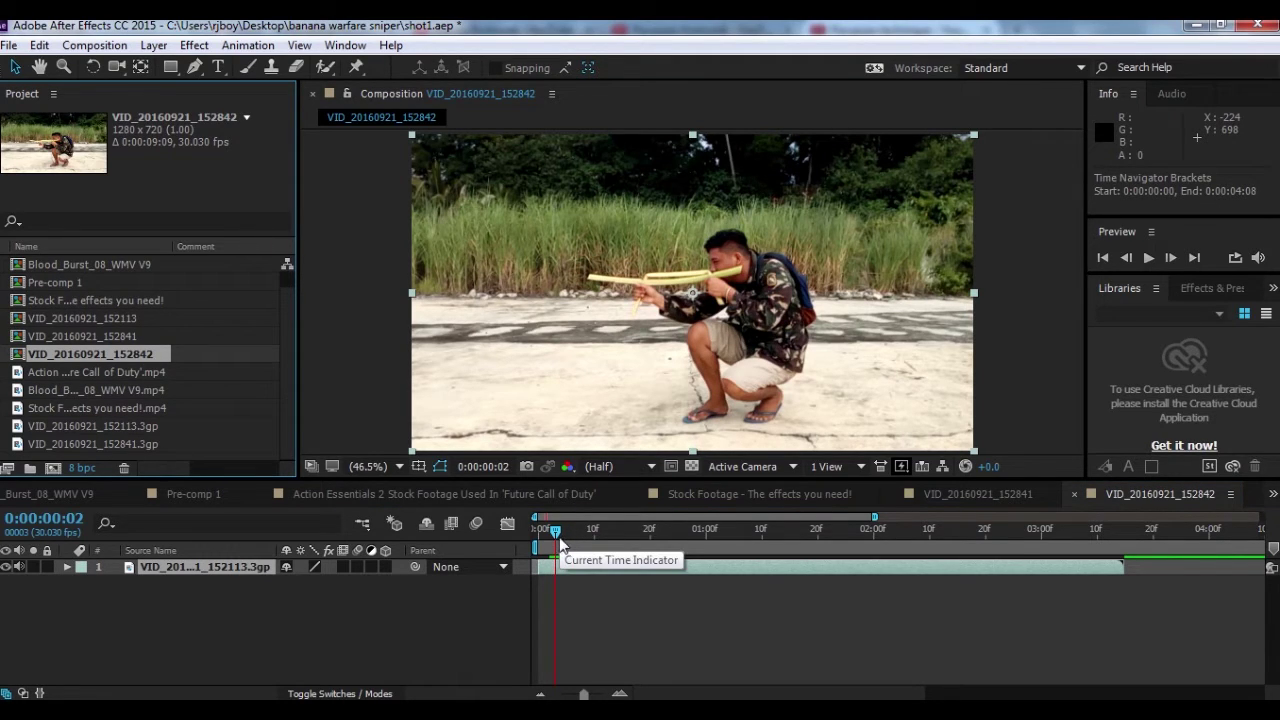
{"action": "mouse_move", "coordinate": [557, 540]}
{"action": "left_mouse_down"}
{"action": "mouse_move", "coordinate": [588, 543]}
{"action": "mouse_move", "coordinate": [561, 524]}
{"action": "left_mouse_up"}
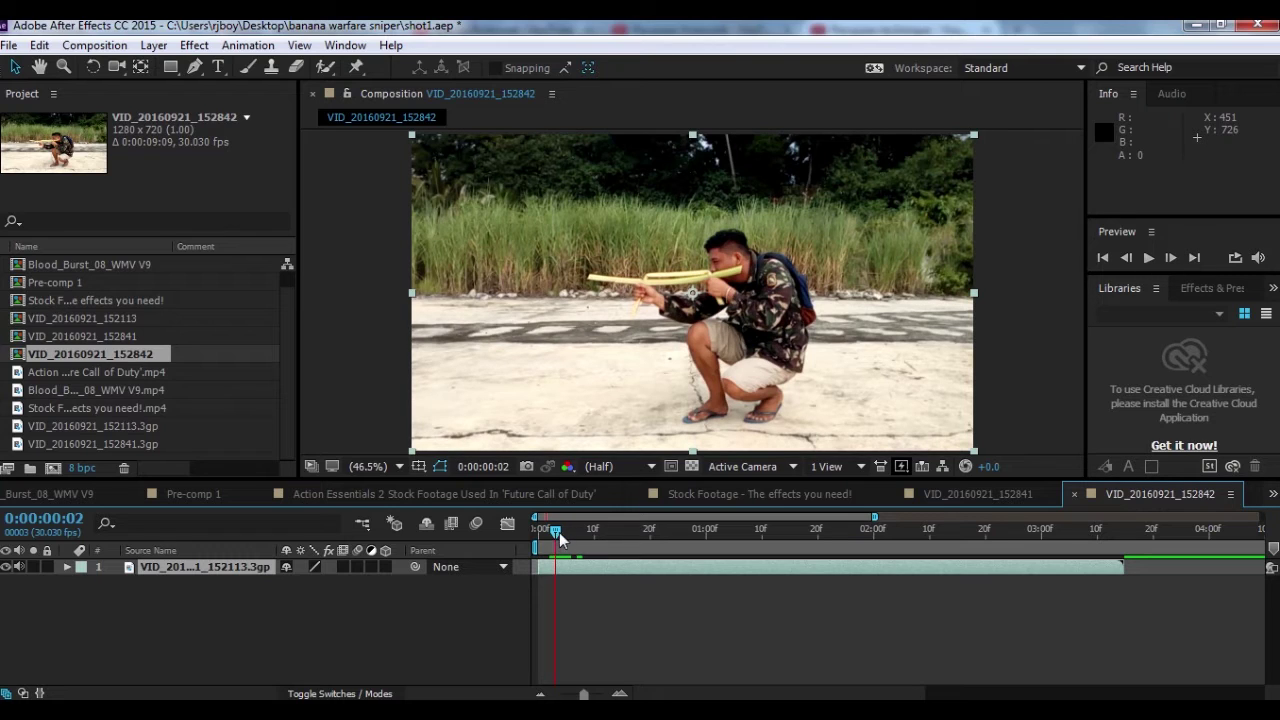
{"action": "key", "text": "space"}
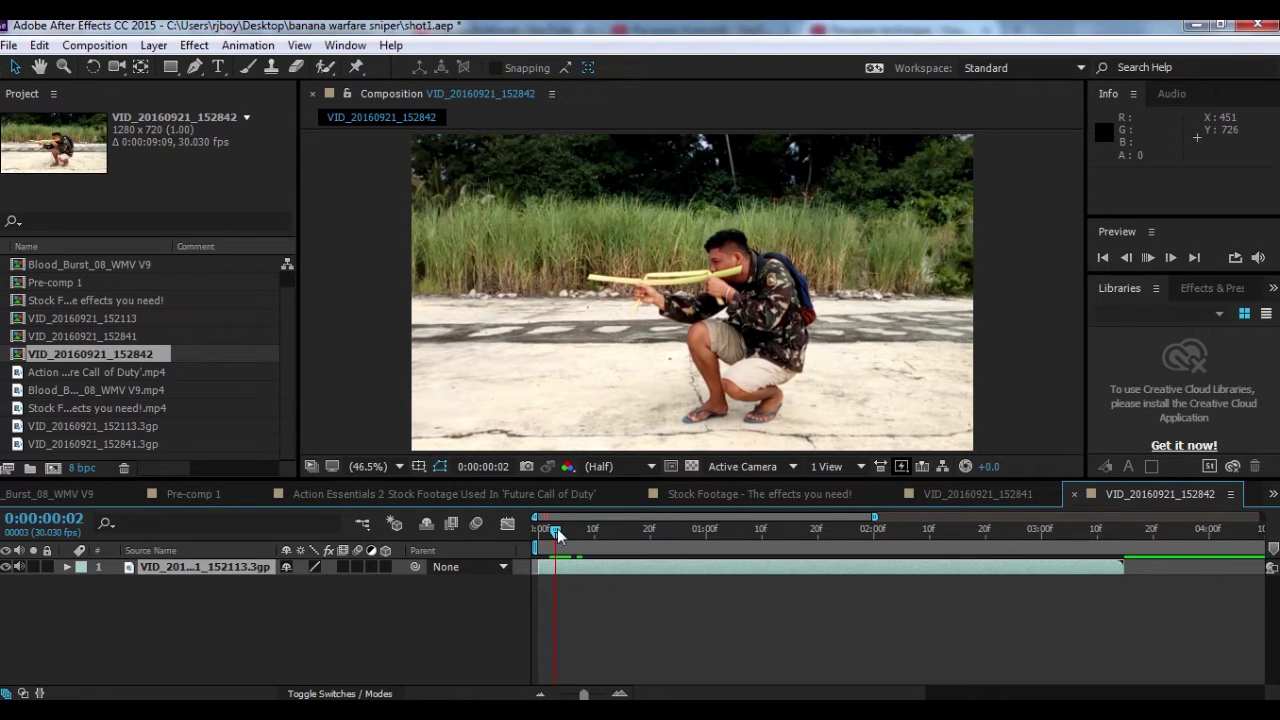
{"action": "left_click_drag", "start_coordinate": [555, 529], "coordinate": [604, 548]}
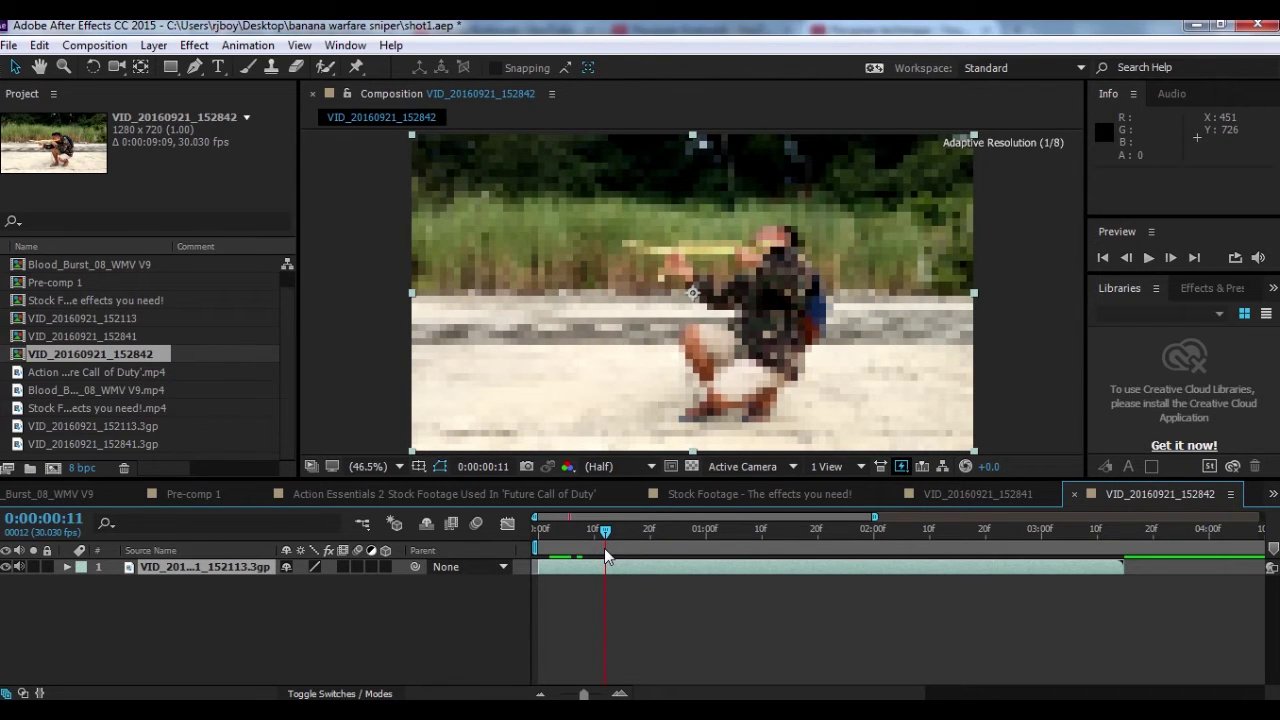
{"action": "left_click_drag", "start_coordinate": [604, 548], "coordinate": [563, 539]}
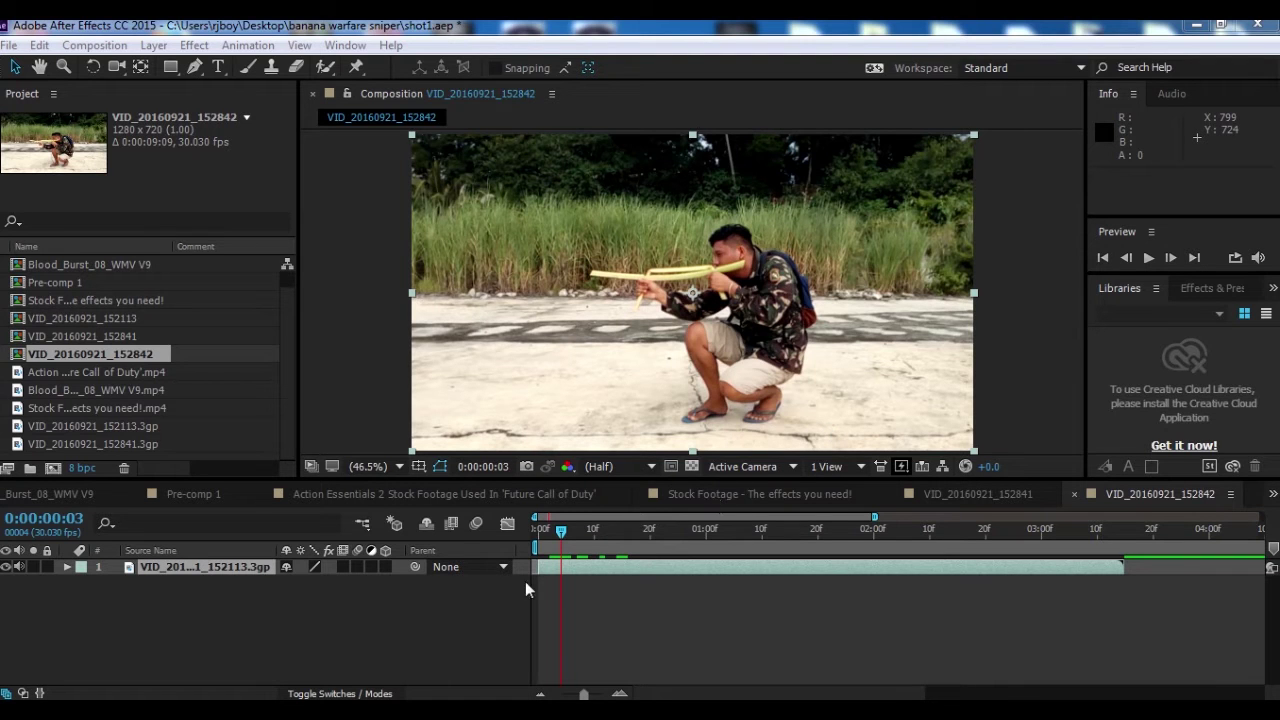
{"action": "left_click", "coordinate": [190, 601]}
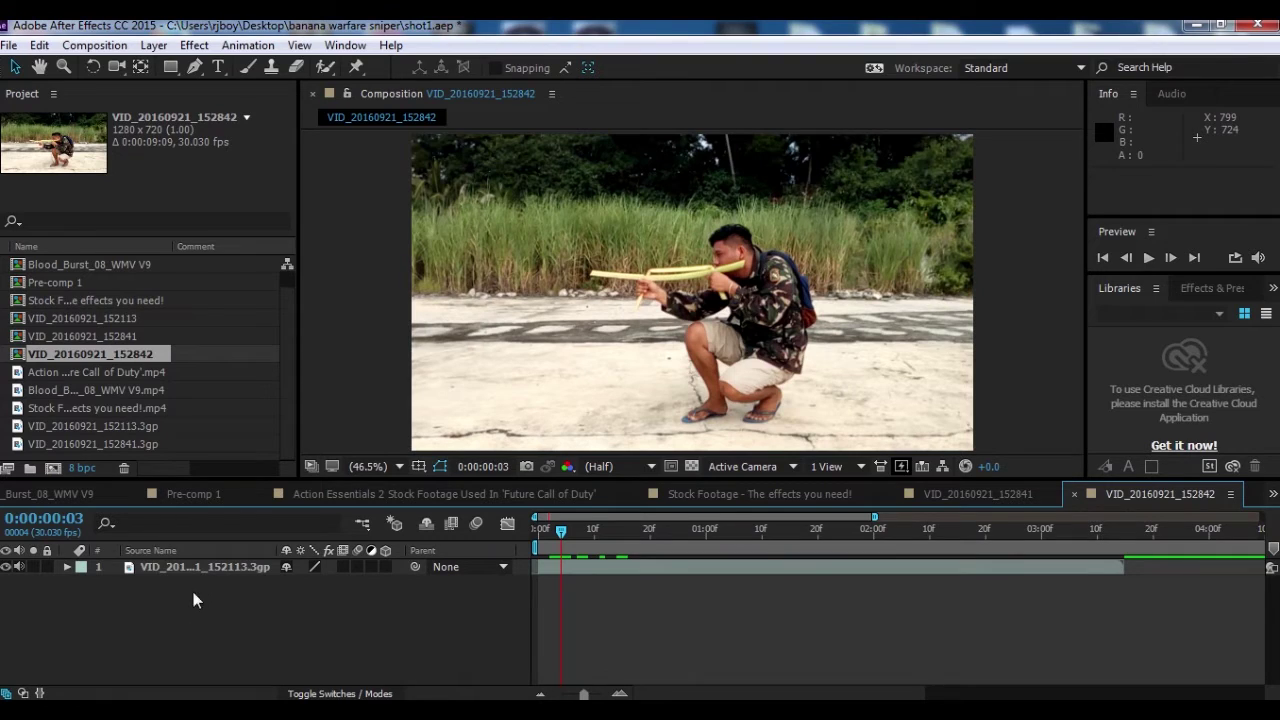
{"action": "left_click", "coordinate": [199, 570]}
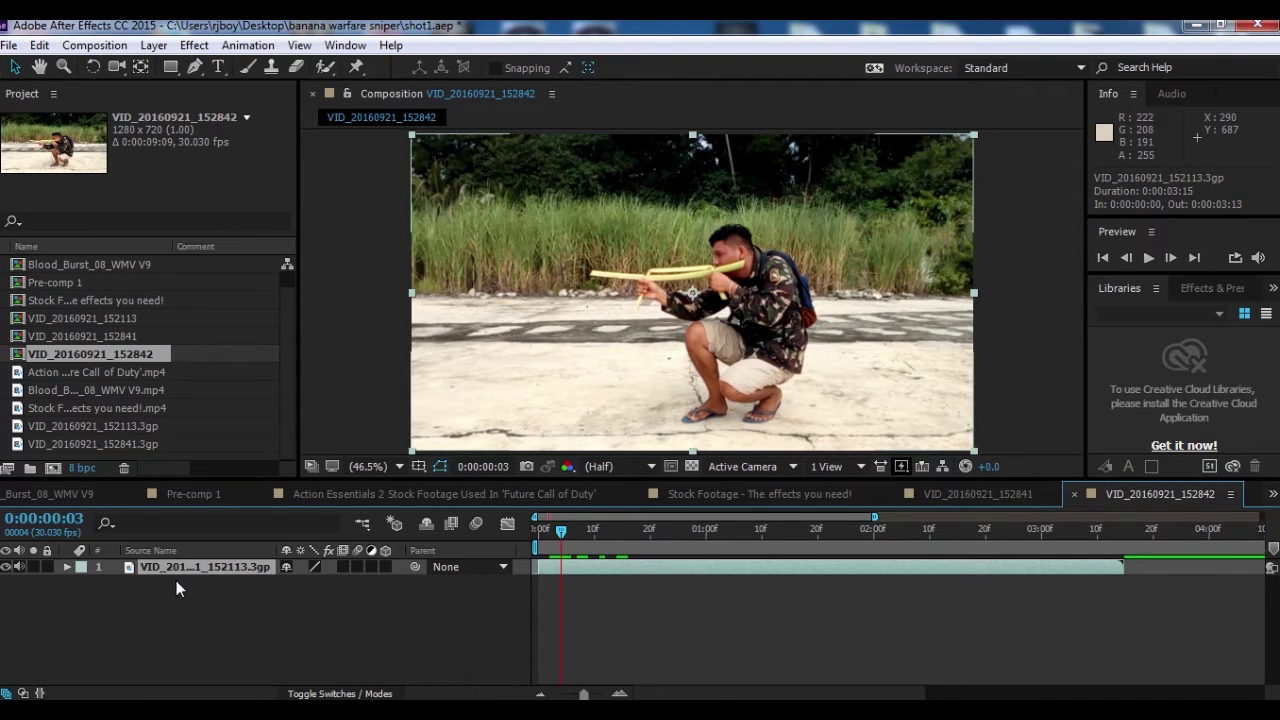
- Duplicate the clip layer and trim the top copy to start at frame 6
{"action": "key", "text": "ctrl+d"}
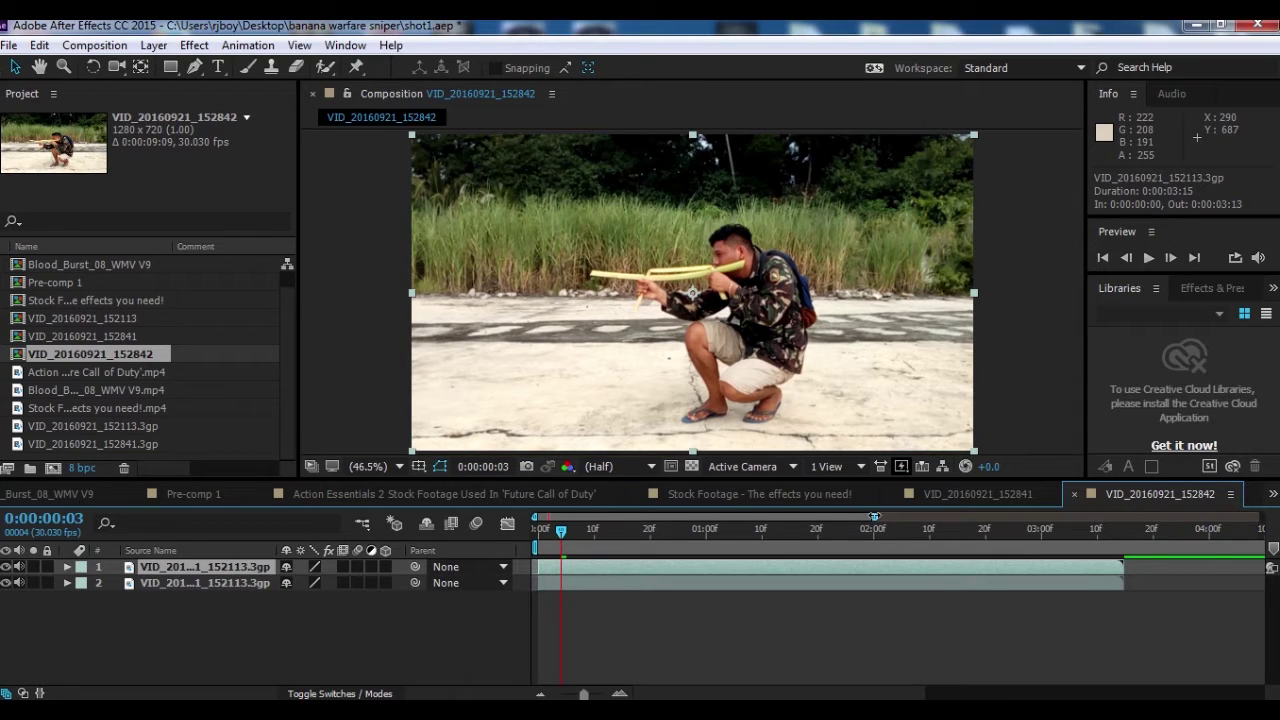
{"action": "left_click_drag", "start_coordinate": [875, 517], "coordinate": [687, 517]}
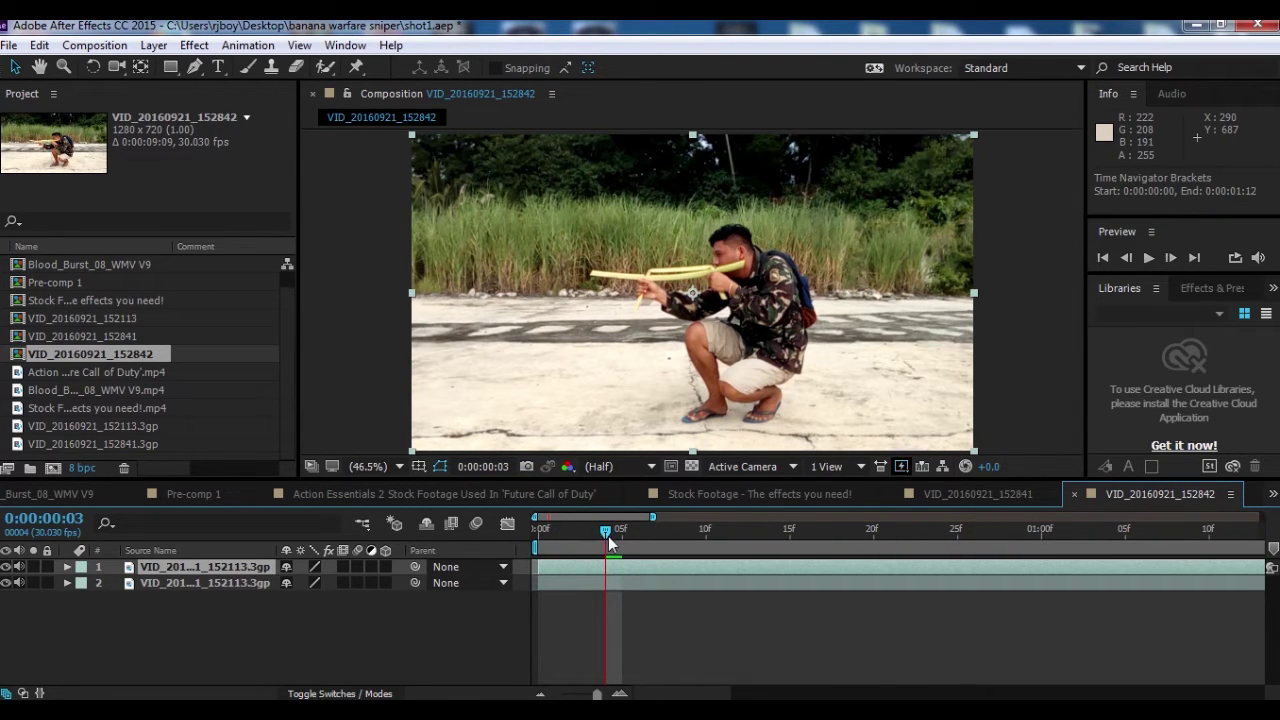
{"action": "left_click_drag", "start_coordinate": [606, 540], "coordinate": [617, 545]}
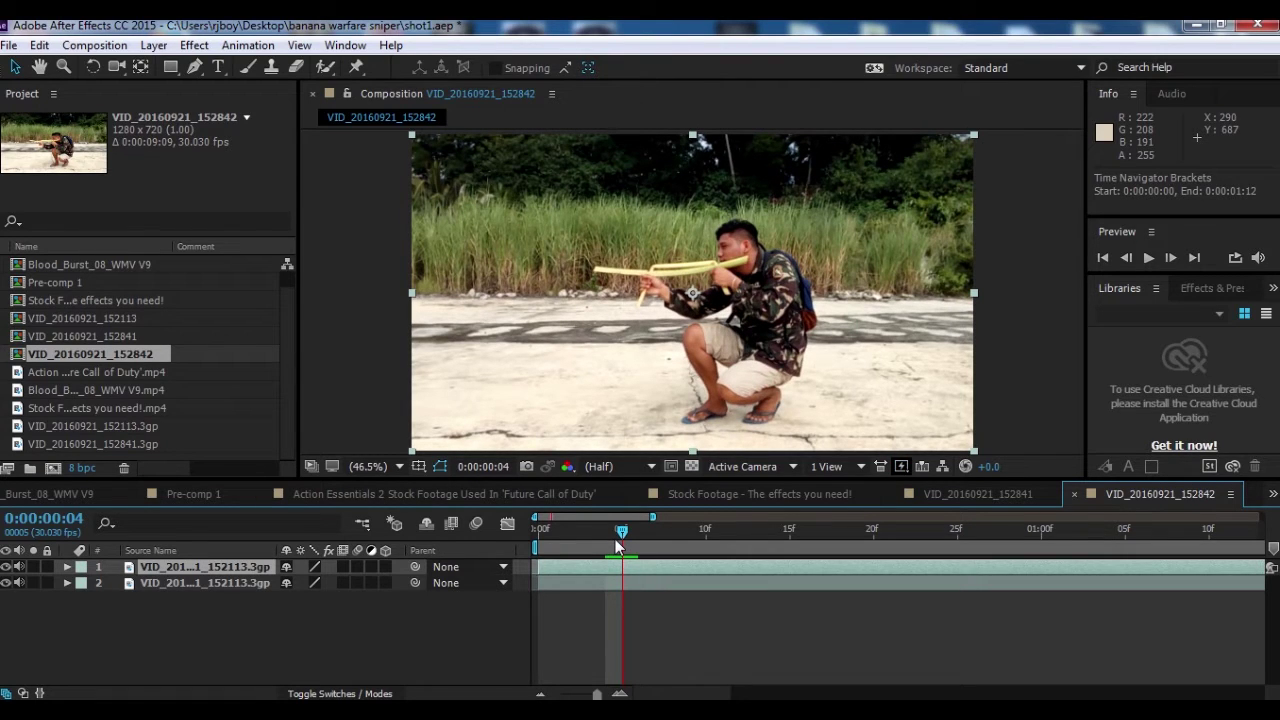
{"action": "mouse_move", "coordinate": [615, 540]}
{"action": "left_mouse_down"}
{"action": "mouse_move", "coordinate": [652, 557]}
{"action": "mouse_move", "coordinate": [640, 548]}
{"action": "left_mouse_up"}
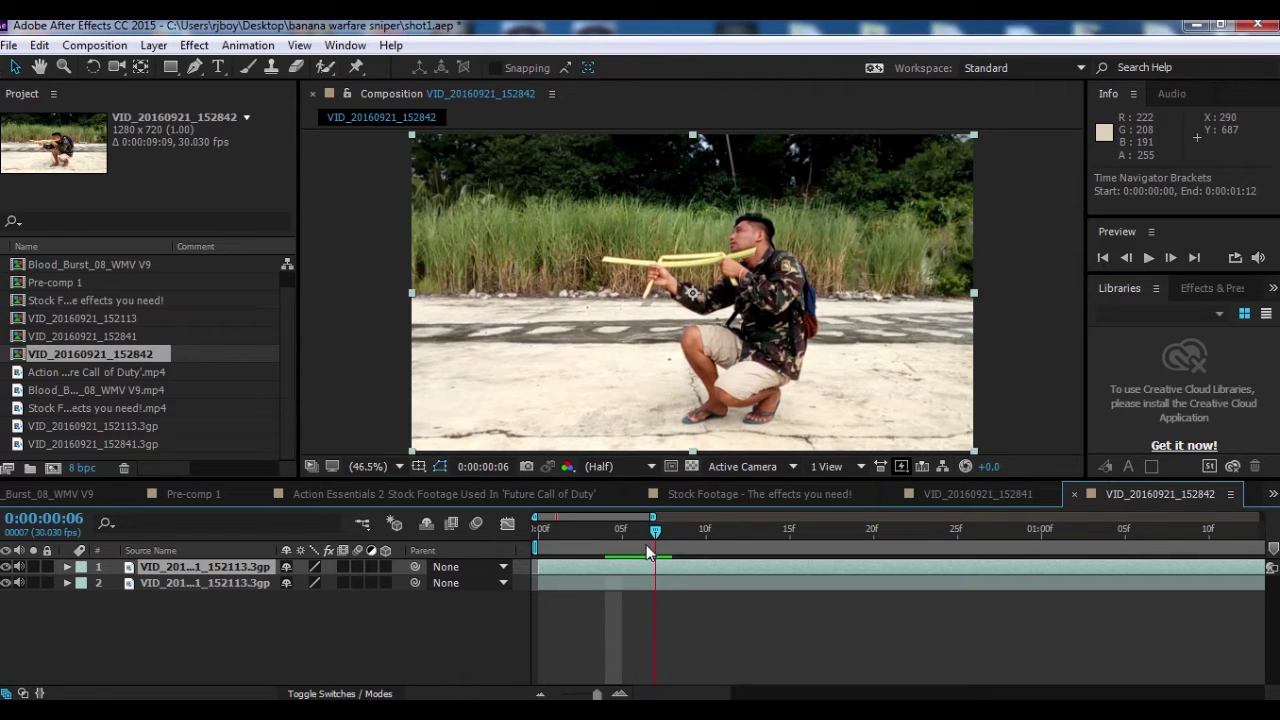
{"action": "left_click", "coordinate": [620, 586]}
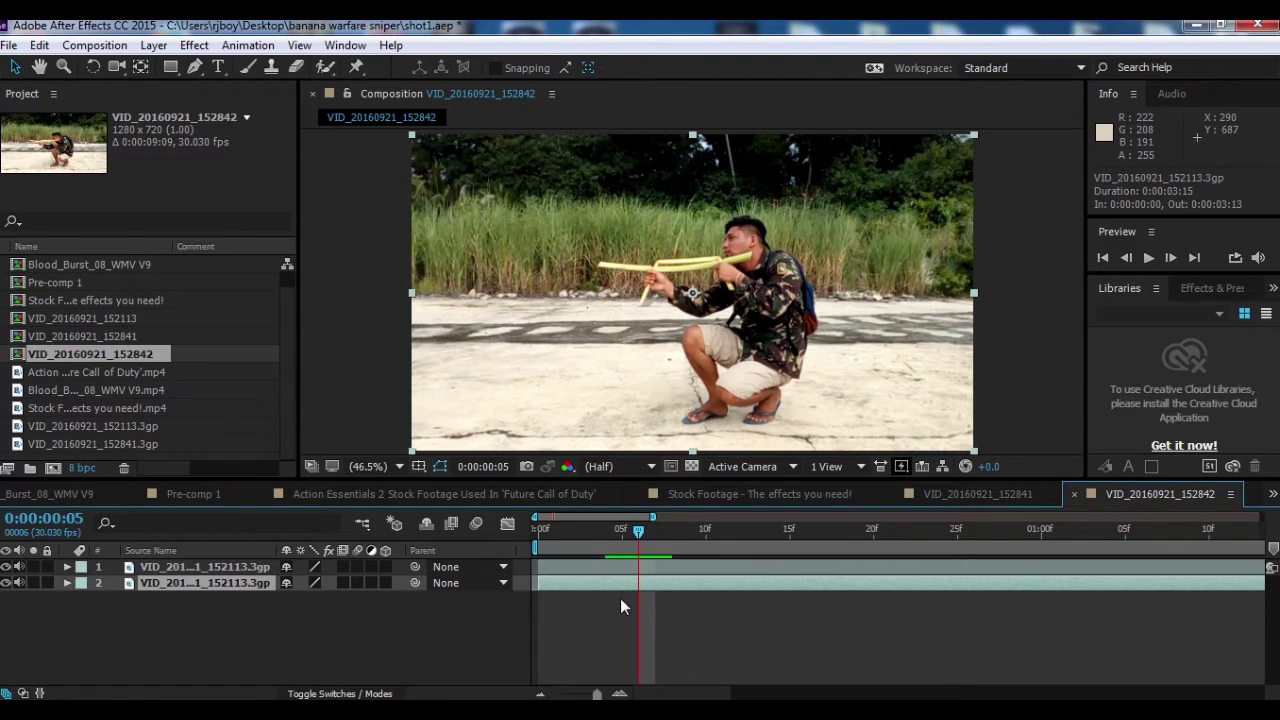
{"action": "left_click_drag", "start_coordinate": [539, 566], "coordinate": [666, 566]}
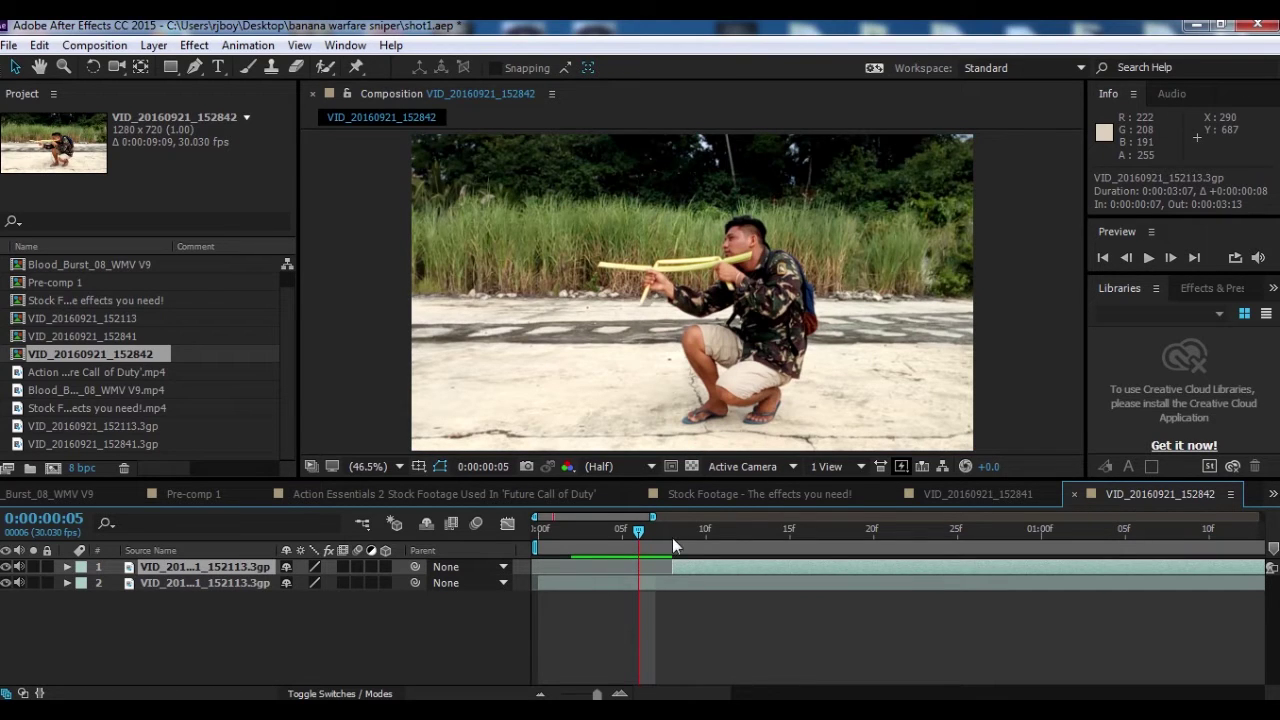
- Trim the lower clip layer to end at the current frame and slide it into place
{"action": "left_click", "coordinate": [672, 532]}
{"action": "left_click", "coordinate": [650, 531]}
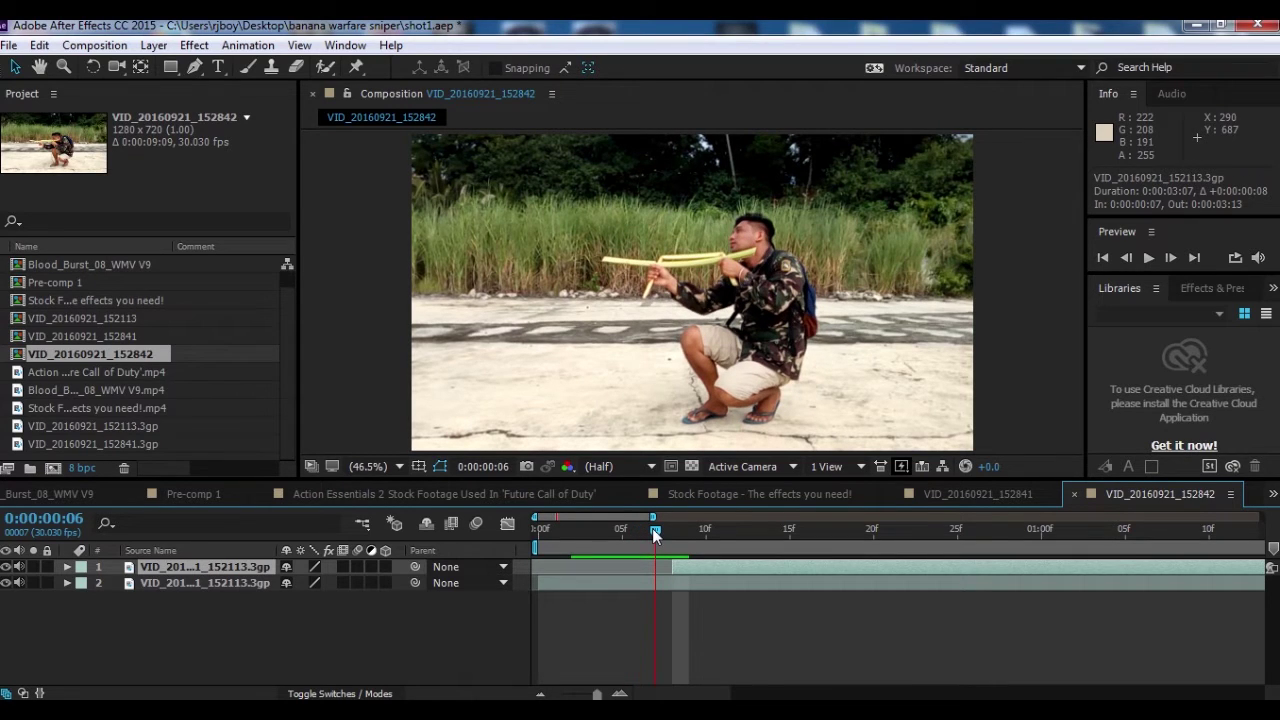
{"action": "left_click", "coordinate": [640, 533]}
{"action": "key", "text": "minus"}
{"action": "key", "text": "minus"}
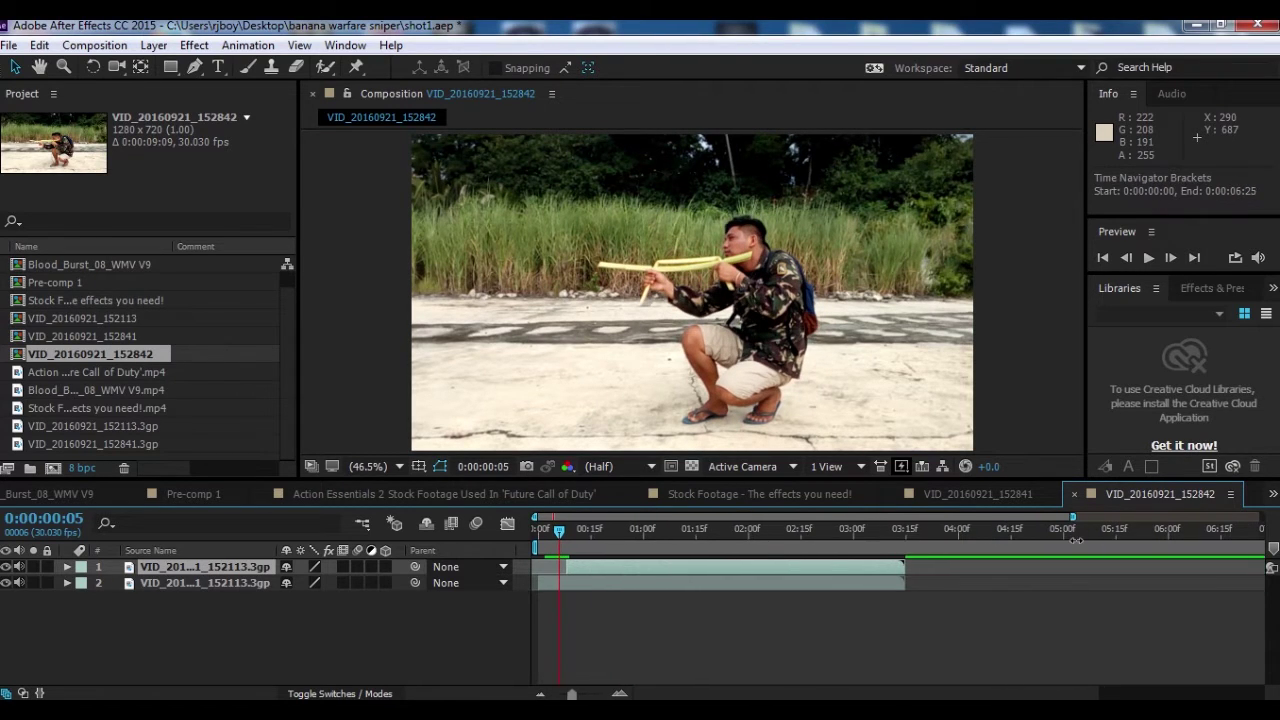
{"action": "left_click_drag", "start_coordinate": [905, 579], "coordinate": [606, 581]}
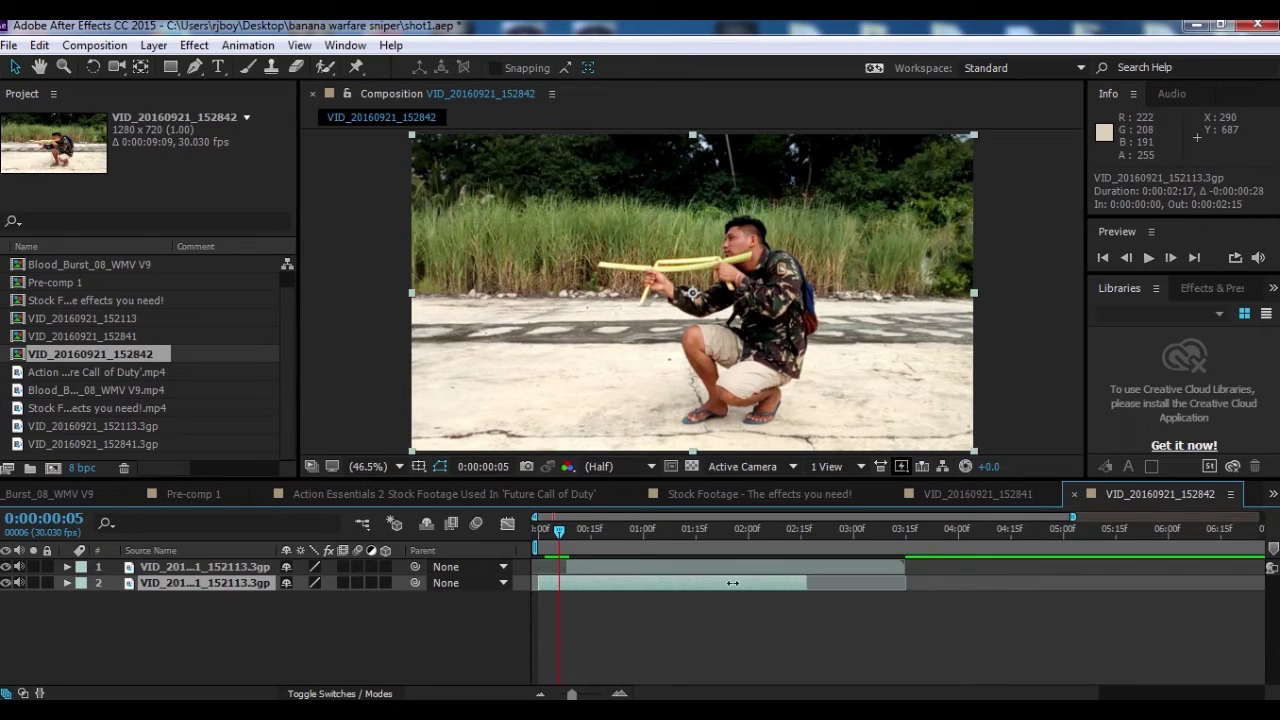
{"action": "left_click_drag", "start_coordinate": [1073, 517], "coordinate": [617, 519]}
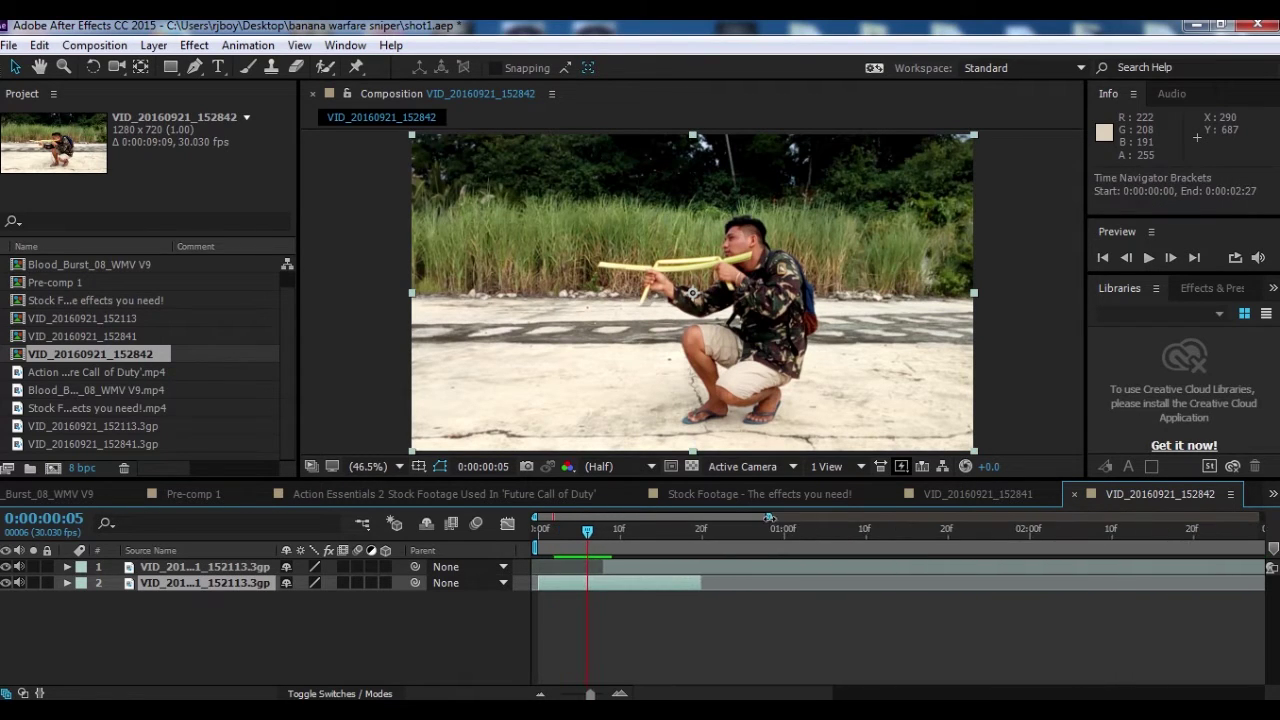
{"action": "left_click_drag", "start_coordinate": [851, 583], "coordinate": [634, 587]}
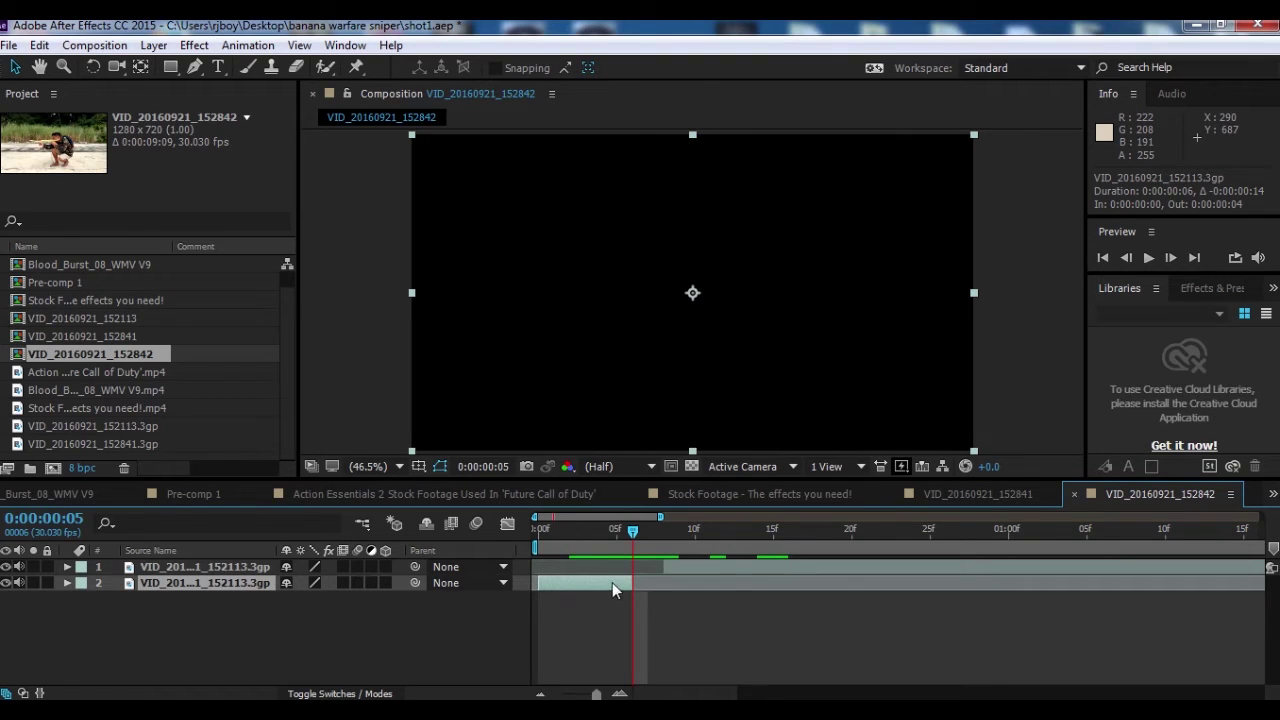
{"action": "left_click_drag", "start_coordinate": [605, 585], "coordinate": [635, 585]}
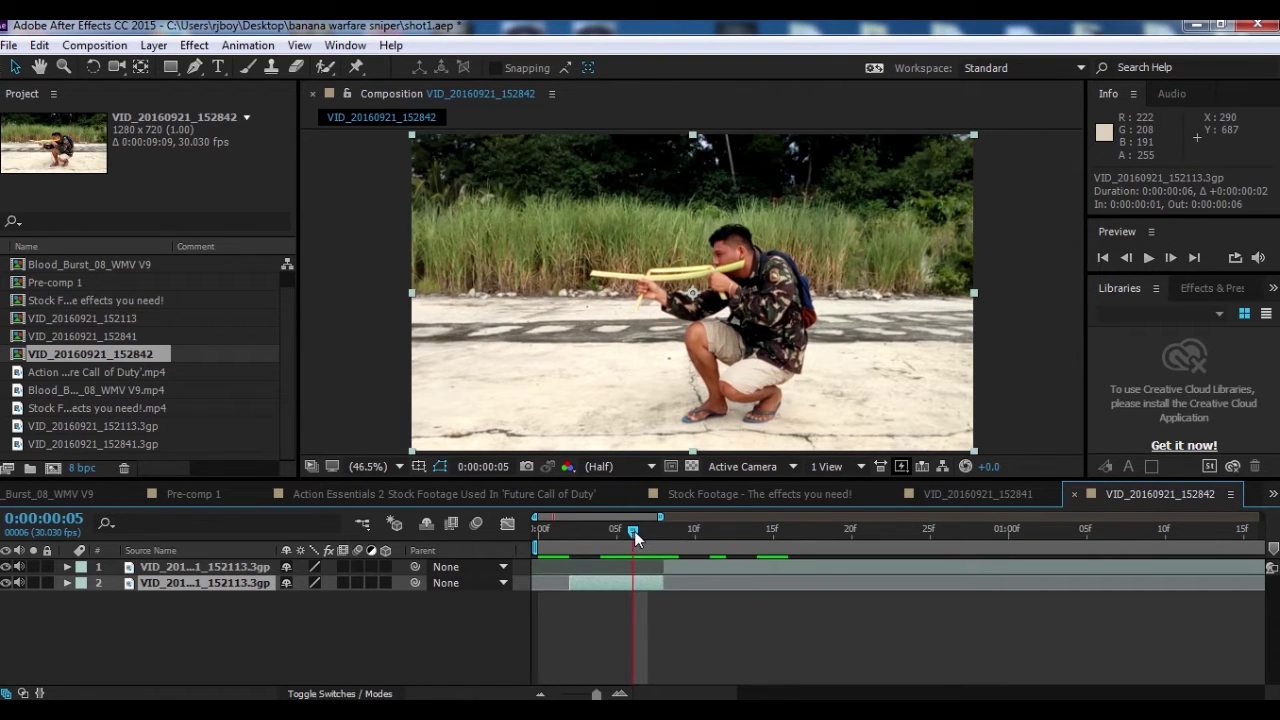
- Check the cut frame by frame, then shift both clip layers earlier and select them together
{"action": "left_click_drag", "start_coordinate": [637, 535], "coordinate": [680, 547]}
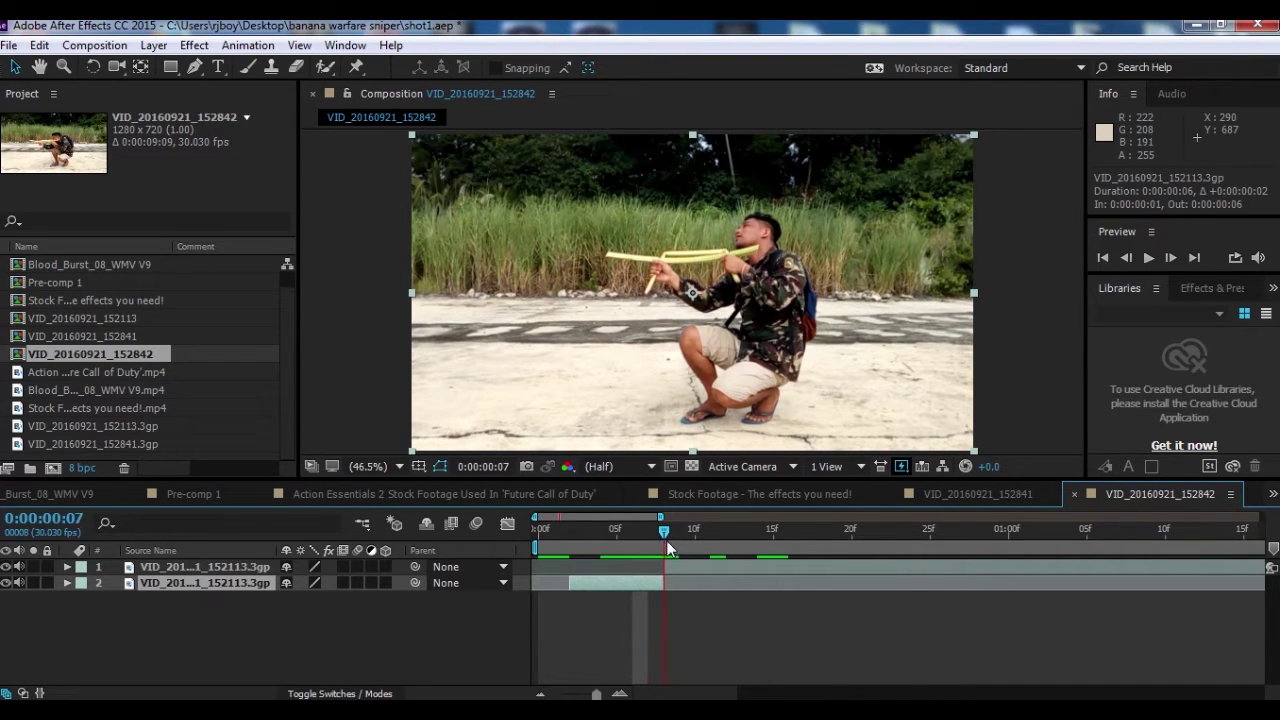
{"action": "left_click_drag", "start_coordinate": [680, 547], "coordinate": [661, 533]}
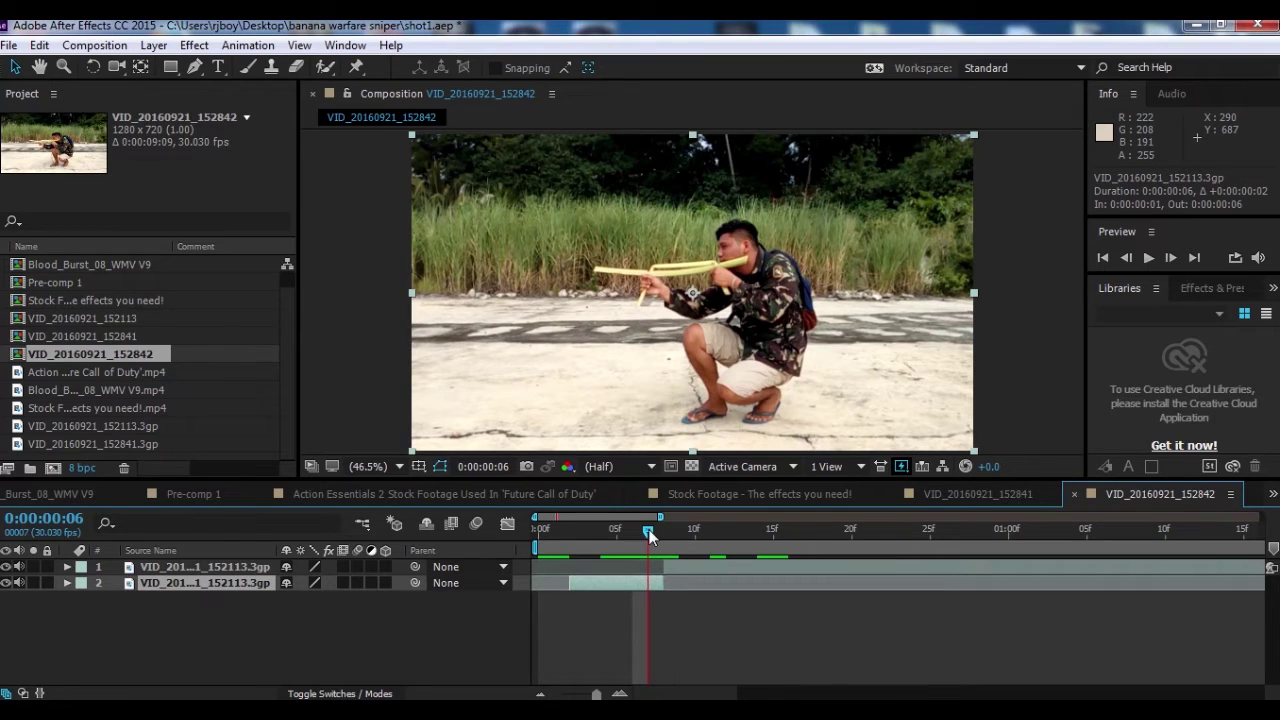
{"action": "mouse_move", "coordinate": [661, 533]}
{"action": "left_mouse_down"}
{"action": "mouse_move", "coordinate": [674, 541]}
{"action": "mouse_move", "coordinate": [665, 548]}
{"action": "left_mouse_up"}
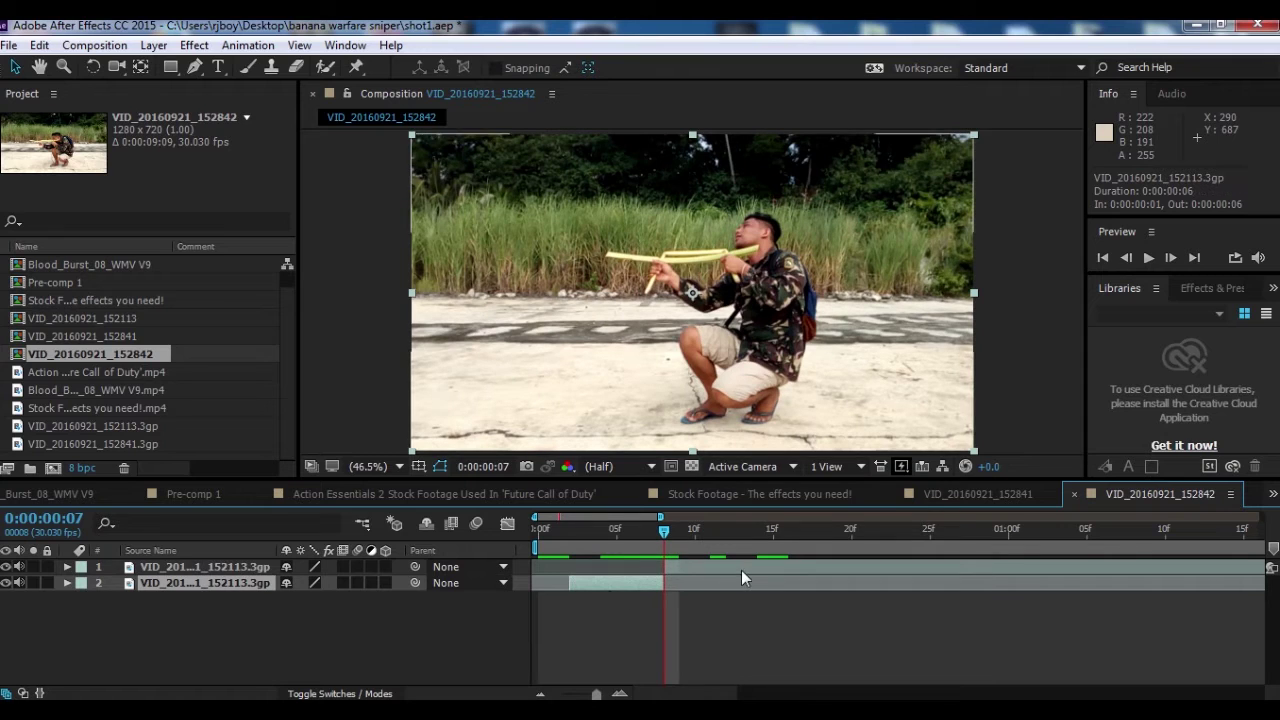
{"action": "left_click", "coordinate": [705, 570], "text": "shift"}
{"action": "left_click_drag", "start_coordinate": [585, 586], "coordinate": [426, 623]}
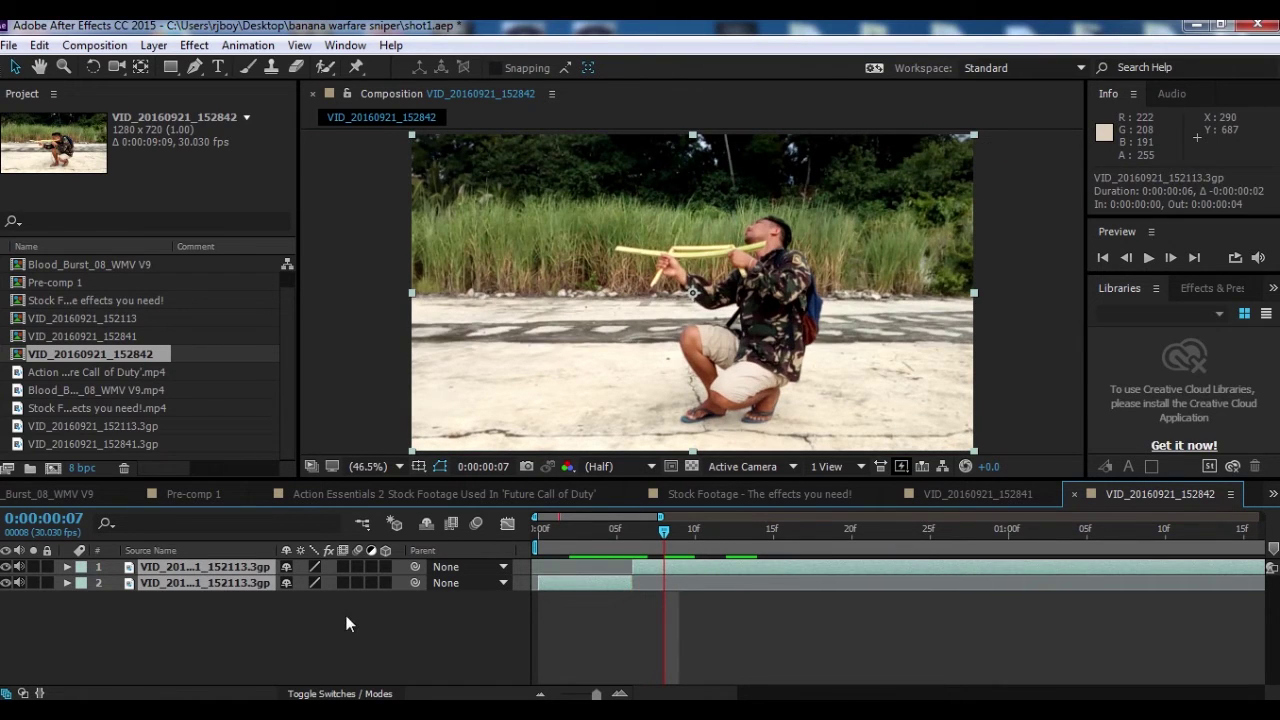
{"action": "left_click", "coordinate": [343, 622]}
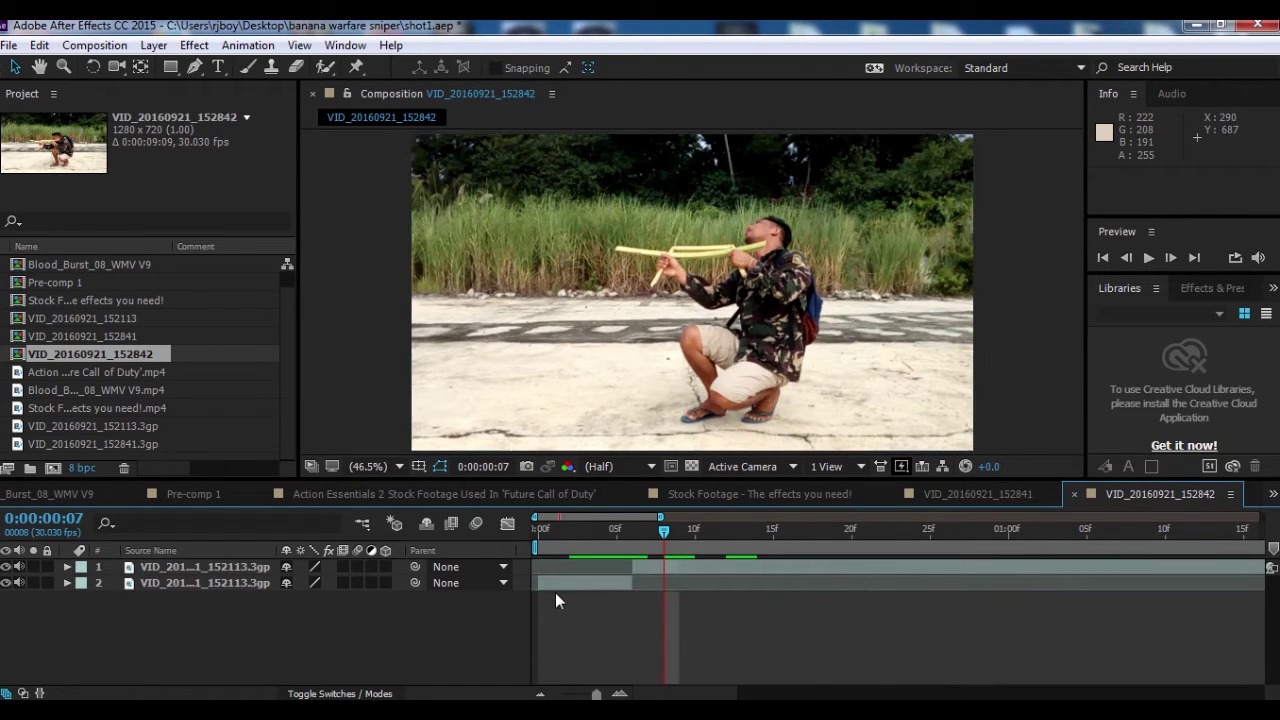
{"action": "left_click", "coordinate": [785, 568]}
{"action": "left_click", "coordinate": [600, 586], "text": "shift"}
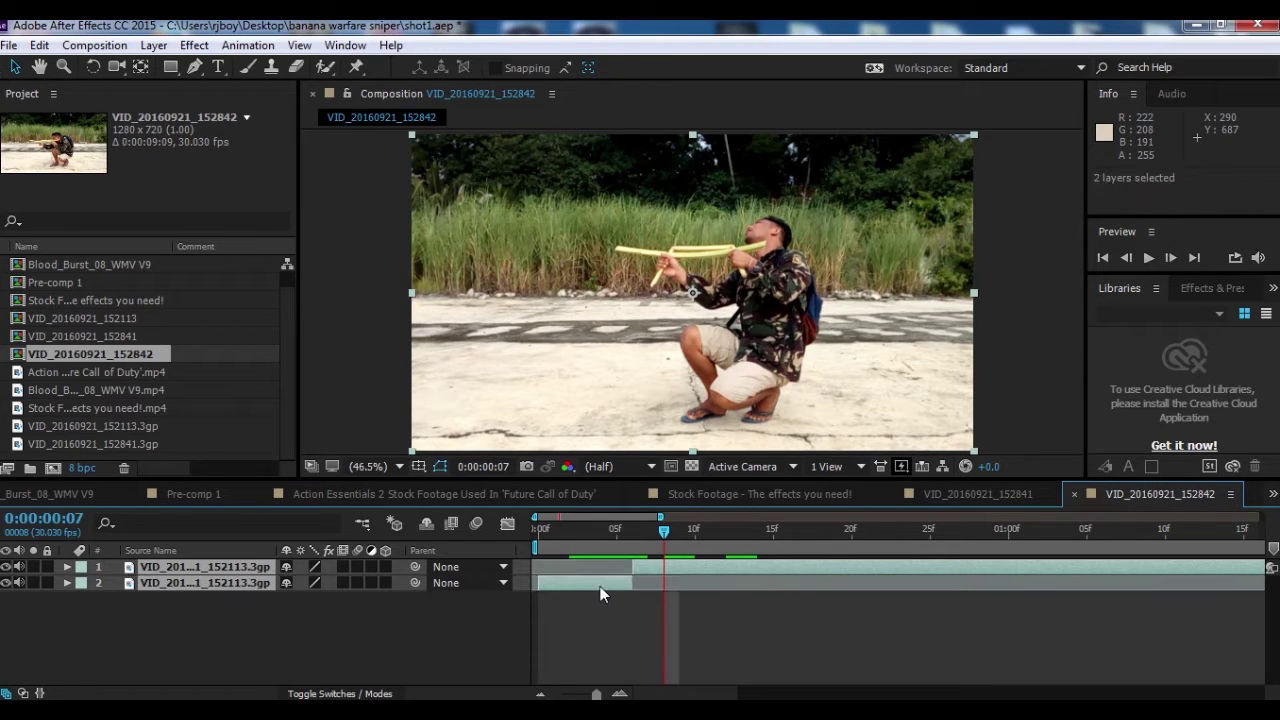
{"action": "right_click", "coordinate": [201, 580]}
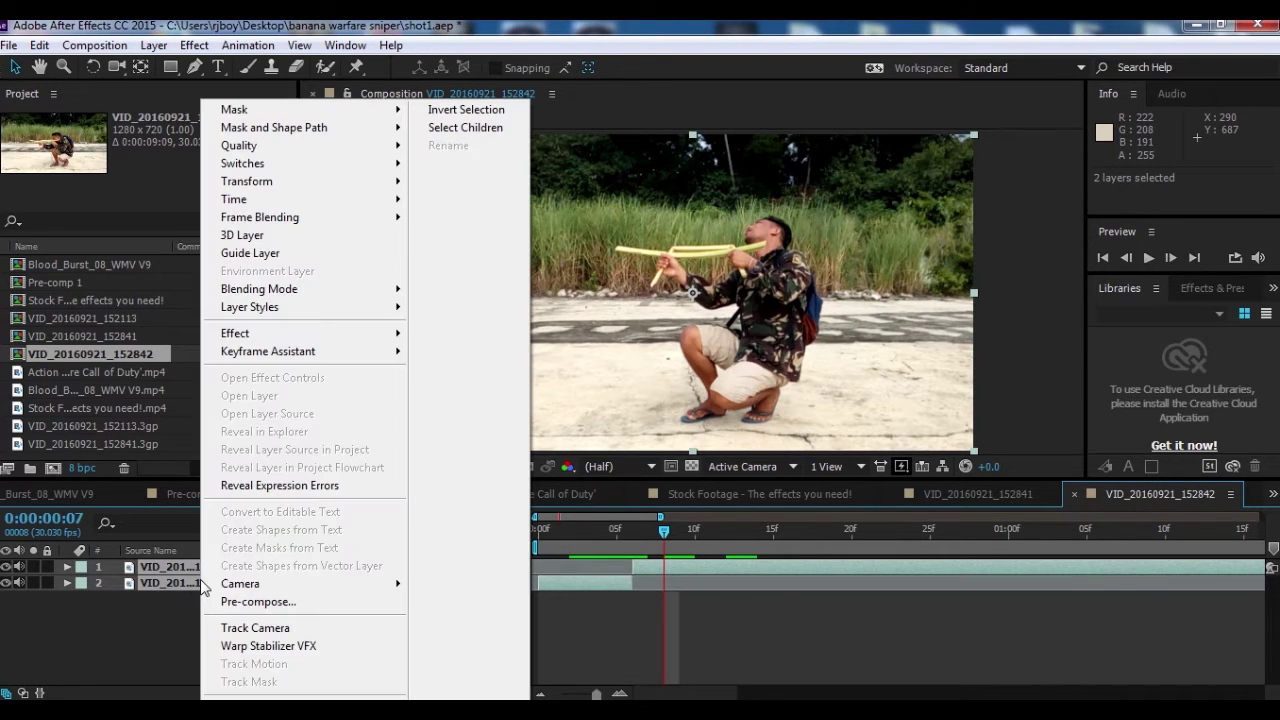
- Pre-compose both clip layers into a new composition named 'bullte hit'
{"action": "left_click", "coordinate": [43, 620]}
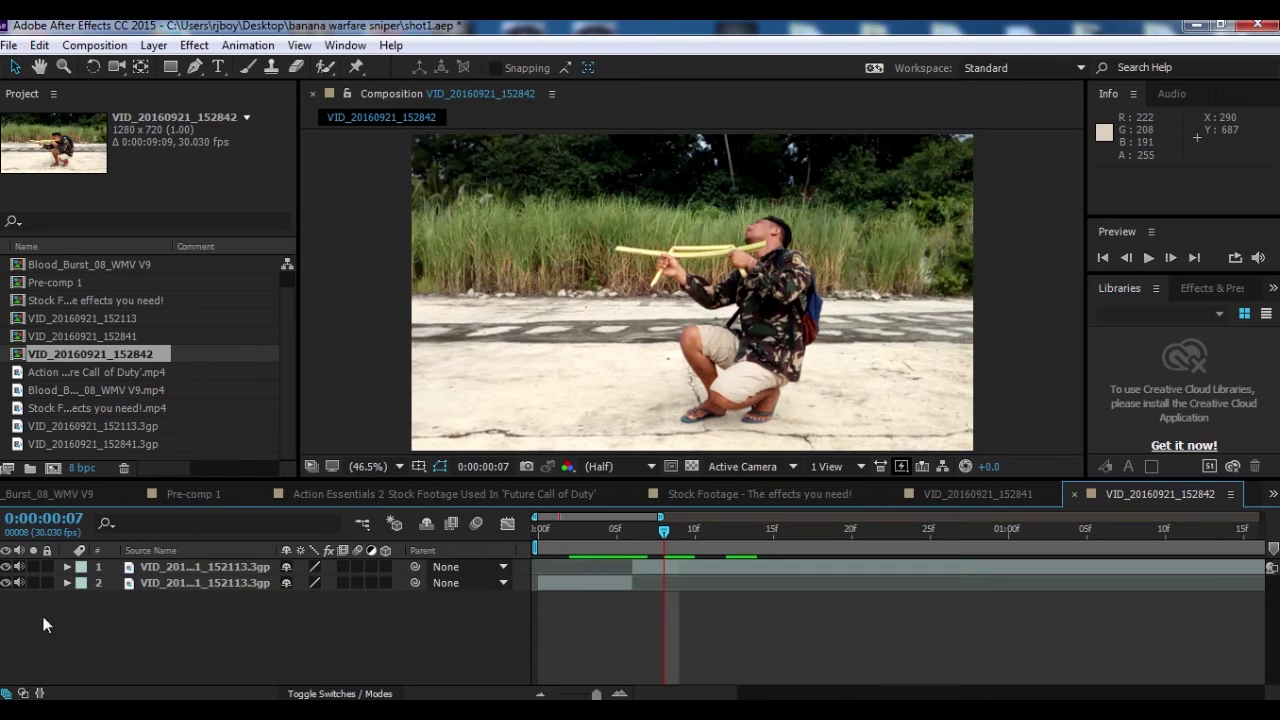
{"action": "left_click", "coordinate": [240, 583]}
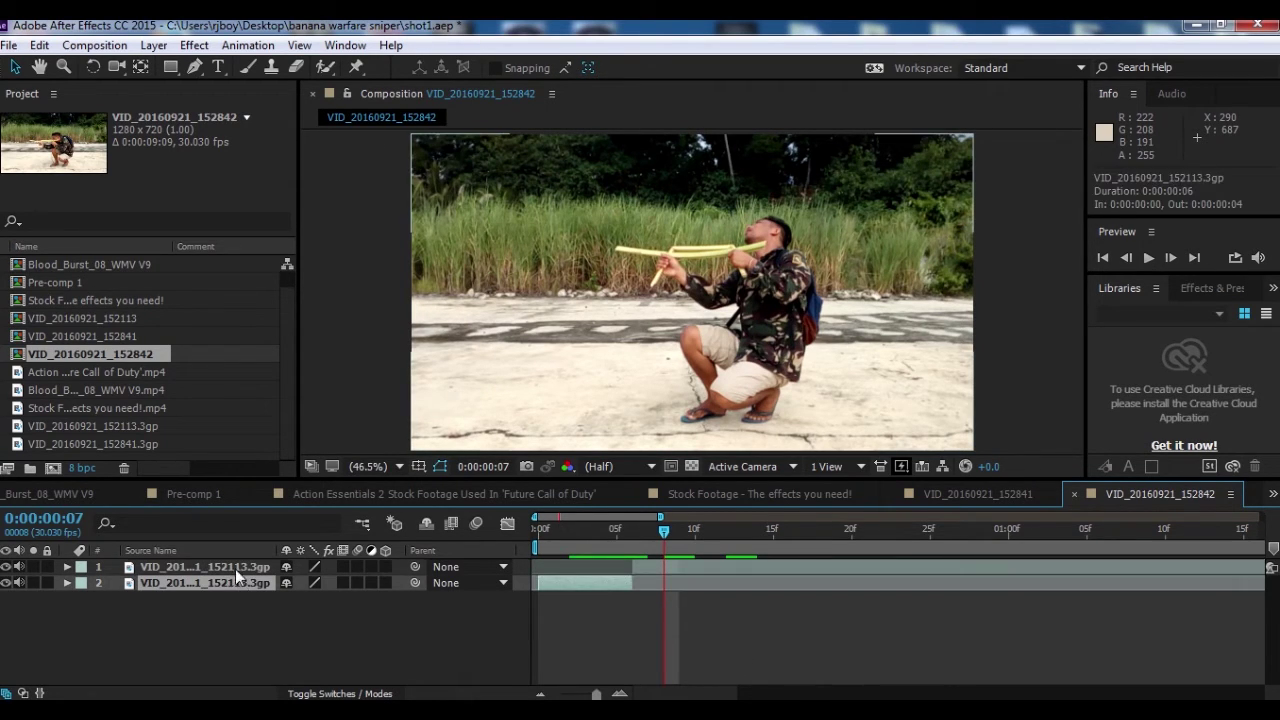
{"action": "left_click", "coordinate": [235, 569], "text": "shift"}
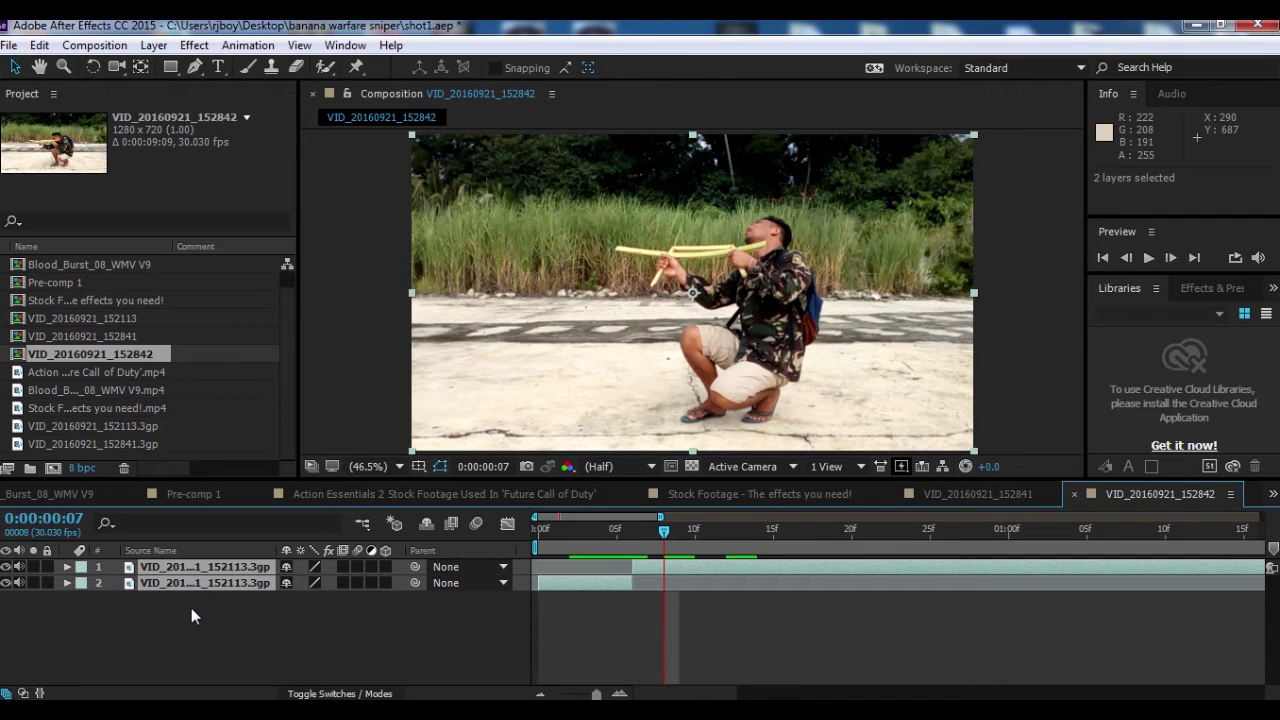
{"action": "right_click", "coordinate": [202, 582]}
{"action": "left_click", "coordinate": [258, 608]}
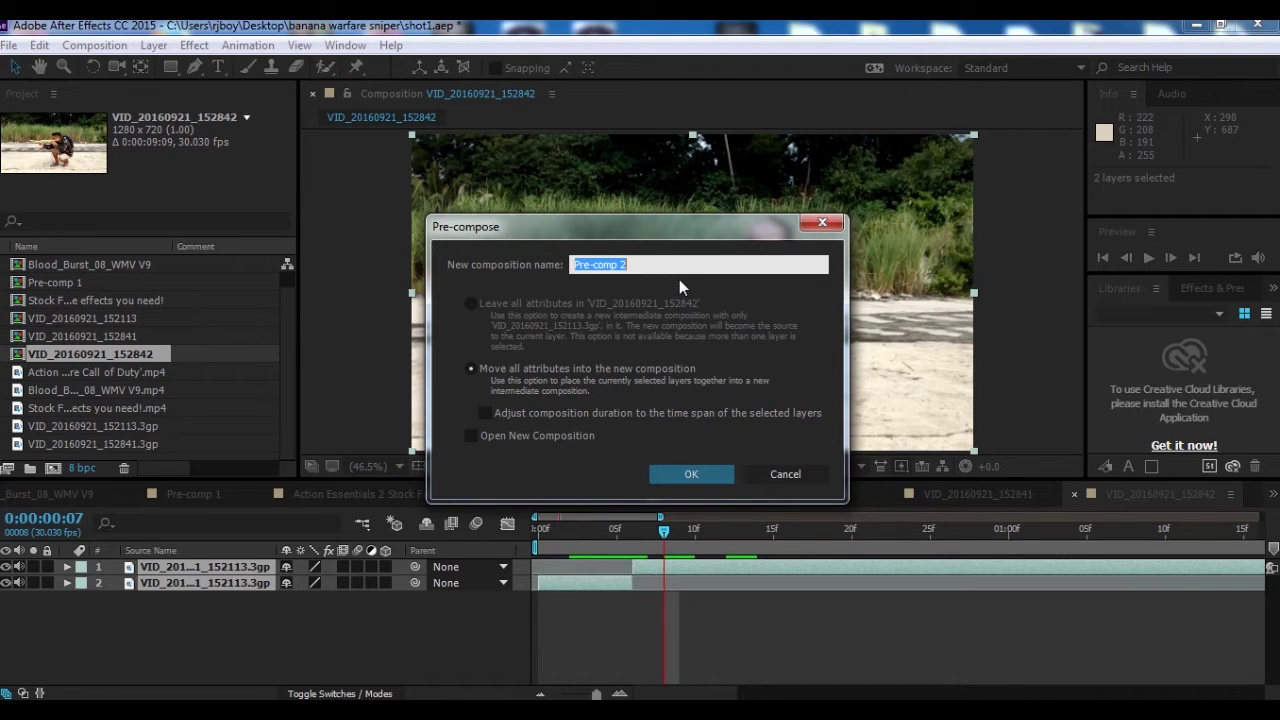
{"action": "key", "text": "BackSpace"}
{"action": "type", "text": "bullt"}
{"action": "type", "text": "e hit"}
{"action": "key", "text": "Return"}
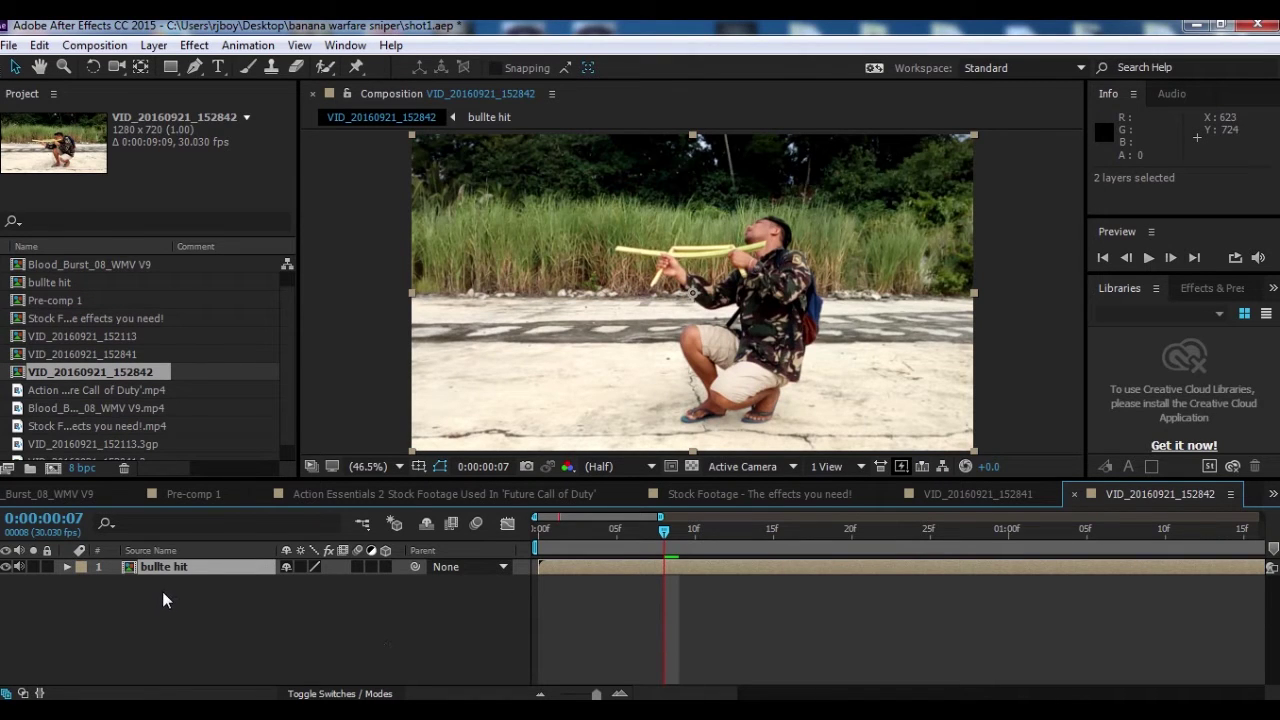
{"action": "right_click", "coordinate": [161, 572]}
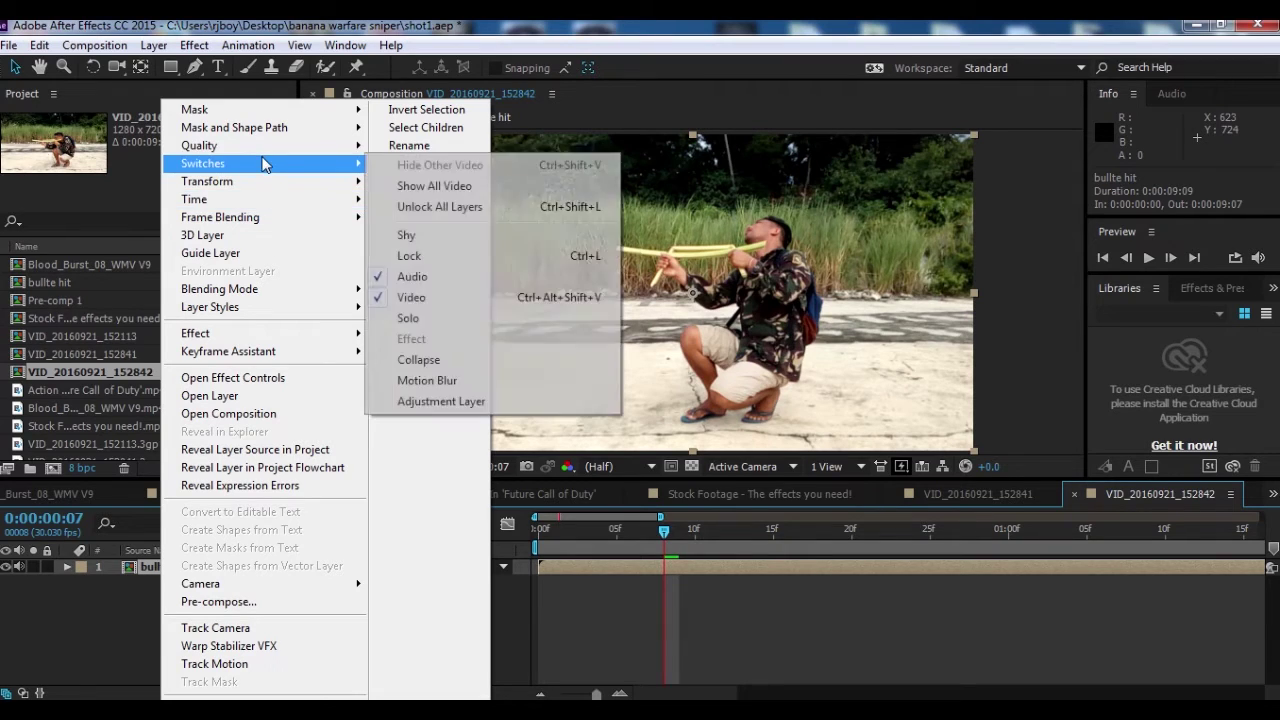
{"action": "left_click", "coordinate": [113, 609]}
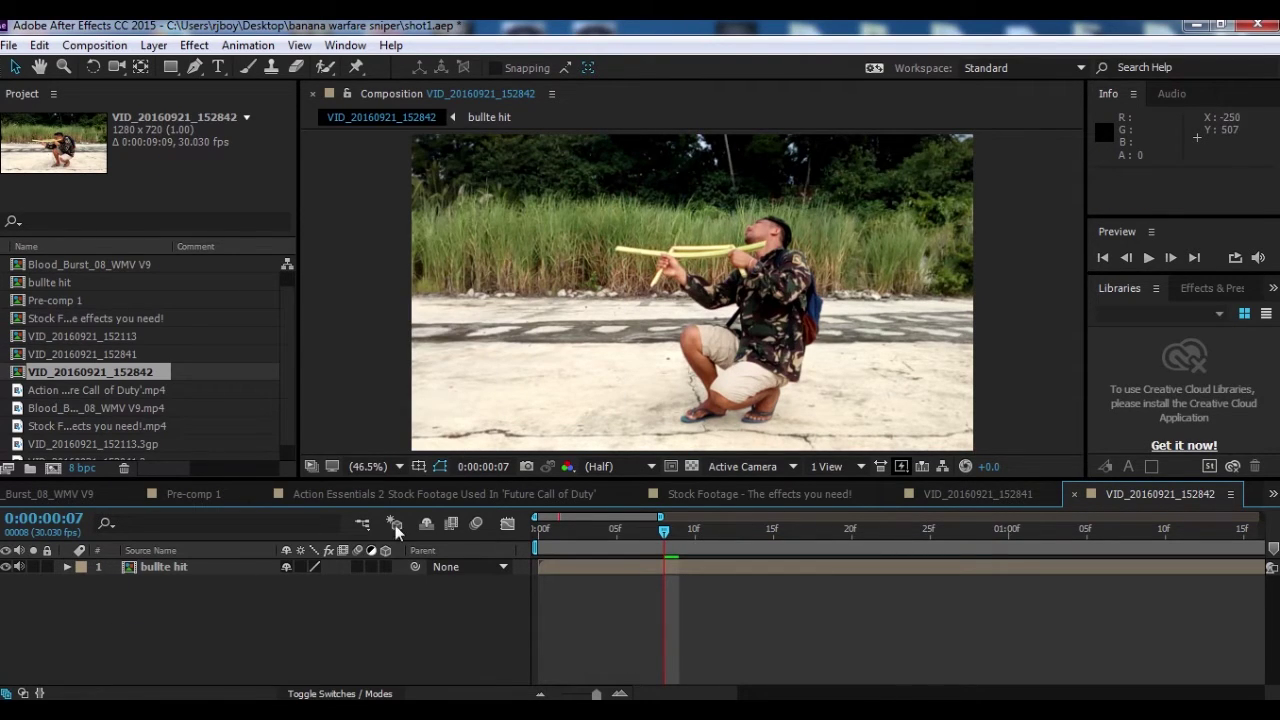
- Look through the blood burst, stock effects and Call of Duty footage items in the Project panel
{"action": "scroll", "coordinate": [295, 356], "scroll_direction": "up", "scroll_amount": 1}
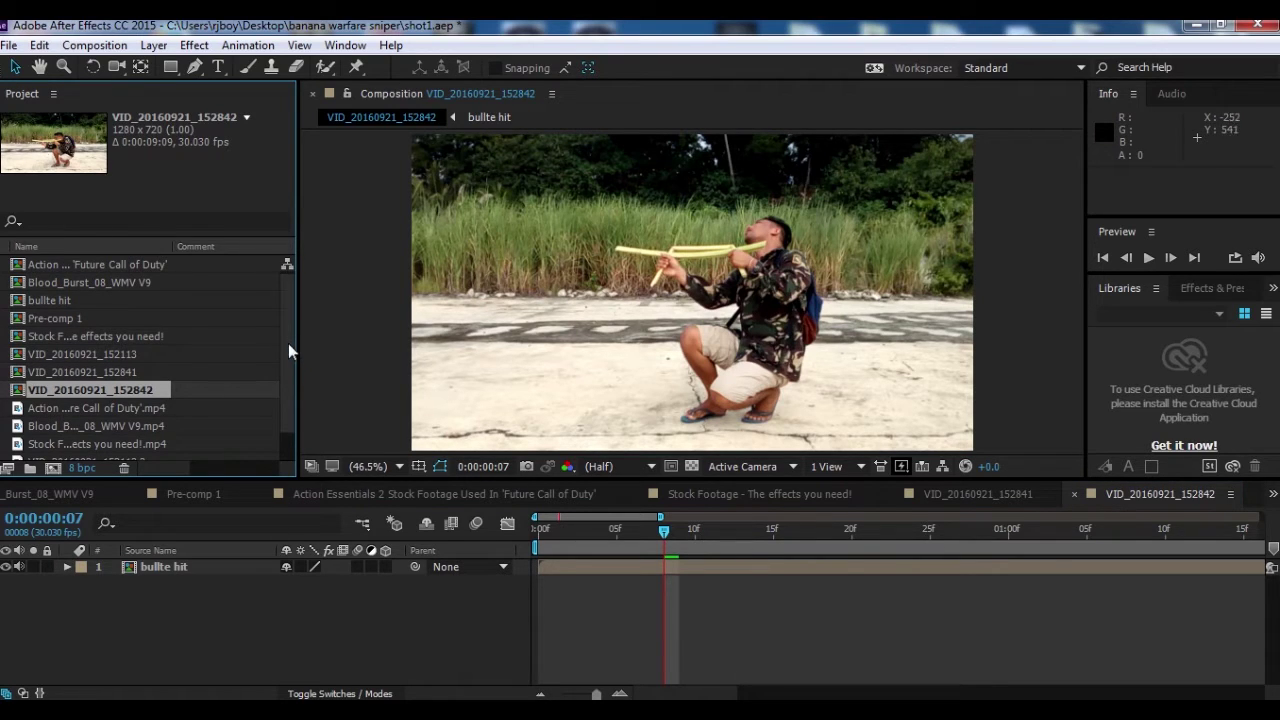
{"action": "scroll", "coordinate": [288, 345], "scroll_direction": "down", "scroll_amount": 2}
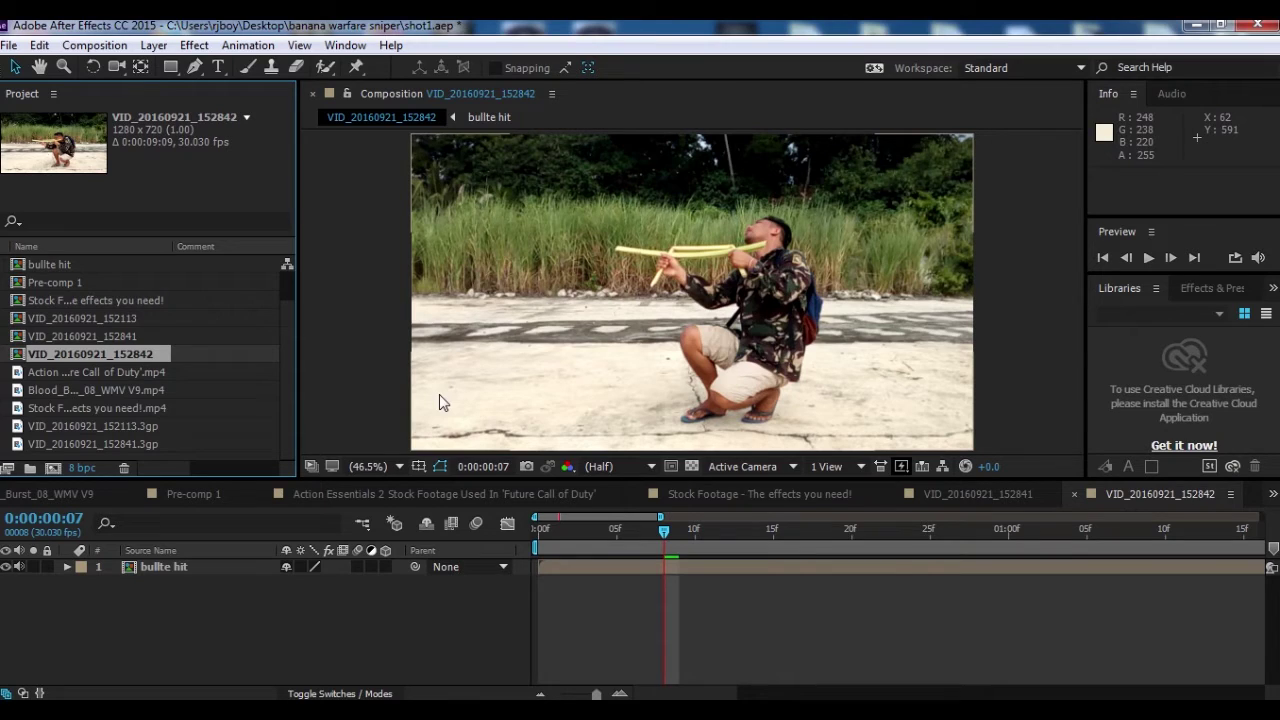
{"action": "left_click", "coordinate": [149, 391]}
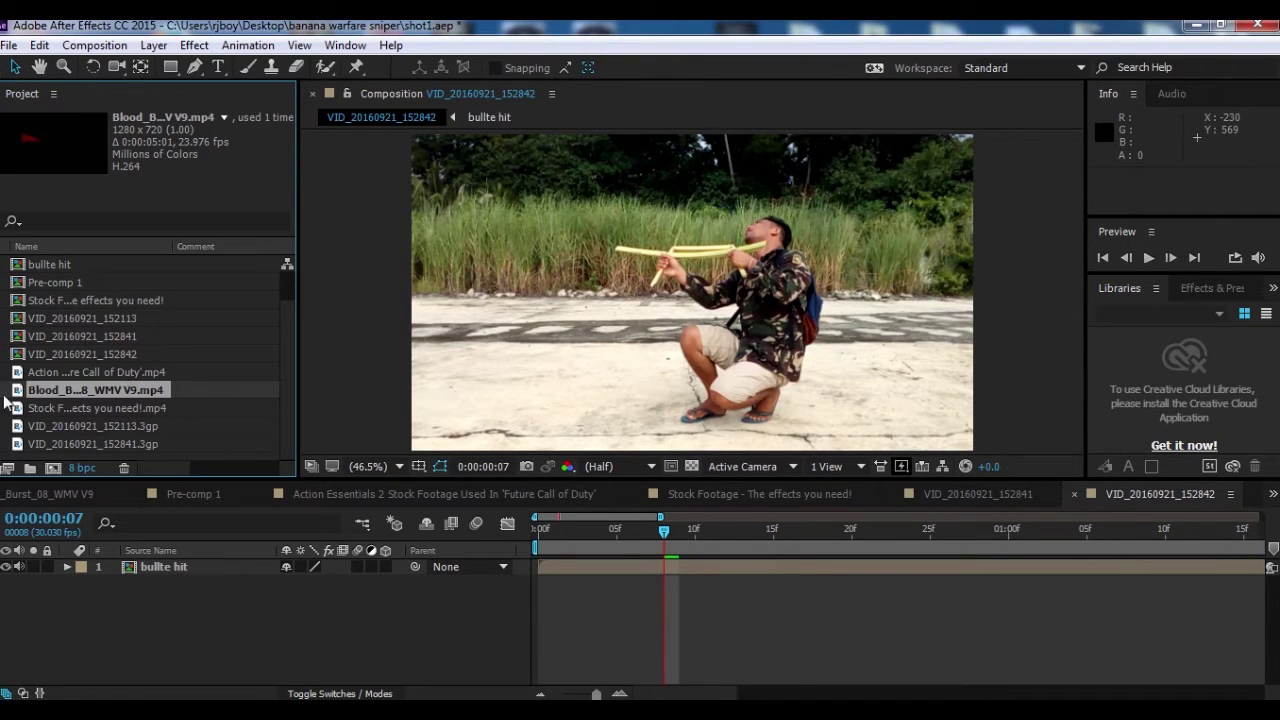
{"action": "left_click", "coordinate": [62, 412]}
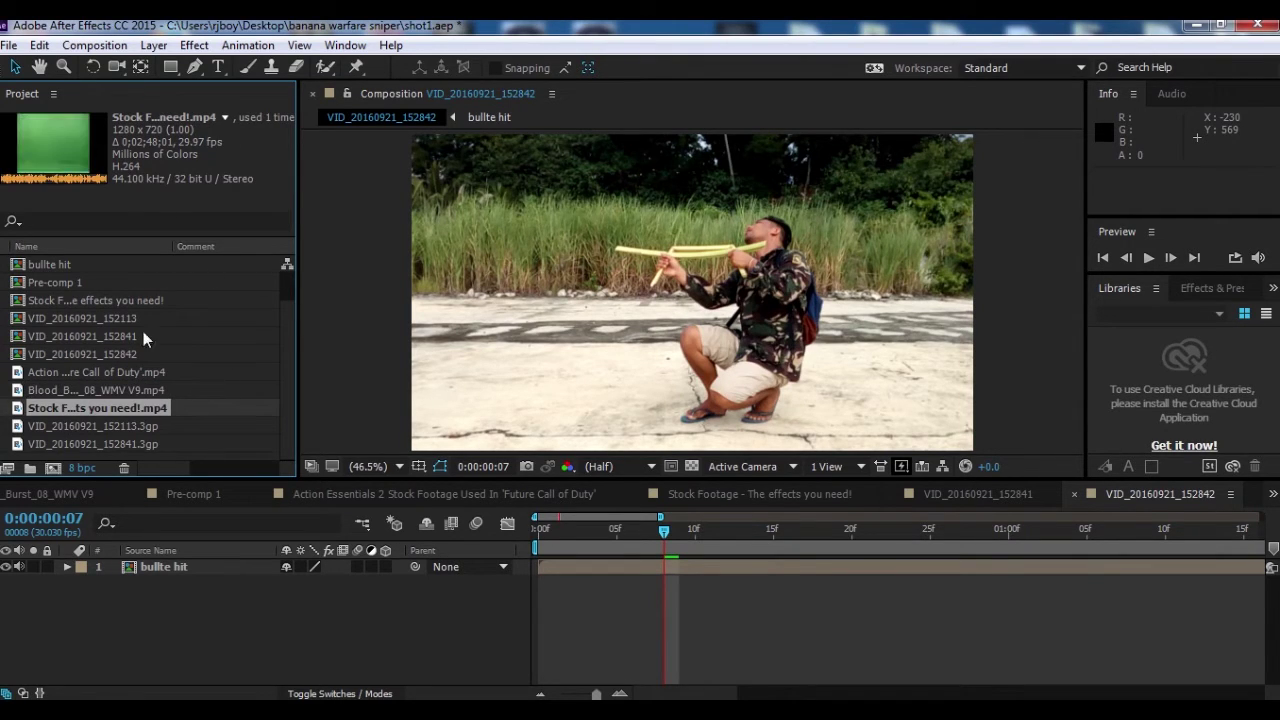
{"action": "key", "text": "Up"}
{"action": "key", "text": "Down"}
{"action": "key", "text": "Down"}
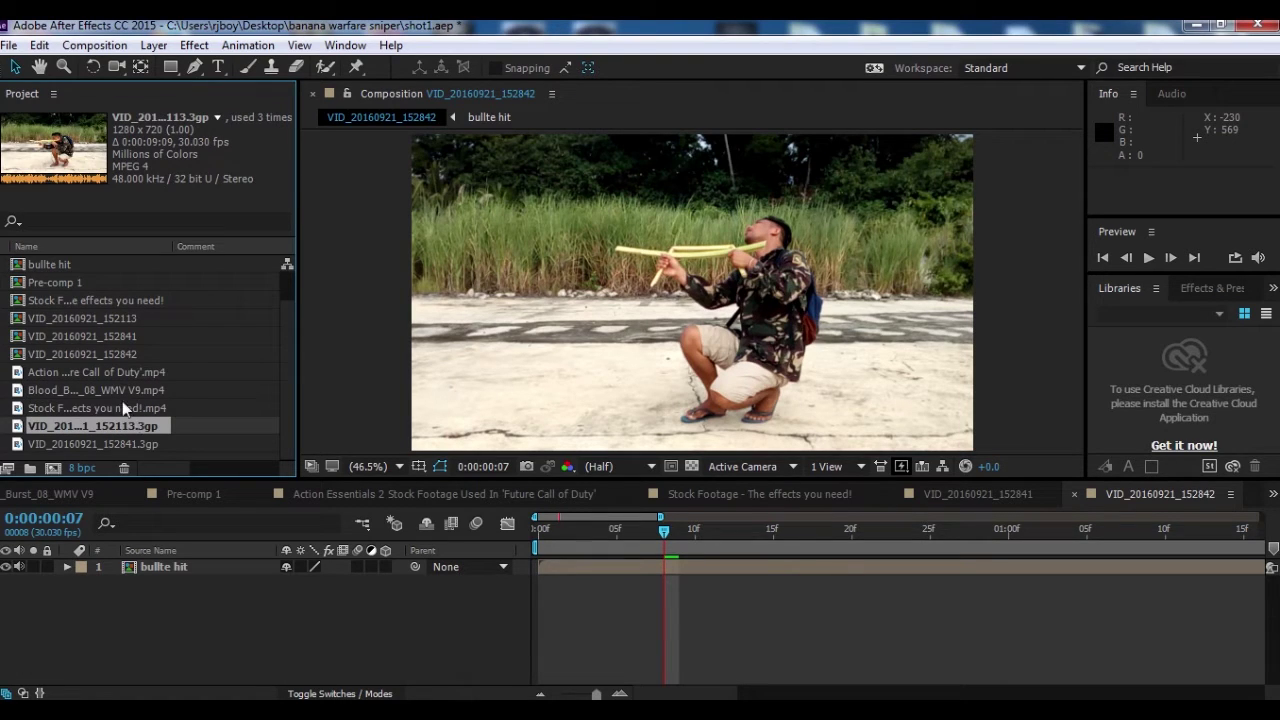
{"action": "left_click", "coordinate": [115, 376]}
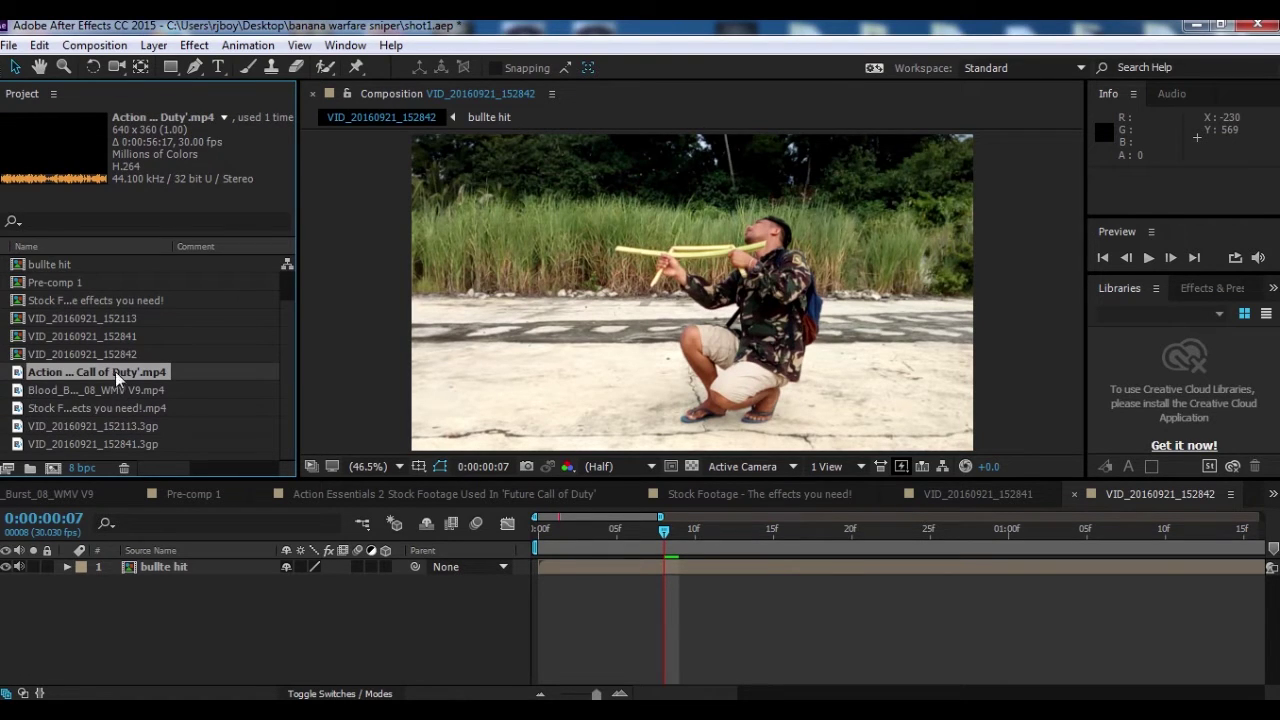
{"action": "left_click", "coordinate": [108, 391]}
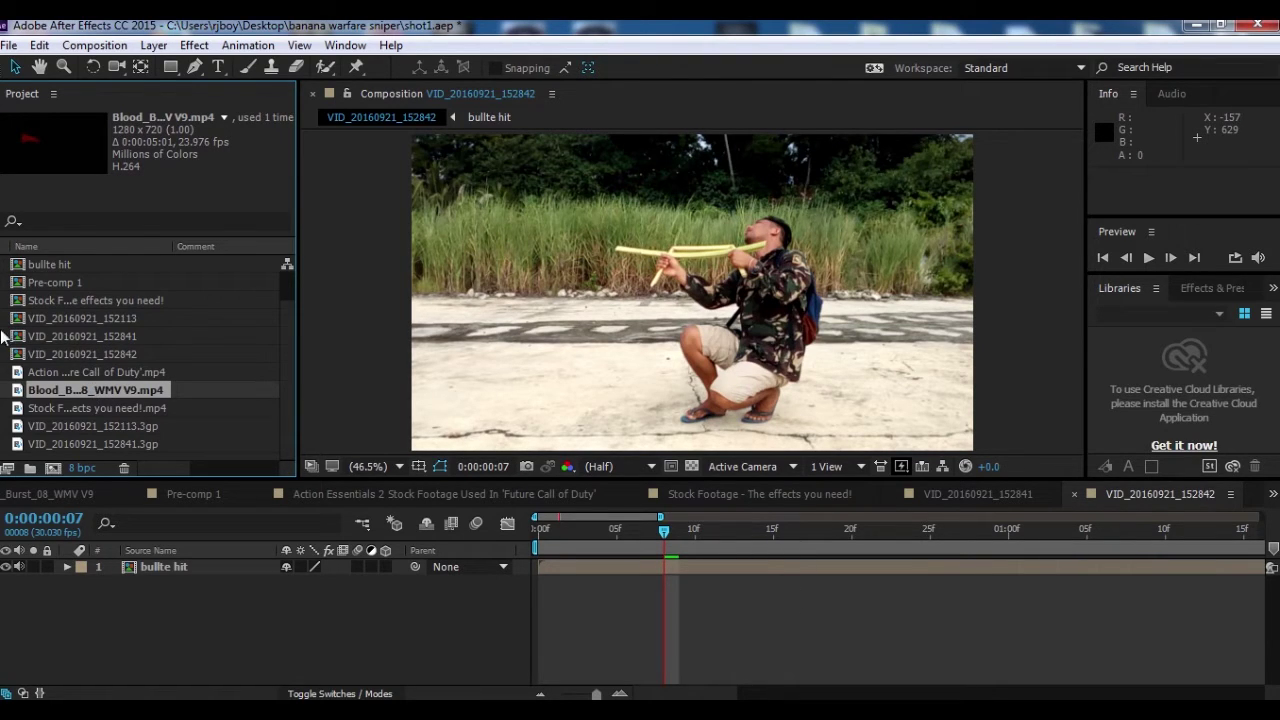
{"action": "left_click", "coordinate": [56, 300]}
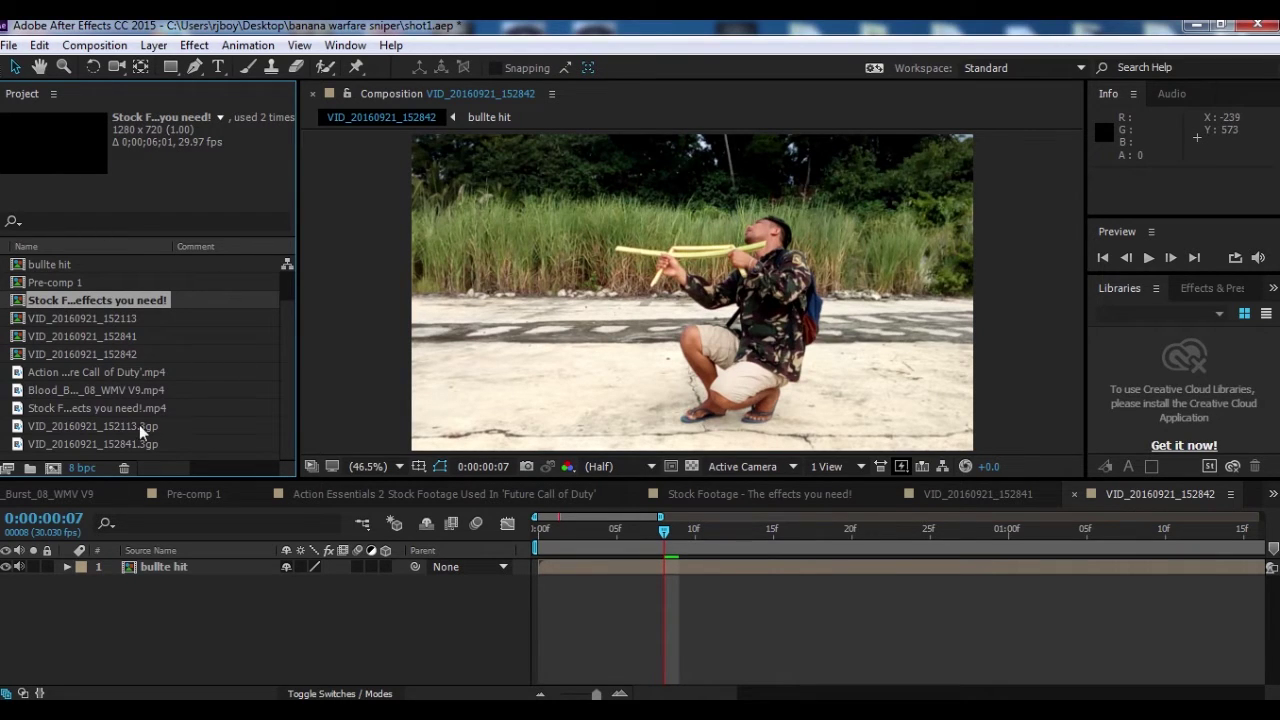
- Create a new composition from the Call of Duty action footage and view the Stock Footage composition
{"action": "left_click", "coordinate": [83, 372]}
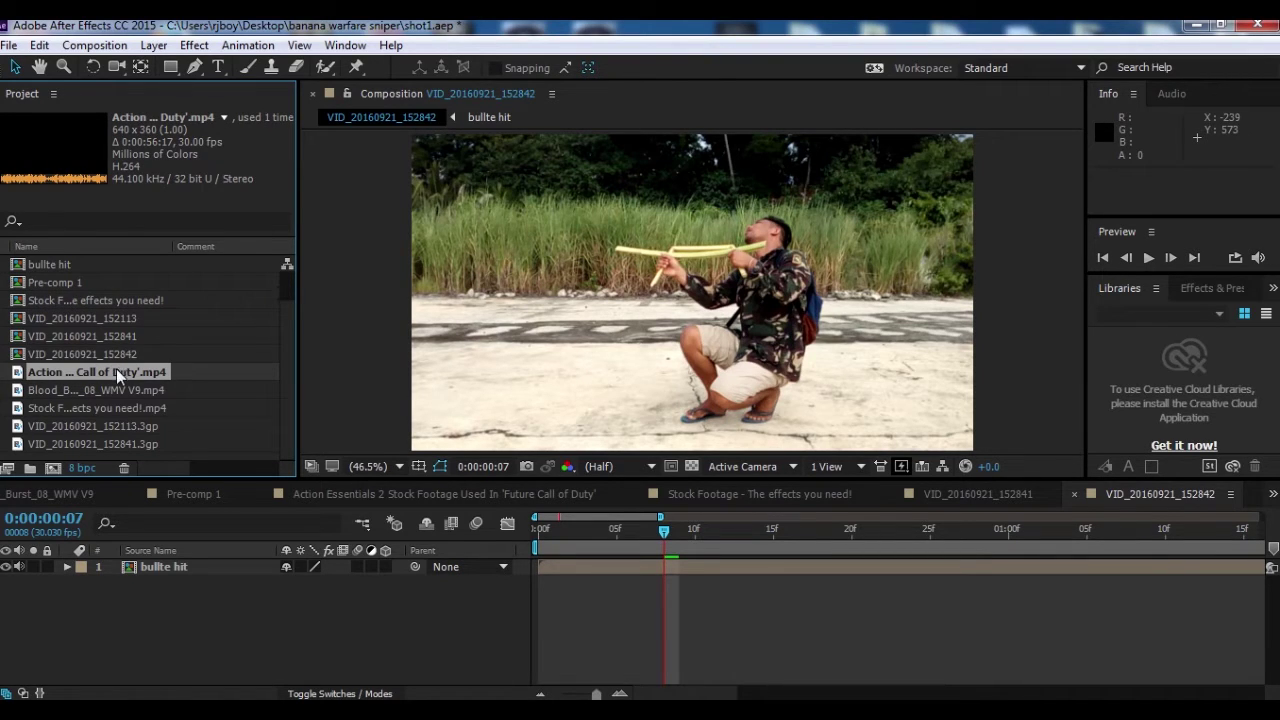
{"action": "left_click_drag", "start_coordinate": [130, 378], "coordinate": [54, 469]}
{"action": "left_click", "coordinate": [836, 495]}
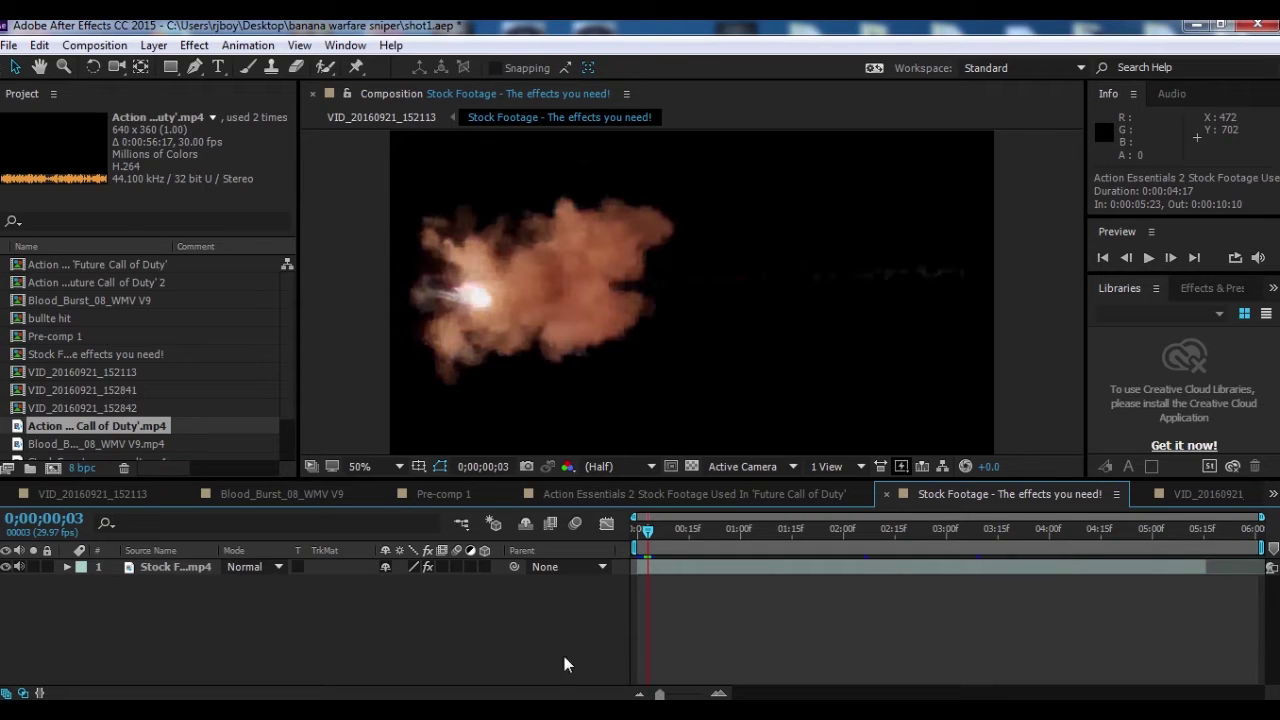
{"action": "left_click", "coordinate": [947, 563]}
{"action": "scroll", "coordinate": [660, 285], "scroll_direction": "down", "scroll_amount": 1}
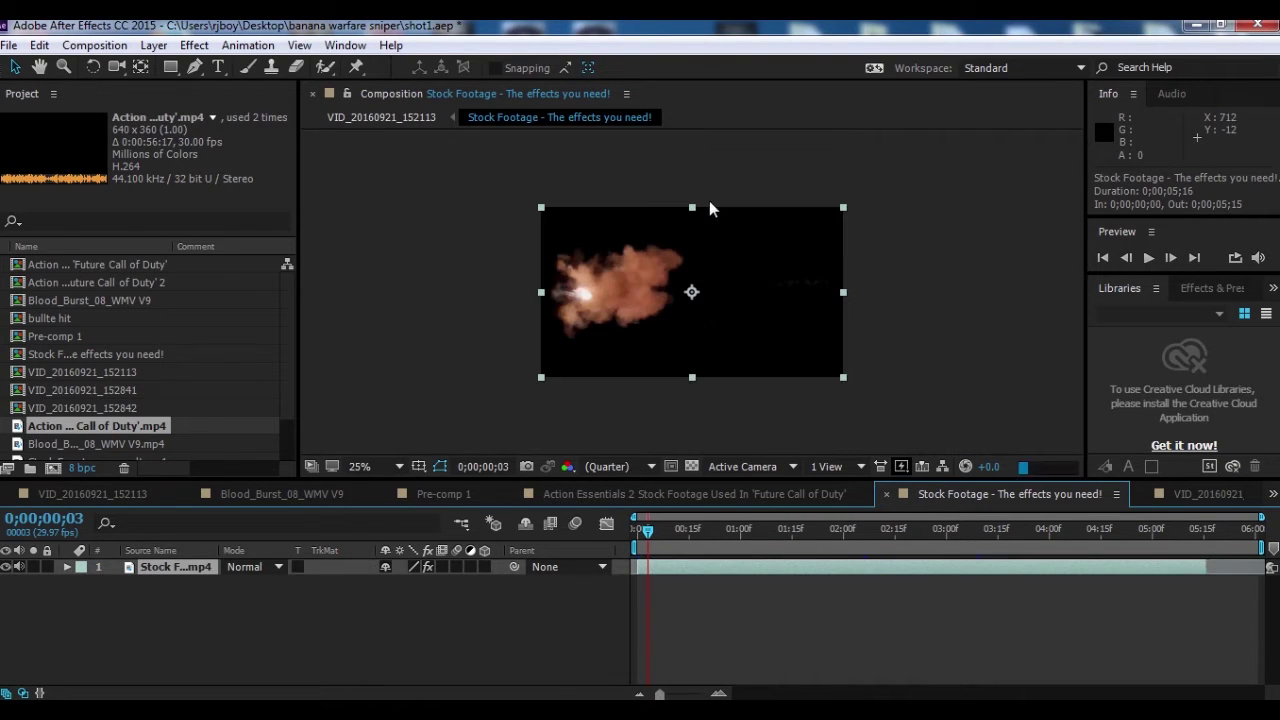
{"action": "left_click", "coordinate": [514, 629]}
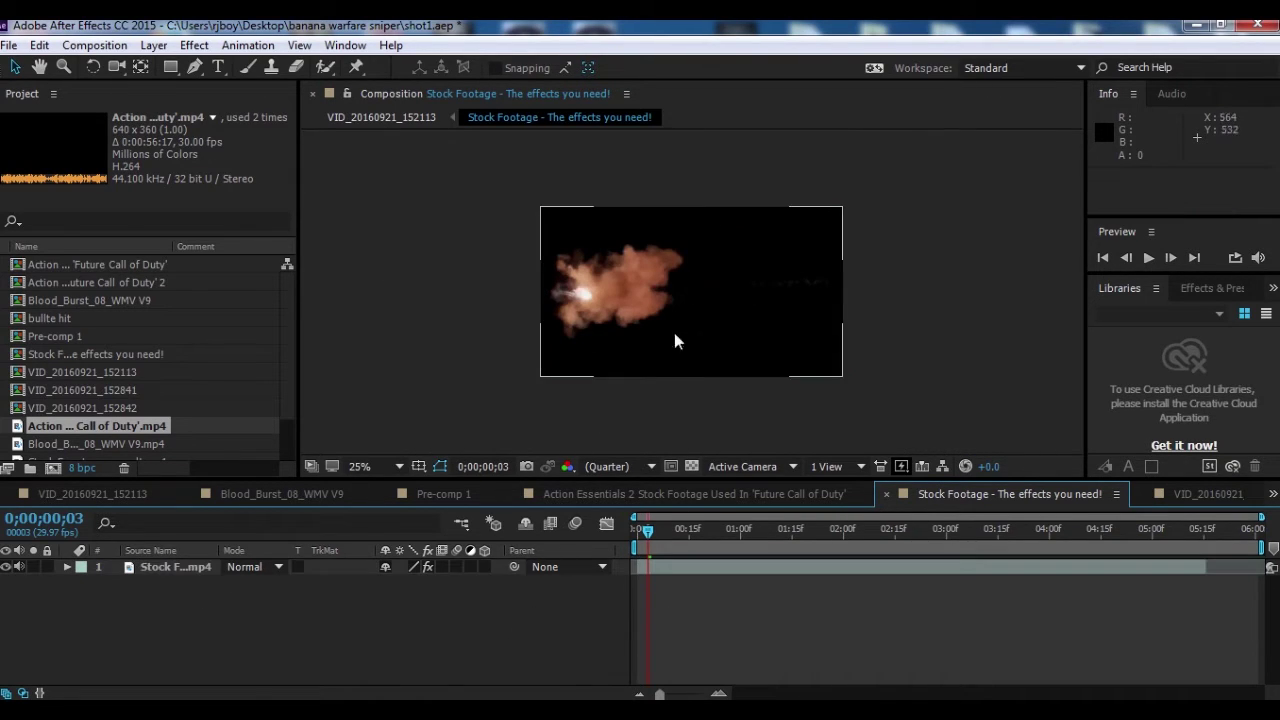
{"action": "left_click", "coordinate": [640, 535]}
{"action": "left_click_drag", "start_coordinate": [640, 535], "coordinate": [735, 588]}
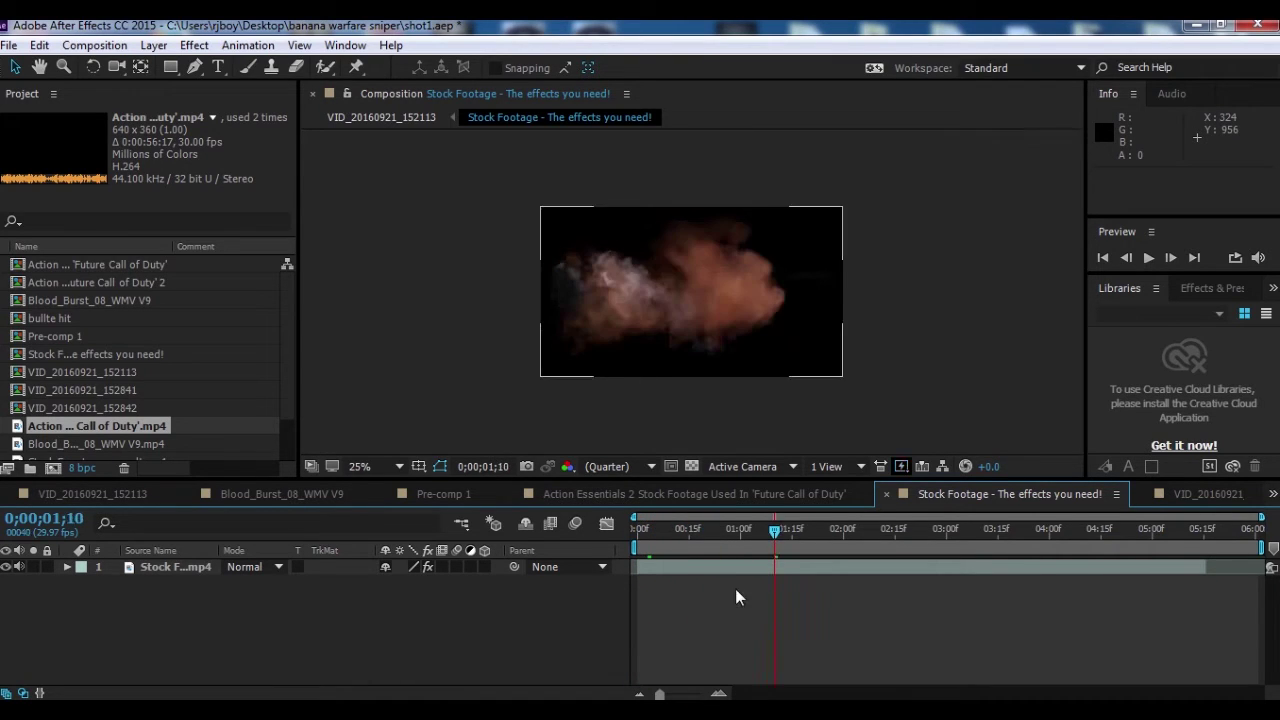
{"action": "left_click", "coordinate": [682, 530]}
{"action": "scroll", "coordinate": [605, 315], "scroll_direction": "up", "scroll_amount": 1}
{"action": "scroll", "coordinate": [613, 321], "scroll_direction": "down", "scroll_amount": 1}
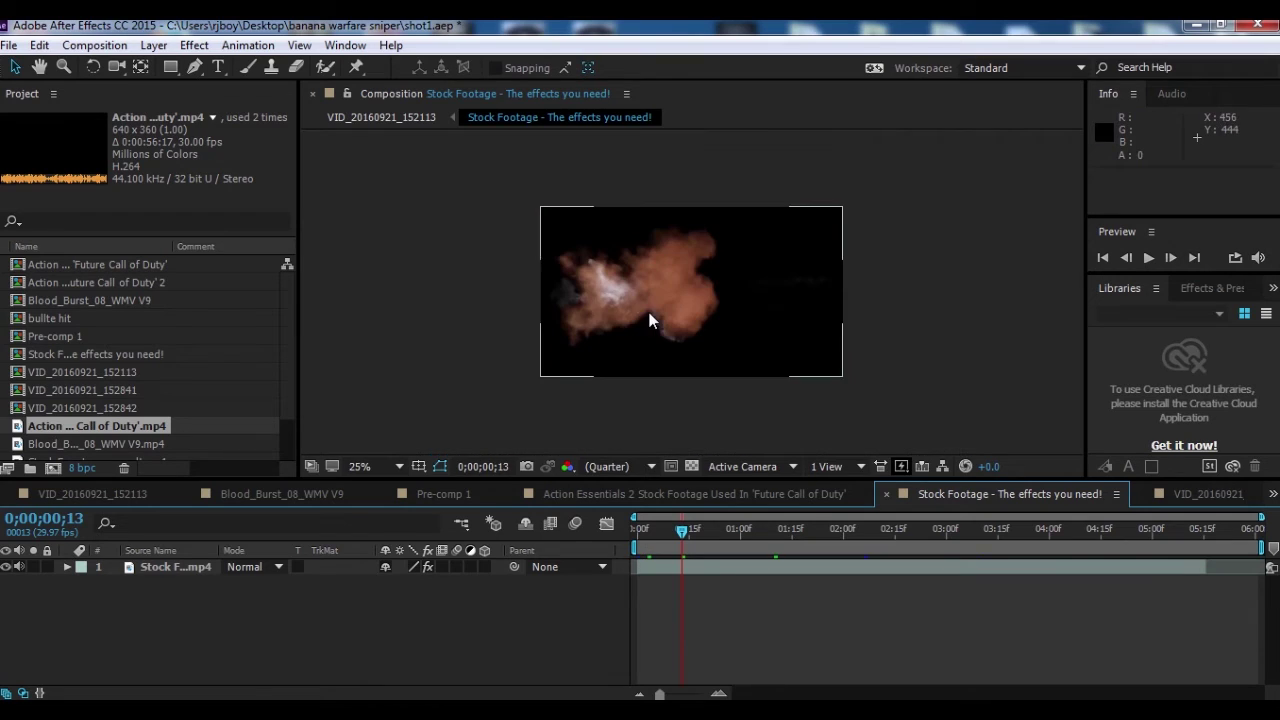
{"action": "scroll", "coordinate": [283, 452], "scroll_direction": "down", "scroll_amount": 1}
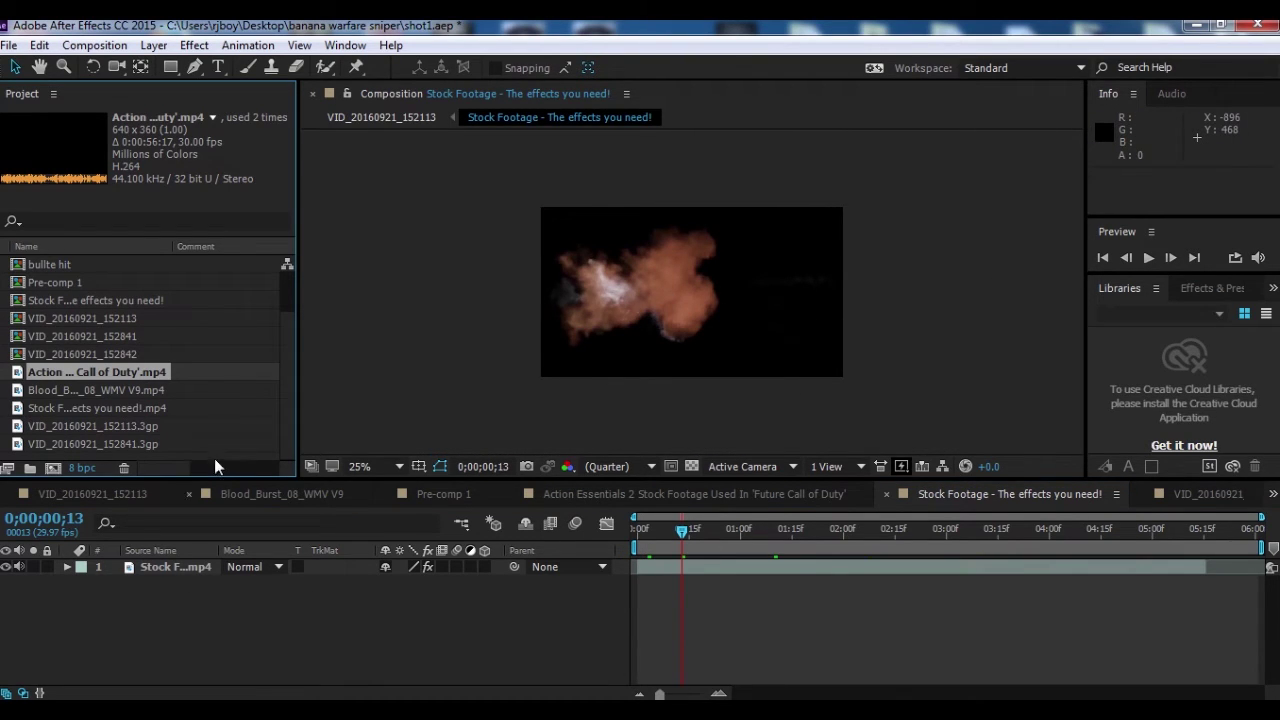
{"action": "left_click", "coordinate": [190, 567]}
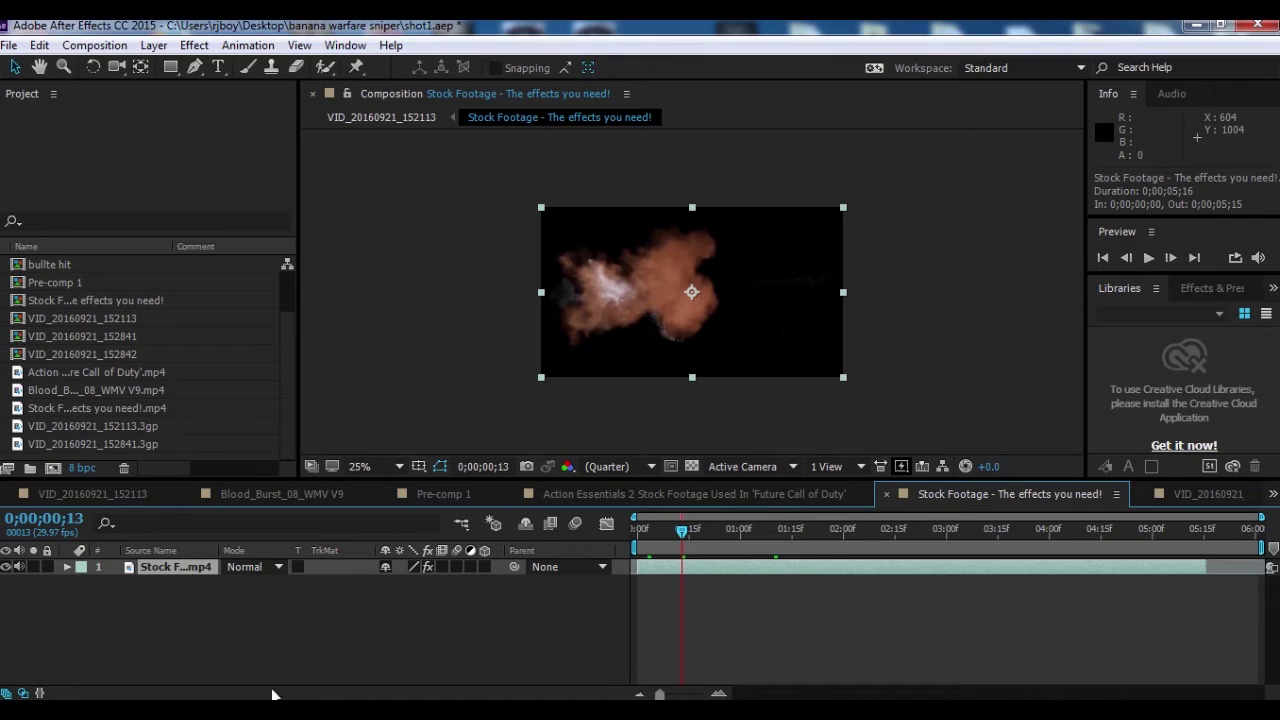
{"action": "left_click", "coordinate": [286, 650]}
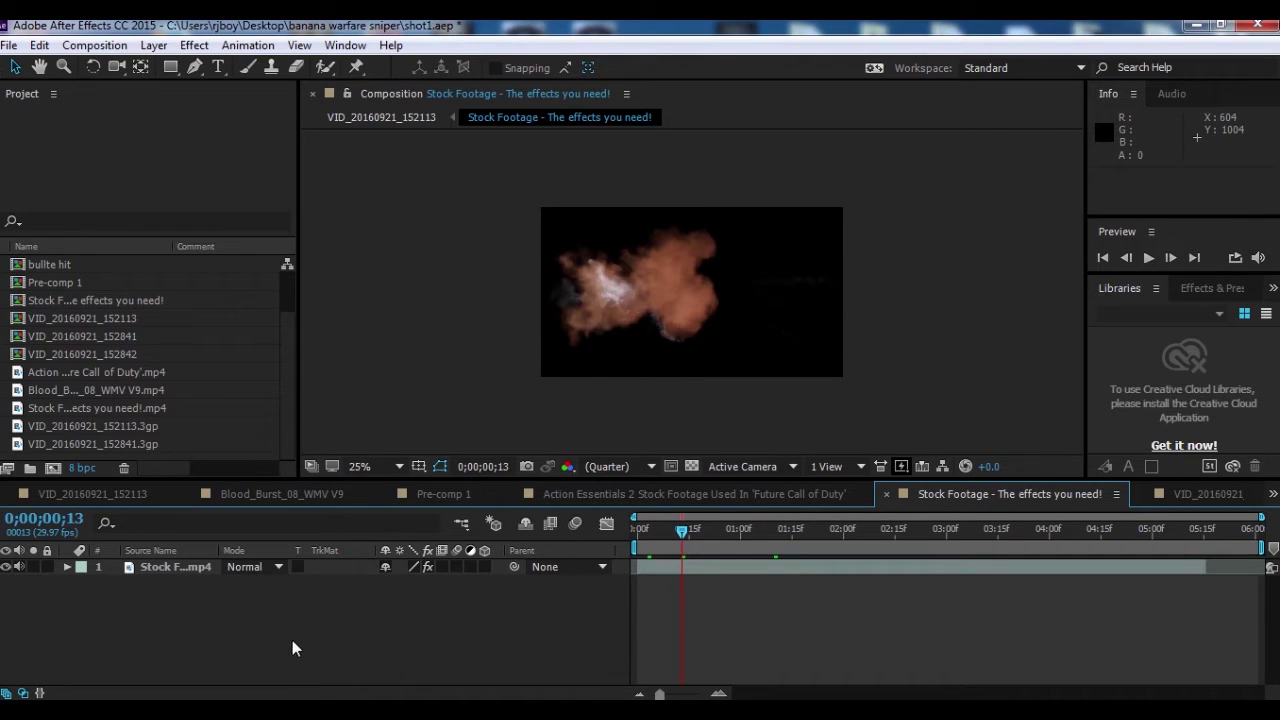
{"action": "left_click", "coordinate": [714, 567]}
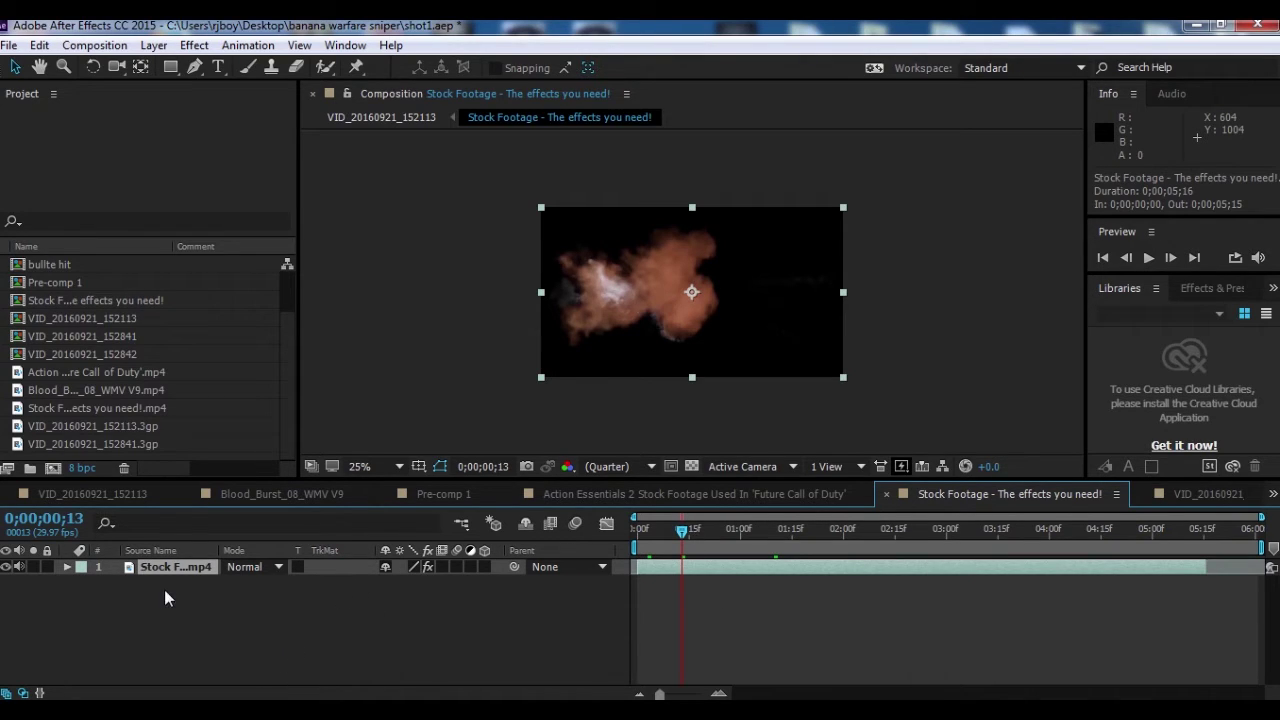
- Add a trial second Shift Channels effect, inspect its Take Alpha From choices, then undo it
{"action": "left_click", "coordinate": [190, 46]}
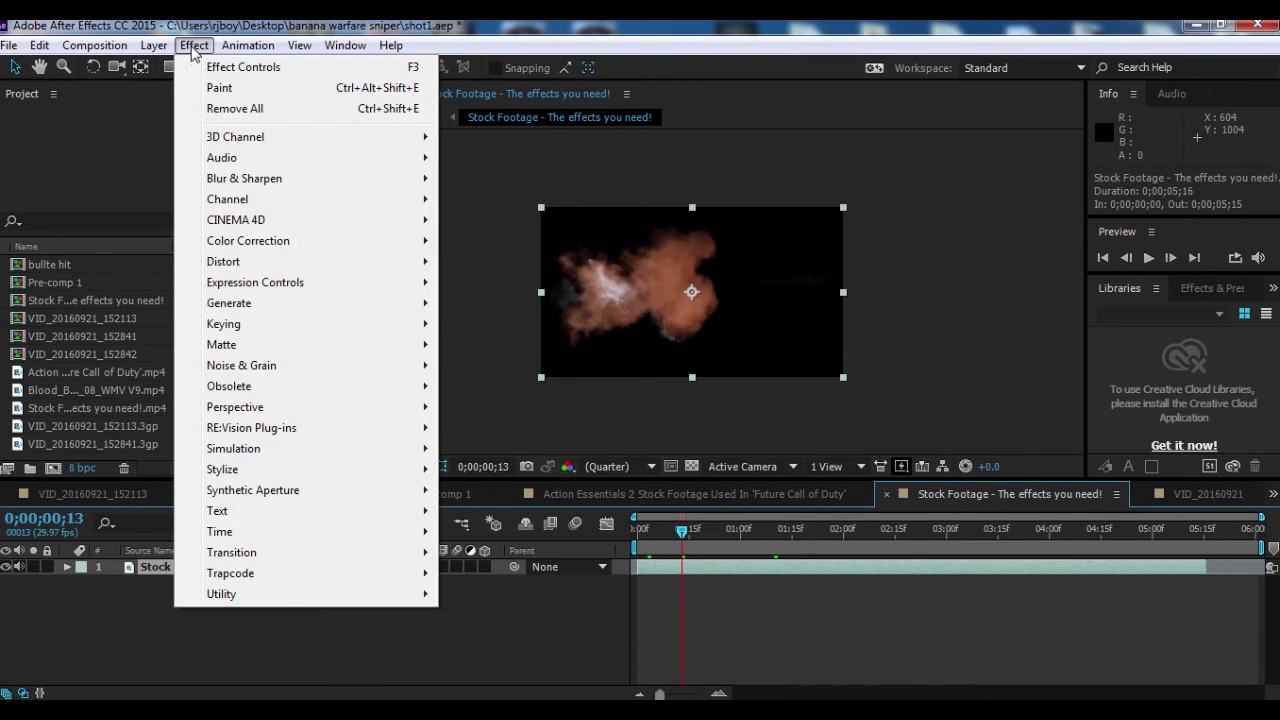
{"action": "mouse_move", "coordinate": [262, 207]}
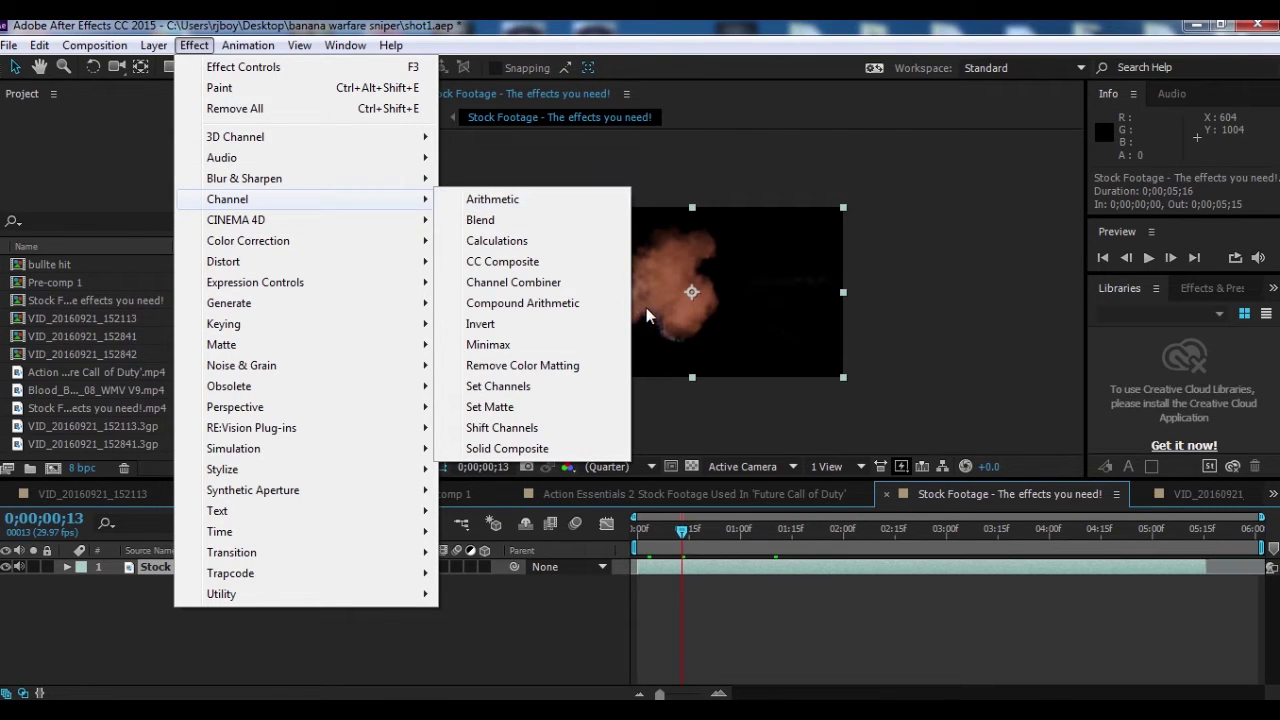
{"action": "left_click", "coordinate": [511, 432]}
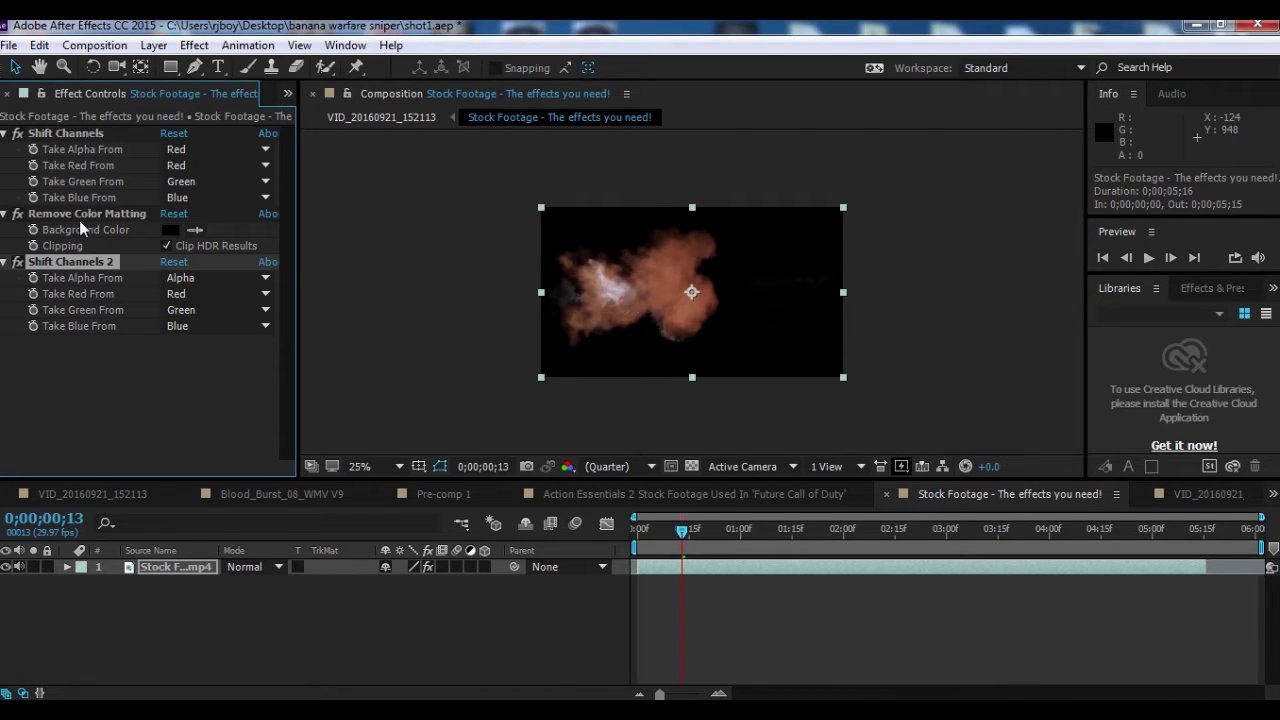
{"action": "left_click", "coordinate": [258, 285]}
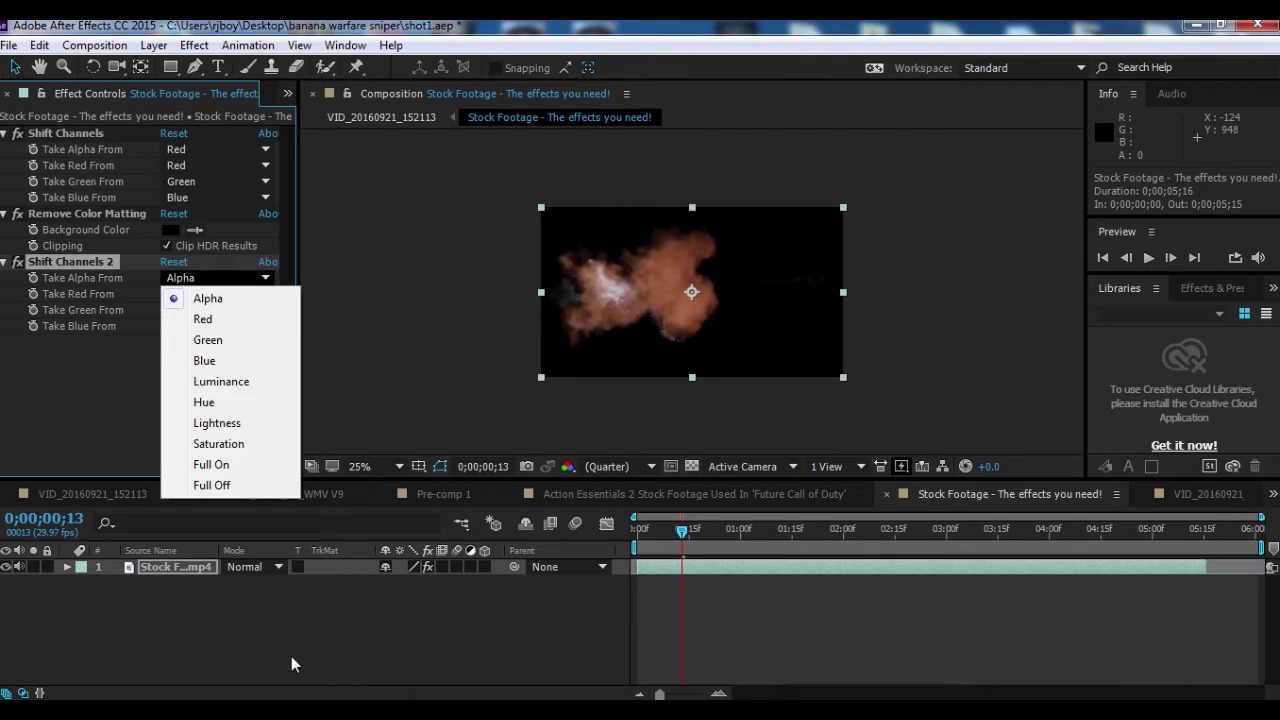
{"action": "left_click", "coordinate": [198, 654]}
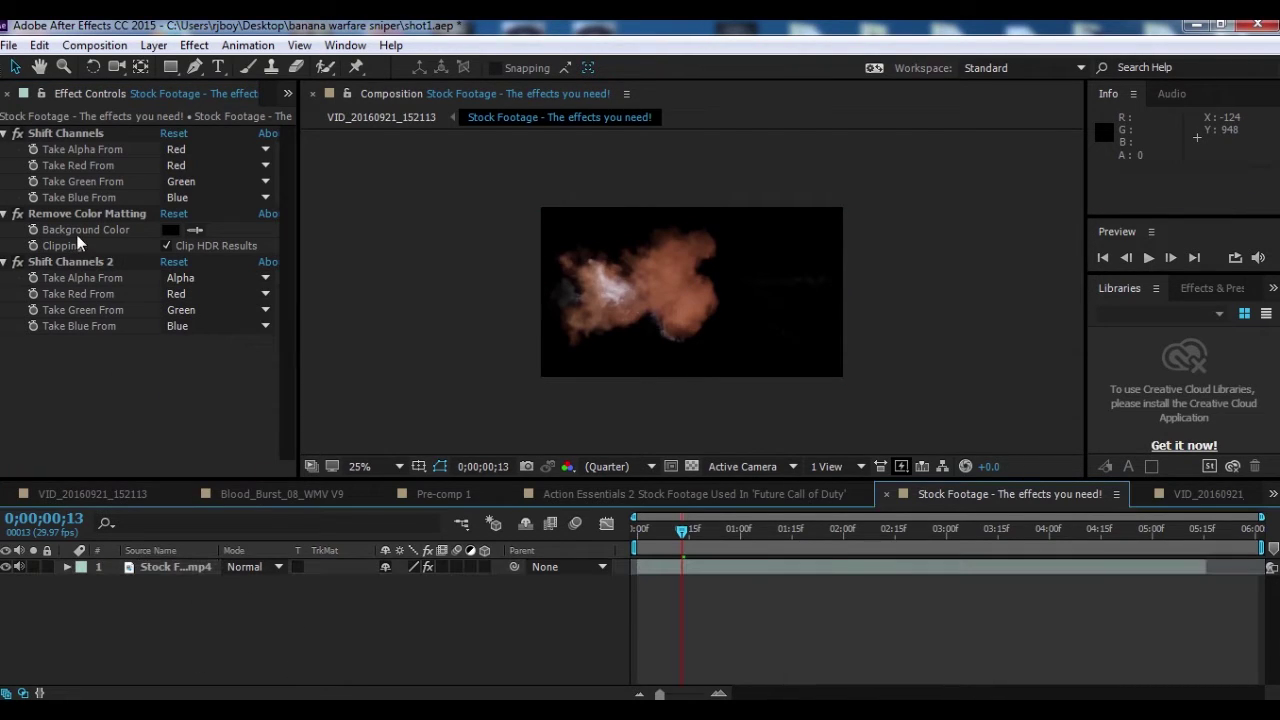
{"action": "left_click", "coordinate": [221, 287]}
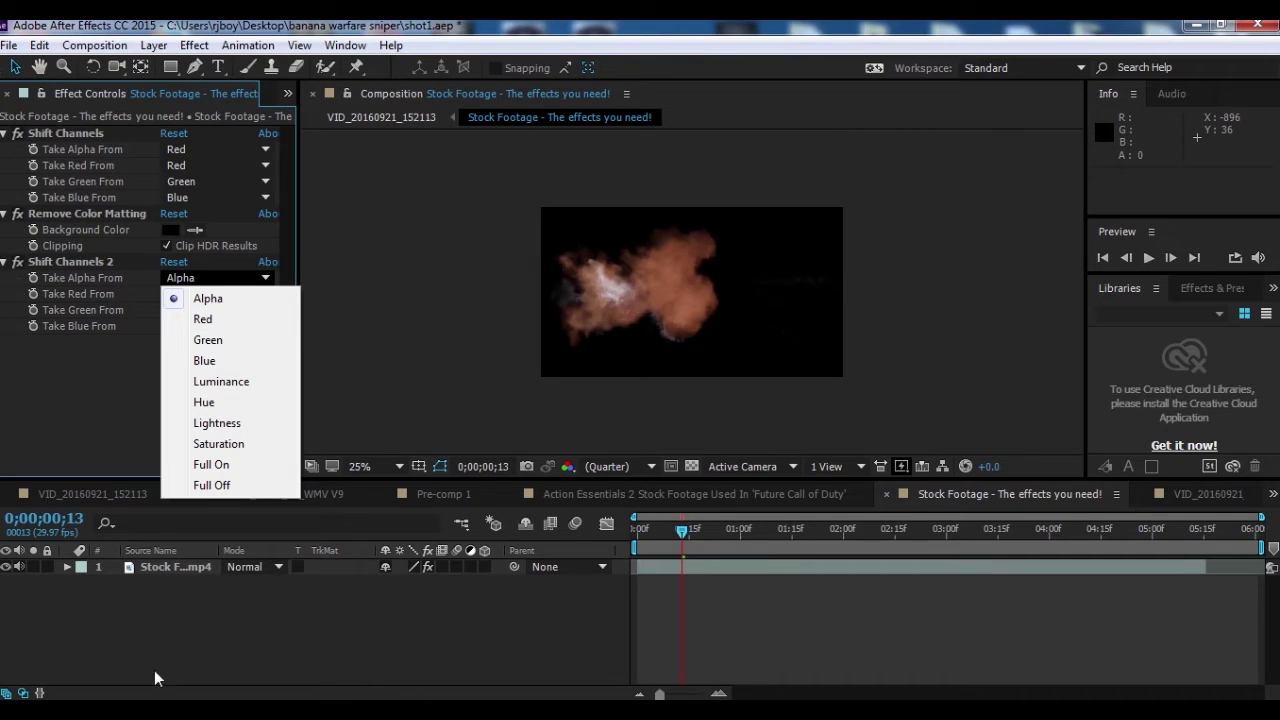
{"action": "left_click", "coordinate": [62, 338]}
{"action": "key", "text": "ctrl+z"}
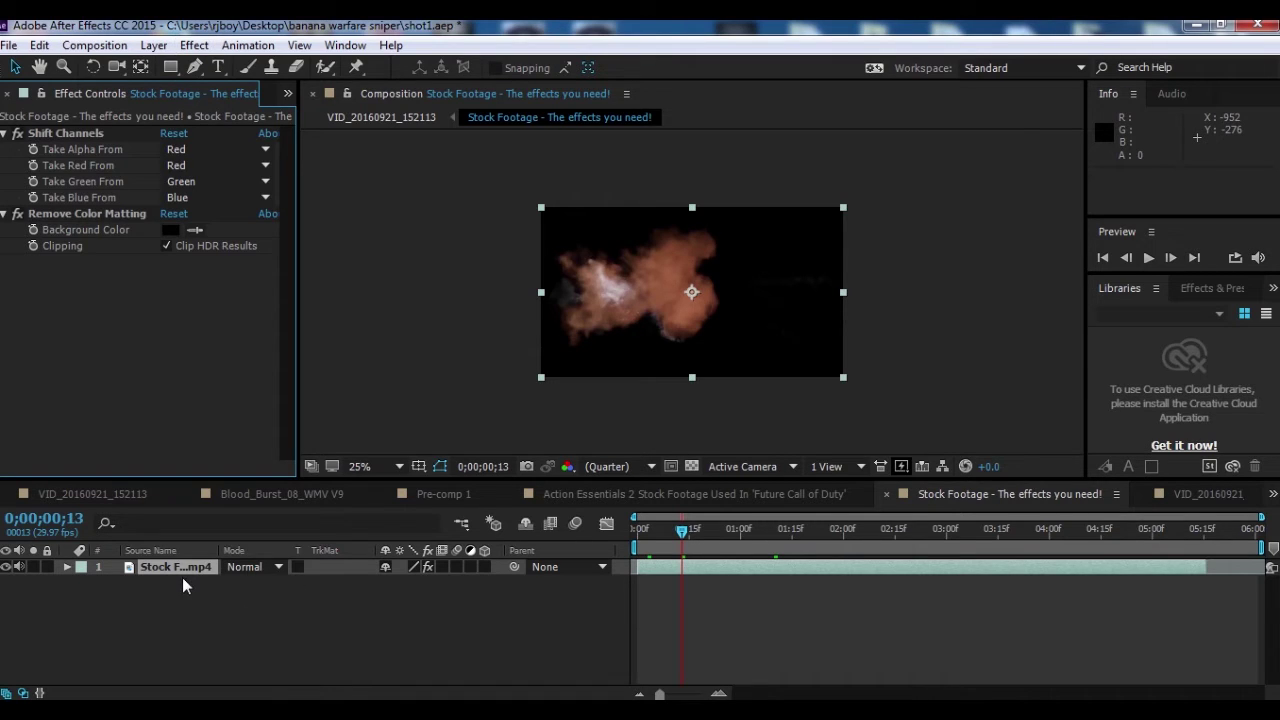
{"action": "left_click", "coordinate": [200, 46]}
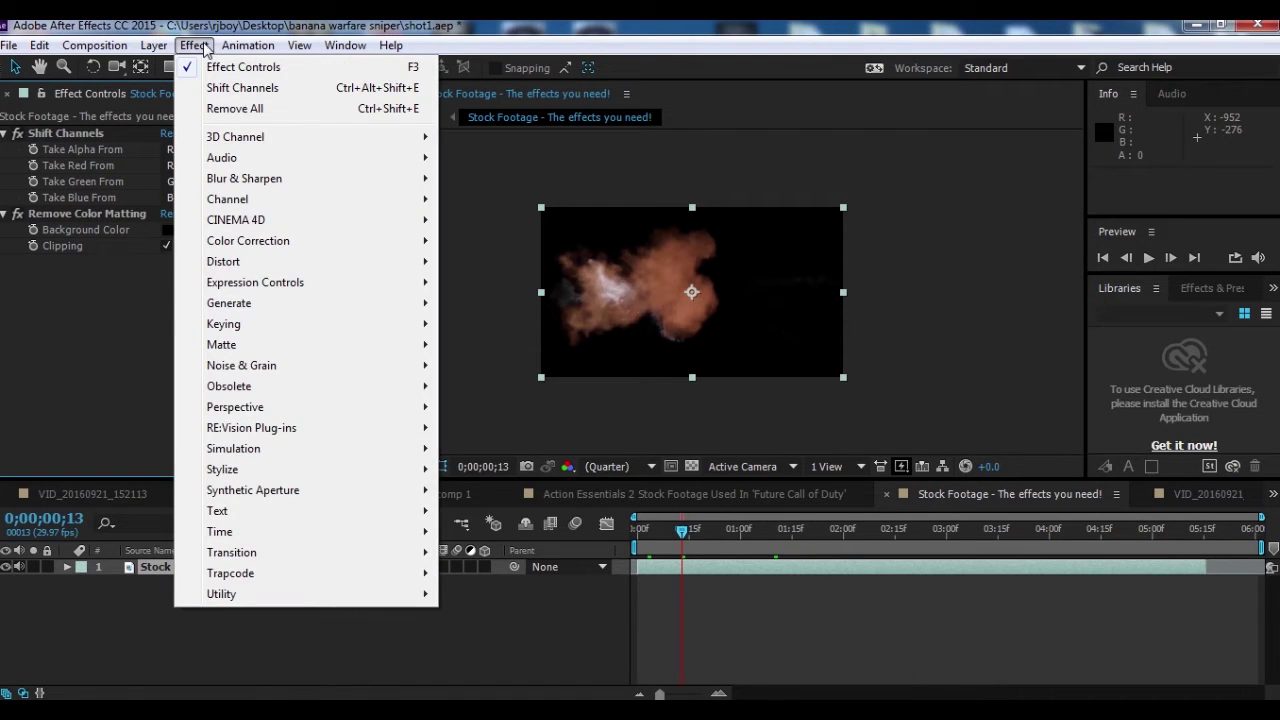
{"action": "mouse_move", "coordinate": [278, 206]}
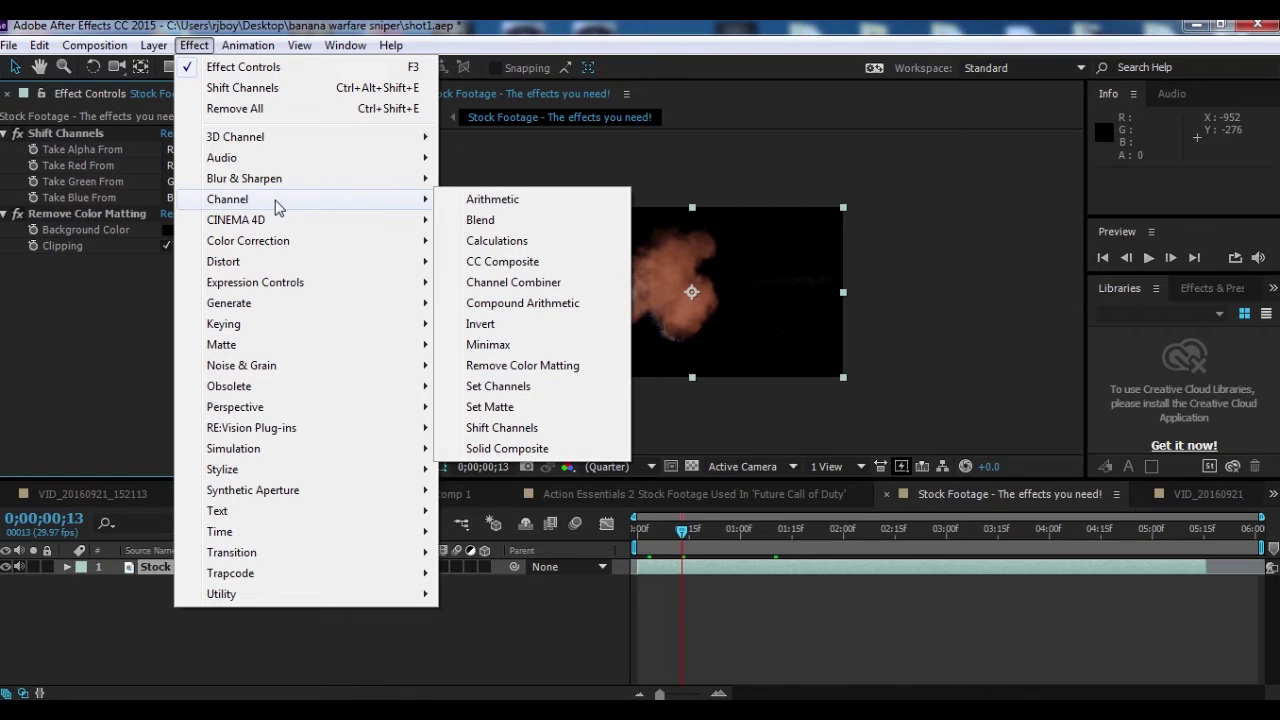
{"action": "left_click", "coordinate": [559, 370]}
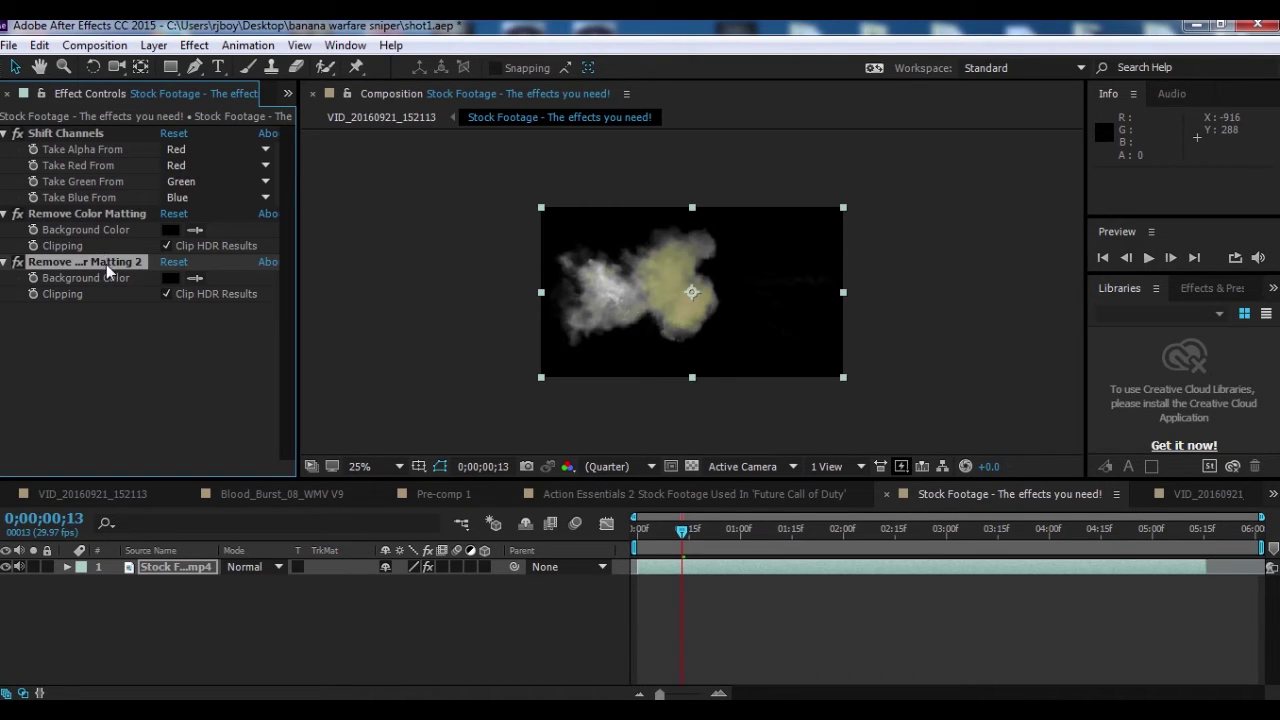
{"action": "key", "text": "Delete"}
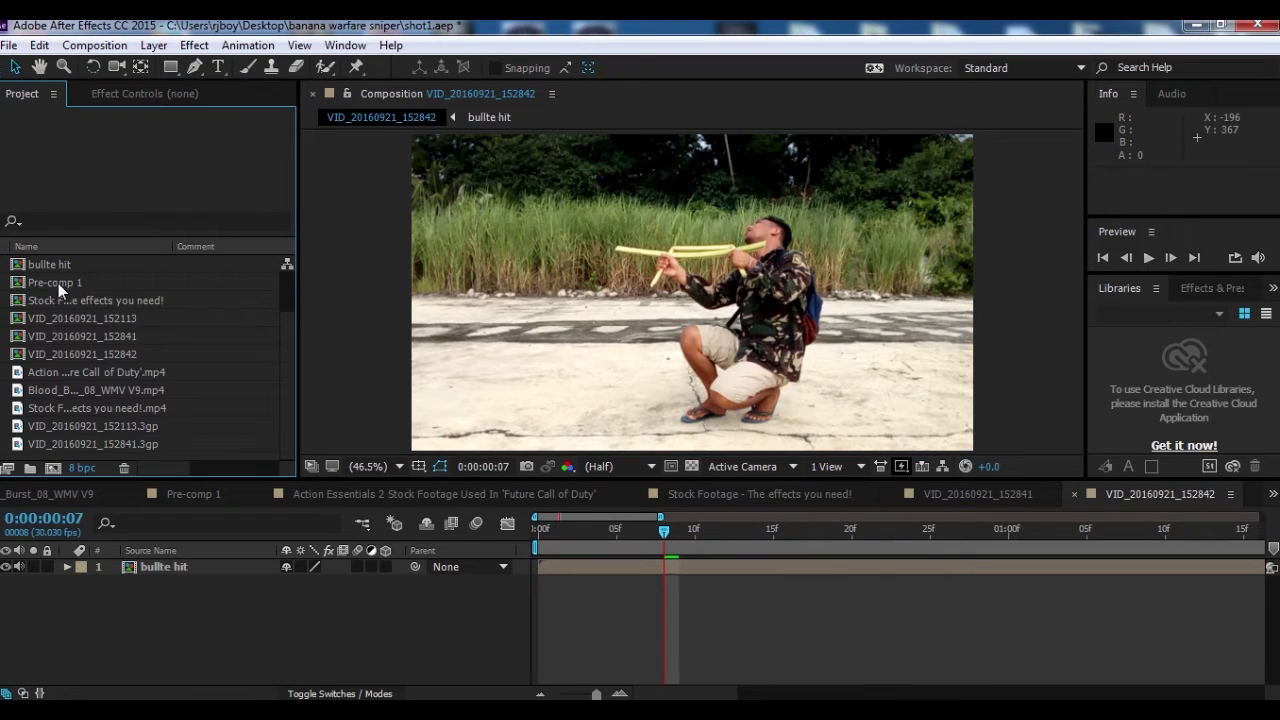
{"action": "left_click", "coordinate": [59, 299]}
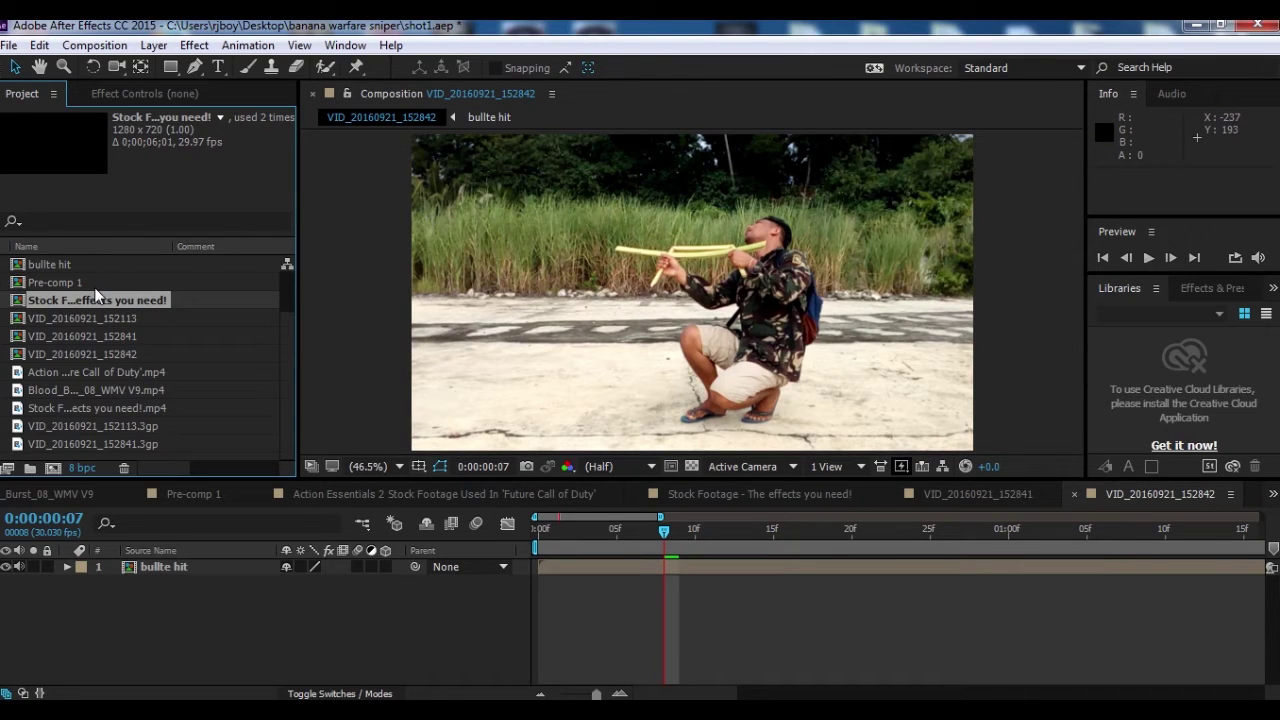
- Add the smoke footage to the VID_20160921_152842 comp above bullte hit, starting around frame 5
{"action": "left_click_drag", "start_coordinate": [54, 300], "coordinate": [702, 343]}
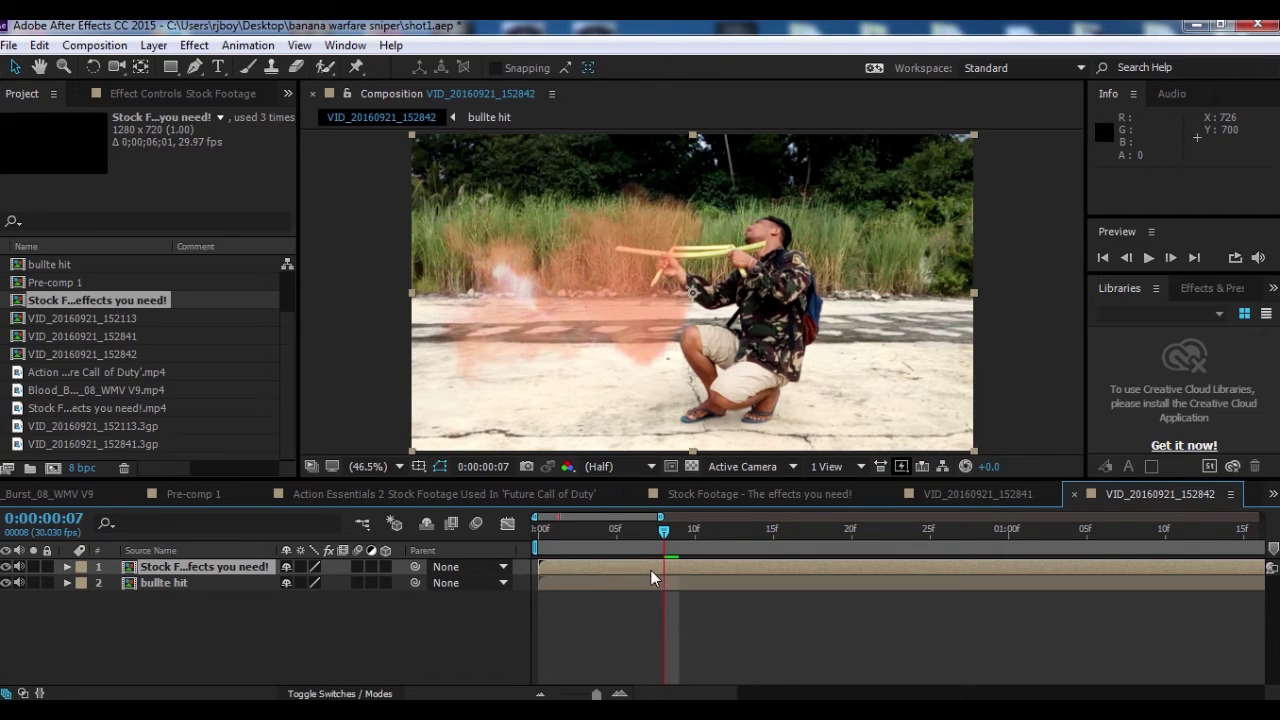
{"action": "mouse_move", "coordinate": [663, 519]}
{"action": "left_mouse_down"}
{"action": "mouse_move", "coordinate": [1088, 519]}
{"action": "mouse_move", "coordinate": [1050, 519]}
{"action": "left_mouse_up"}
{"action": "left_click_drag", "start_coordinate": [578, 566], "coordinate": [604, 569]}
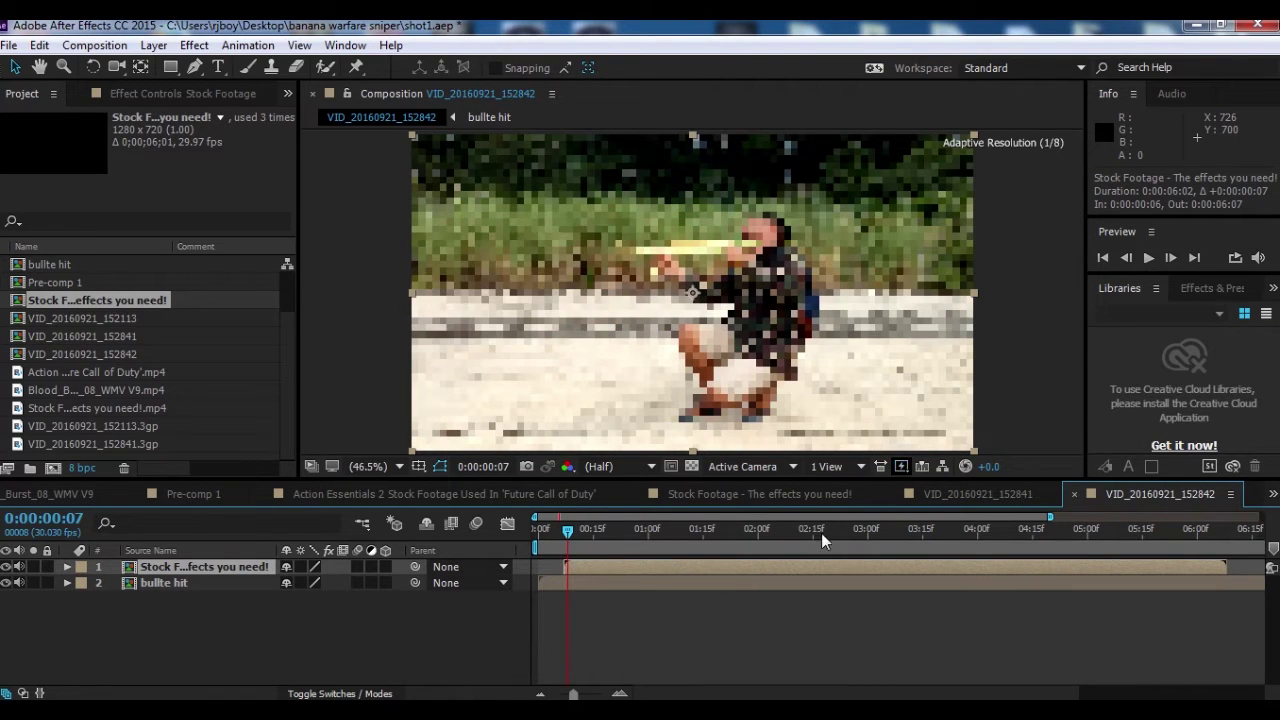
{"action": "left_click_drag", "start_coordinate": [1052, 516], "coordinate": [709, 516]}
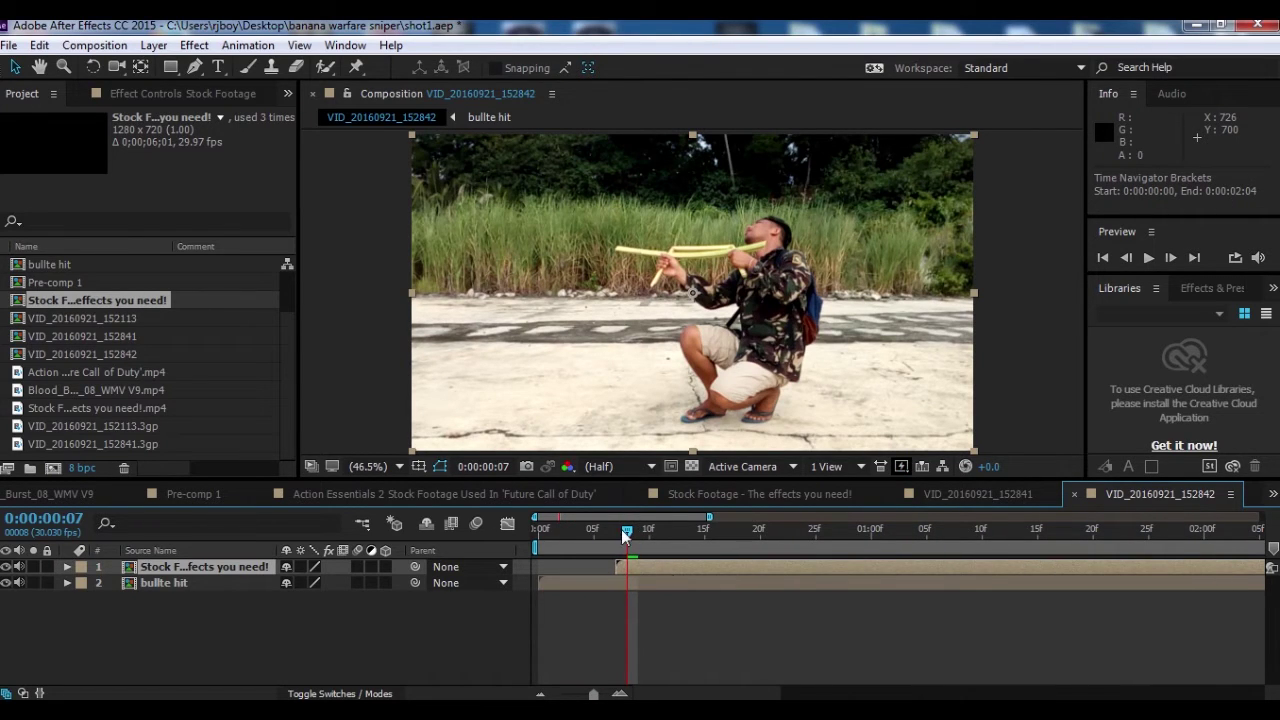
{"action": "left_click_drag", "start_coordinate": [661, 565], "coordinate": [650, 565]}
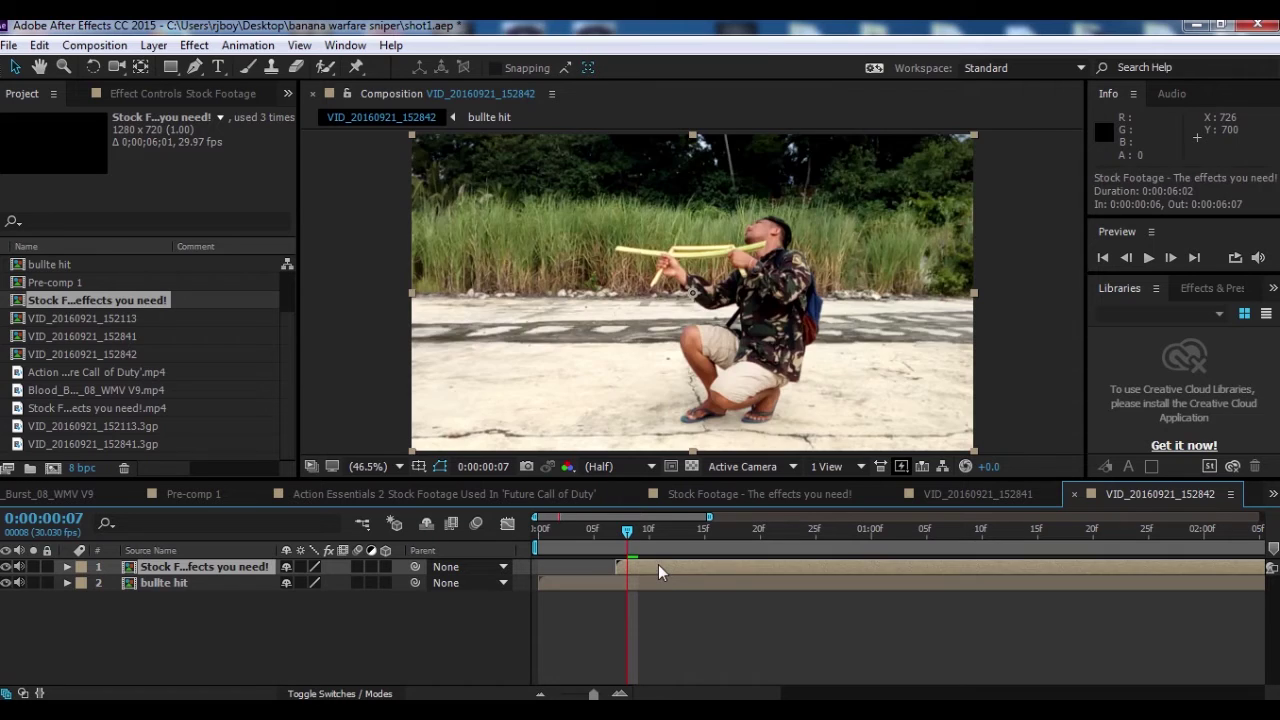
- Scale the smoke down and move it beside the man's head
{"action": "left_click_drag", "start_coordinate": [476, 319], "coordinate": [809, 282]}
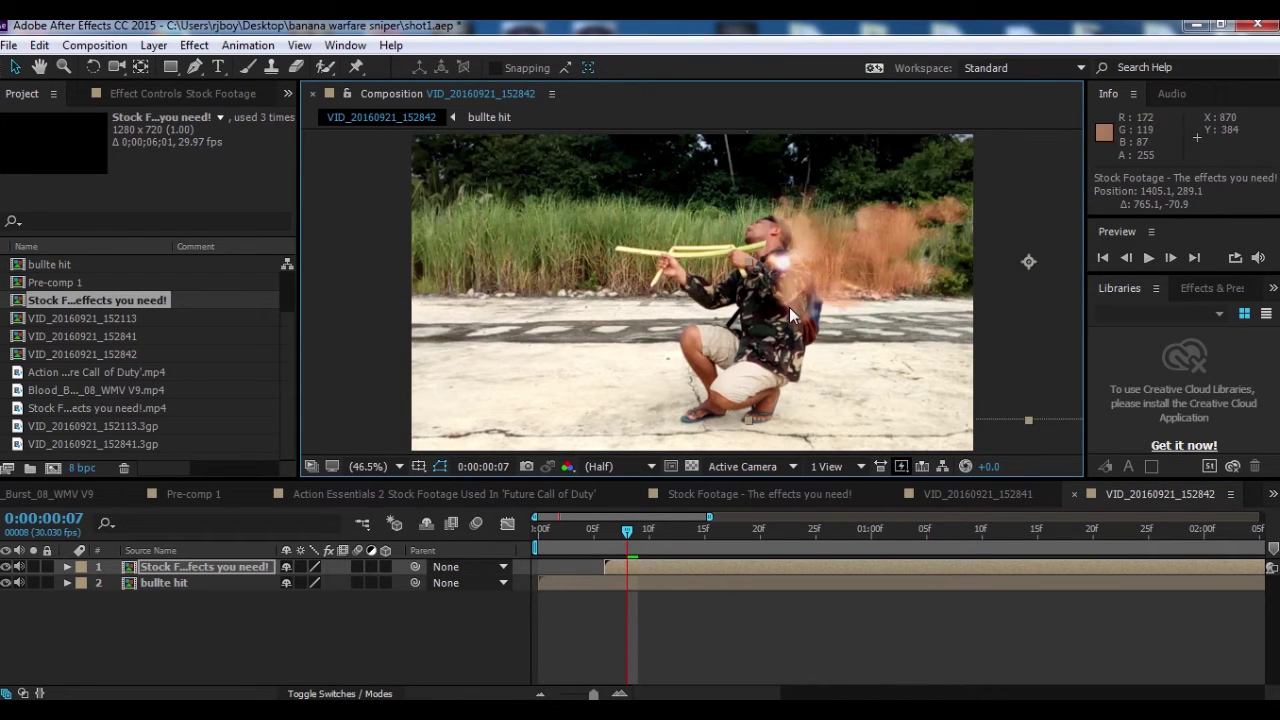
{"action": "left_click_drag", "start_coordinate": [810, 277], "coordinate": [823, 256]}
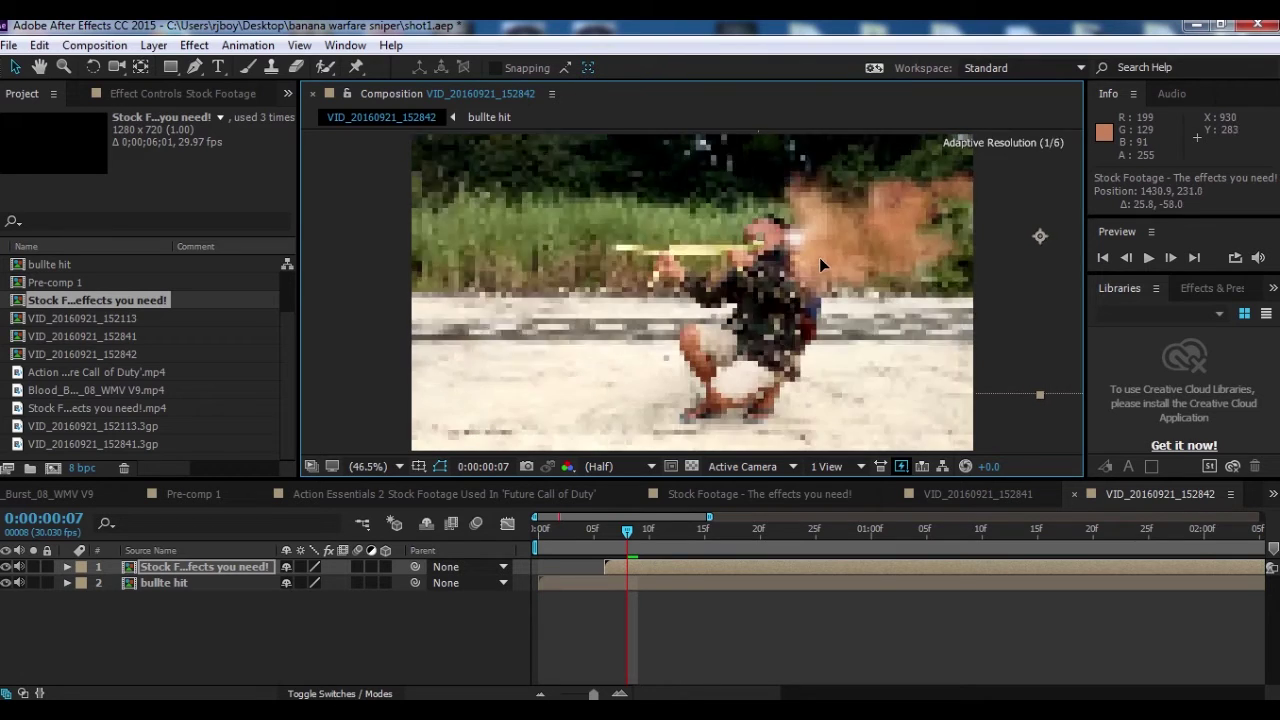
{"action": "key", "text": "comma"}
{"action": "key", "text": "comma"}
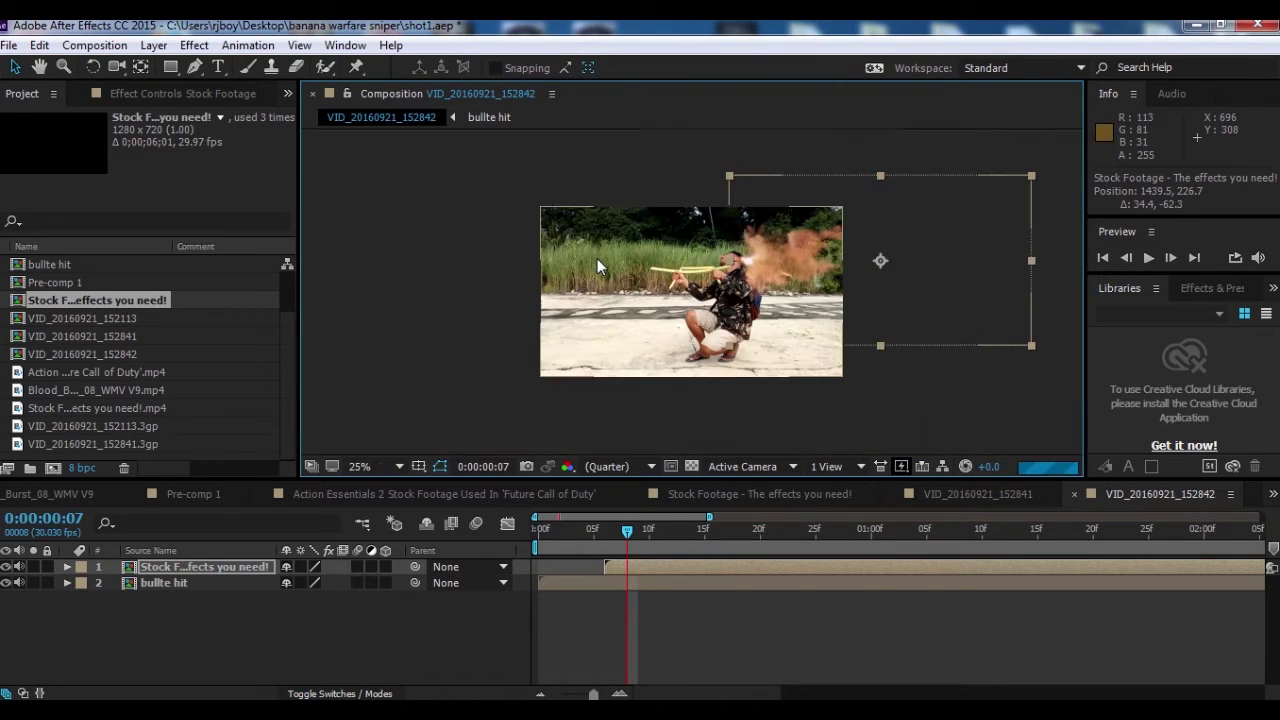
{"action": "mouse_move", "coordinate": [1031, 343]}
{"action": "left_mouse_down"}
{"action": "mouse_move", "coordinate": [985, 326]}
{"action": "mouse_move", "coordinate": [982, 311]}
{"action": "left_mouse_up"}
{"action": "key", "text": "period"}
{"action": "key", "text": "period"}
{"action": "key", "text": "period"}
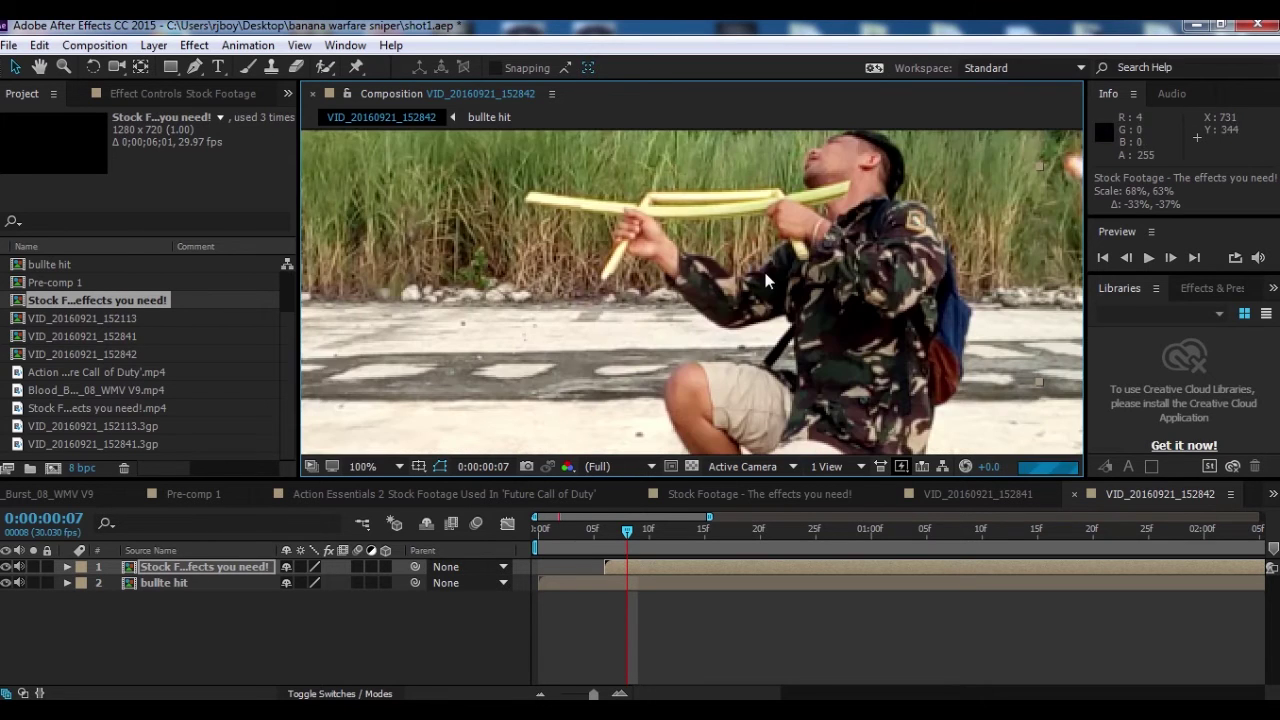
{"action": "key", "text": "comma"}
{"action": "left_click_drag", "start_coordinate": [913, 250], "coordinate": [834, 228]}
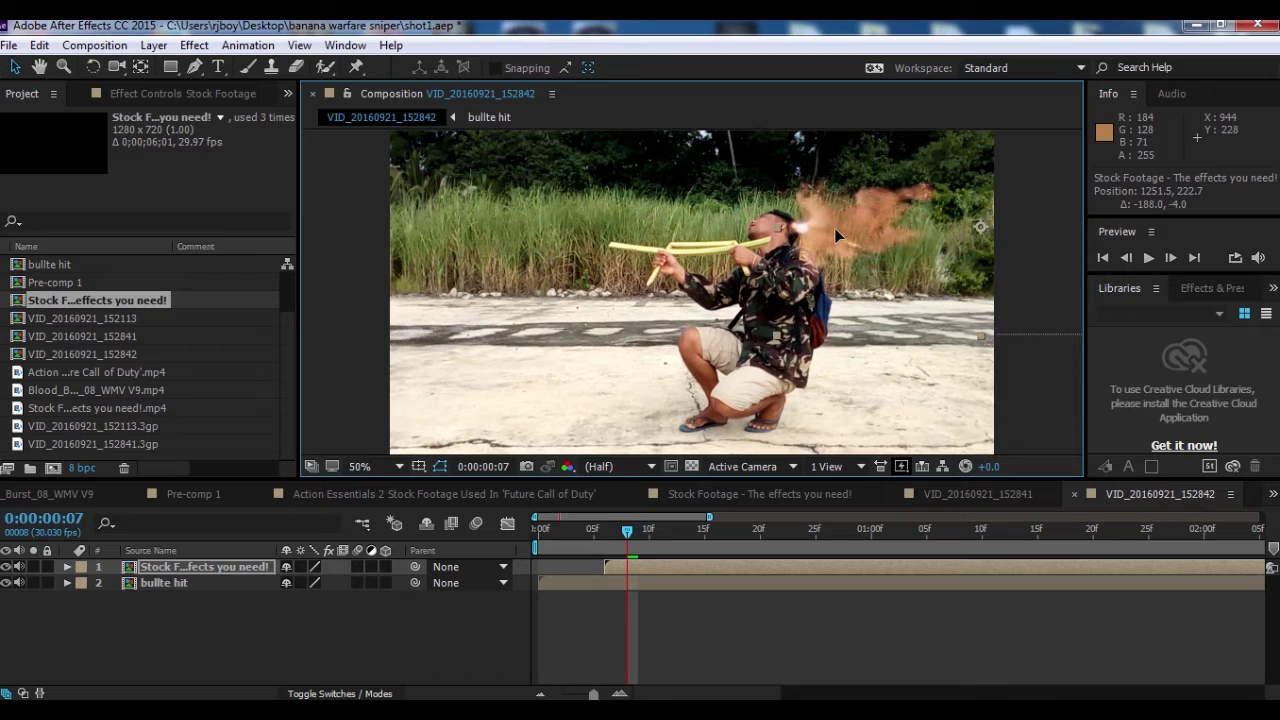
{"action": "left_click", "coordinate": [626, 540]}
{"action": "mouse_move", "coordinate": [626, 540]}
{"action": "left_mouse_down"}
{"action": "mouse_move", "coordinate": [593, 528]}
{"action": "mouse_move", "coordinate": [604, 528]}
{"action": "left_mouse_up"}
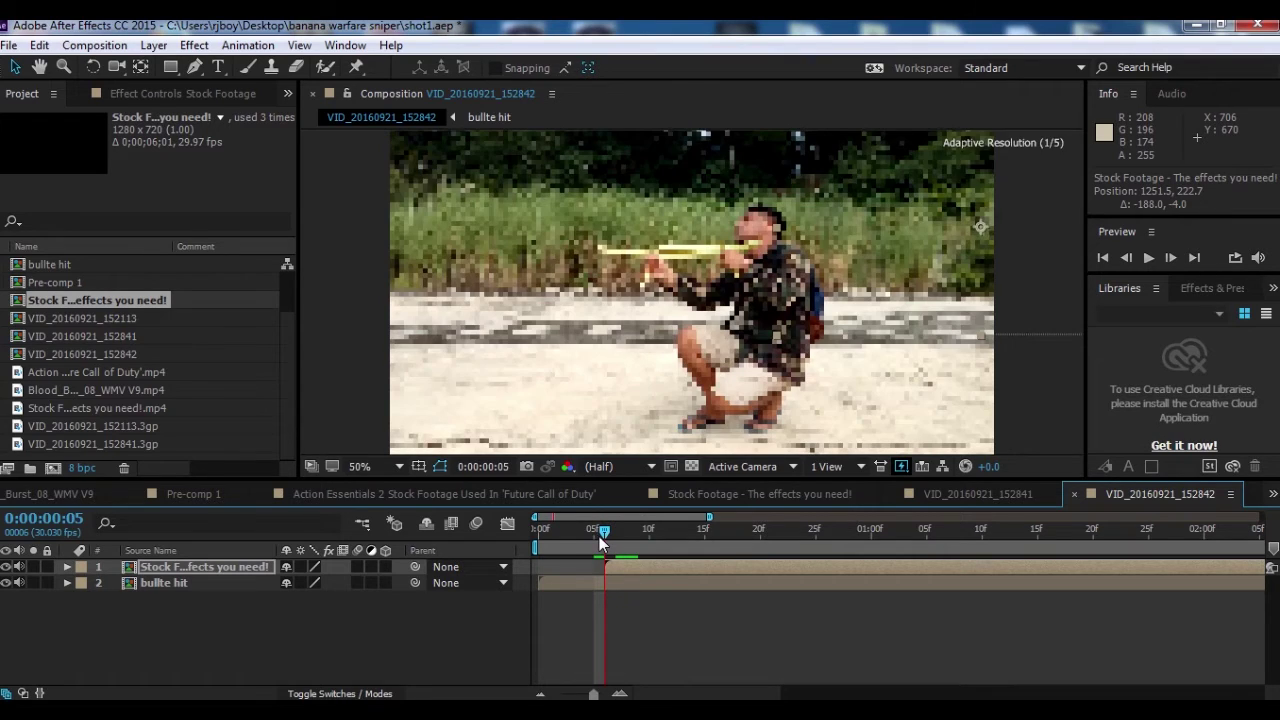
- Start the smoke layer one frame earlier and preview the nearby frames
{"action": "left_click_drag", "start_coordinate": [603, 528], "coordinate": [613, 530]}
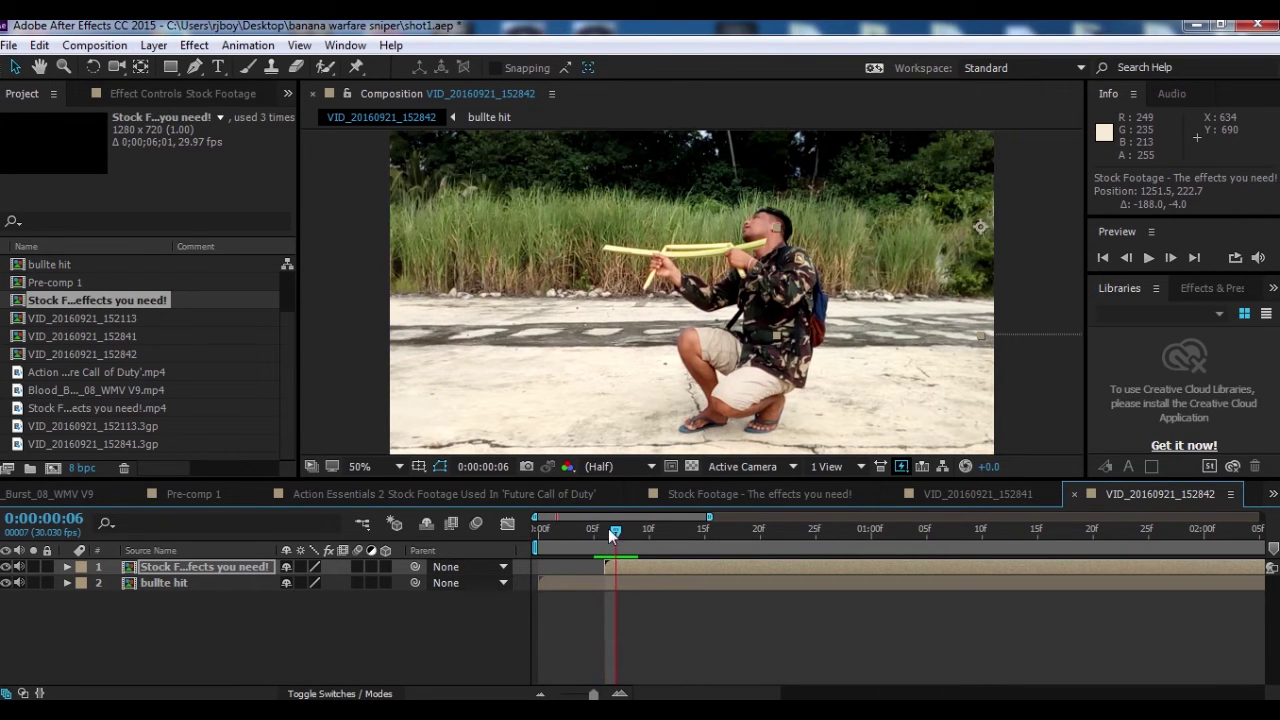
{"action": "left_click", "coordinate": [687, 568]}
{"action": "left_click_drag", "start_coordinate": [685, 567], "coordinate": [683, 566]}
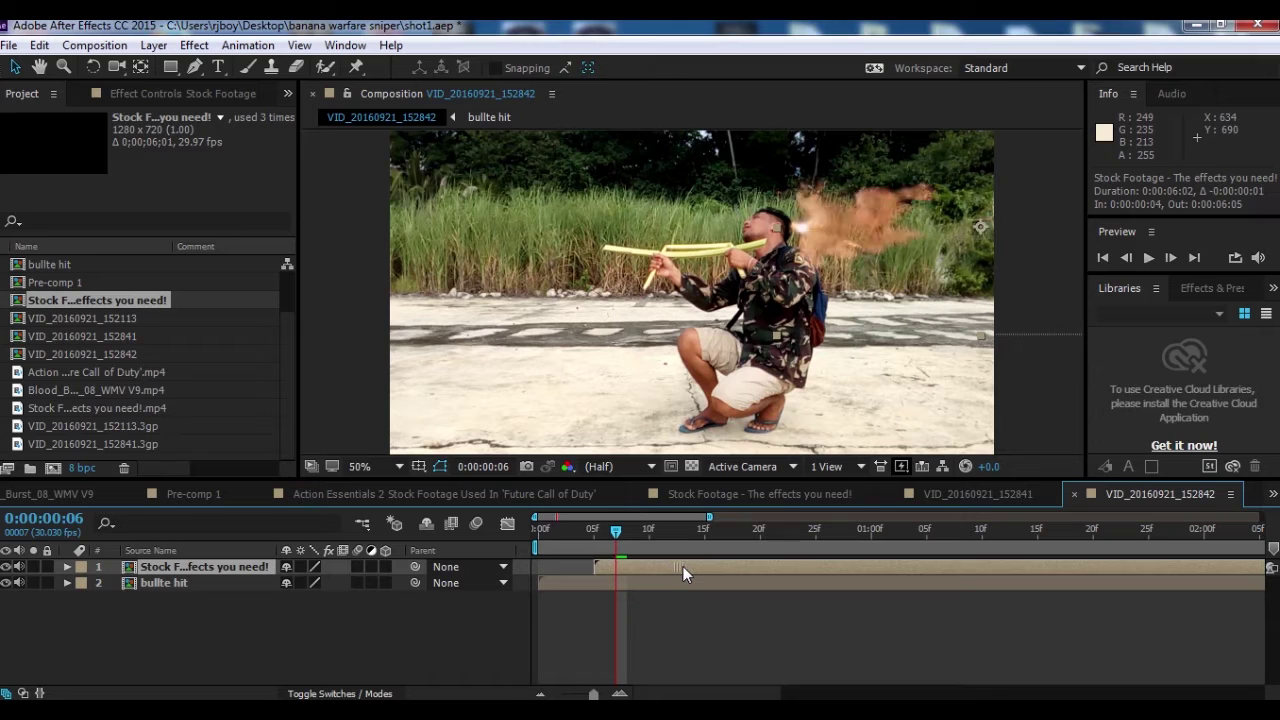
{"action": "mouse_move", "coordinate": [616, 530]}
{"action": "left_mouse_down"}
{"action": "mouse_move", "coordinate": [590, 533]}
{"action": "mouse_move", "coordinate": [603, 537]}
{"action": "left_mouse_up"}
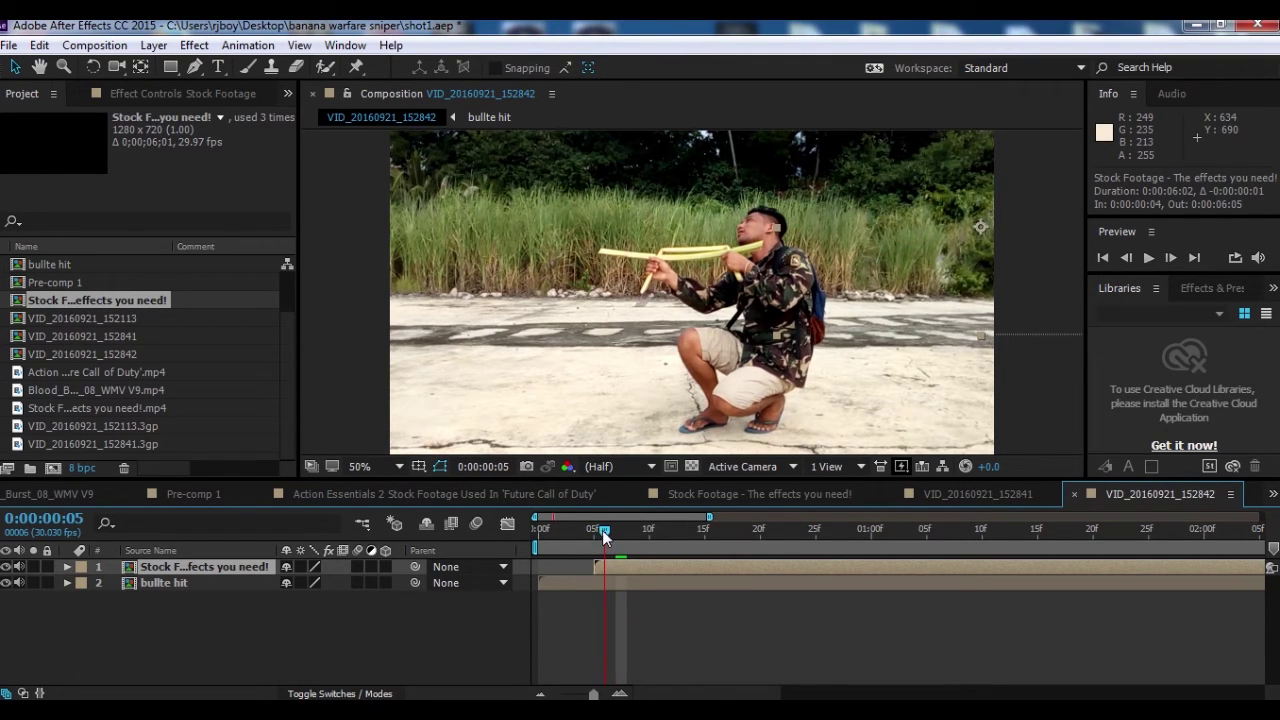
{"action": "left_click_drag", "start_coordinate": [603, 537], "coordinate": [643, 566]}
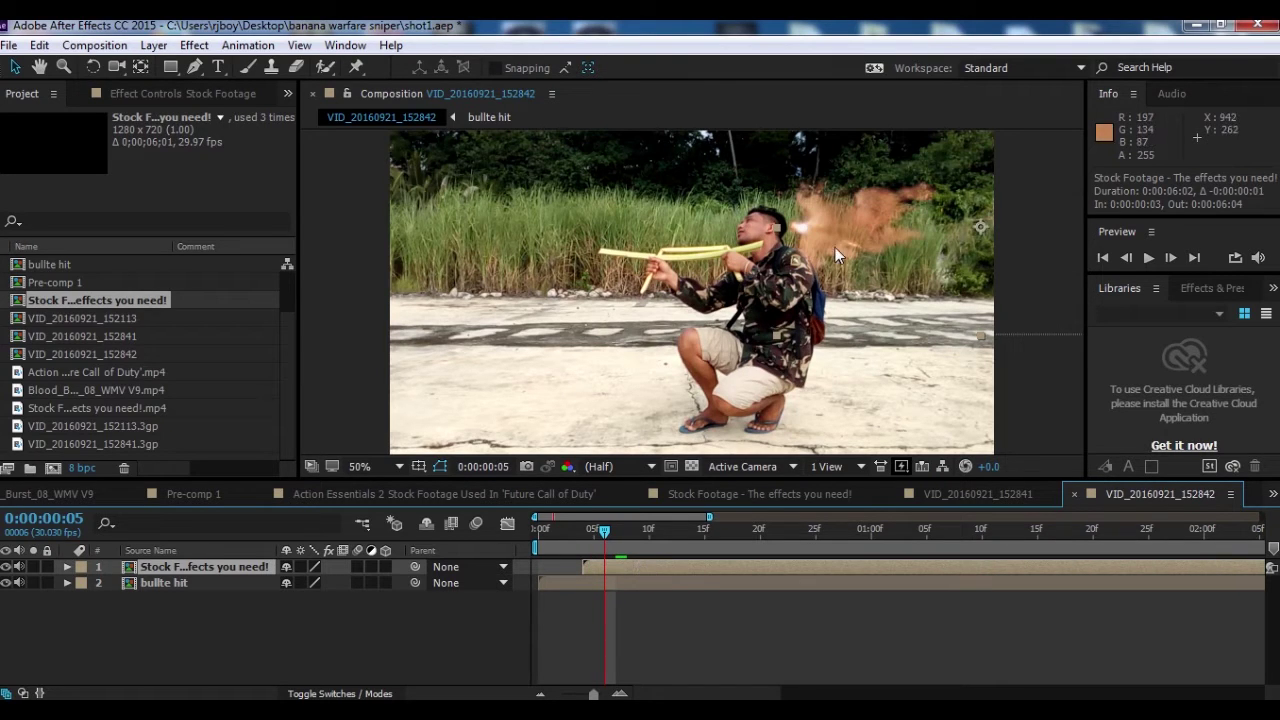
- Check the hit at frames 3 and 5, then view the Blood_Burst_08_WMV V9 and Pre-comp 1 compositions
{"action": "left_click", "coordinate": [708, 631]}
{"action": "mouse_move", "coordinate": [586, 520]}
{"action": "left_mouse_down"}
{"action": "mouse_move", "coordinate": [587, 533]}
{"action": "mouse_move", "coordinate": [651, 558]}
{"action": "mouse_move", "coordinate": [807, 597]}
{"action": "mouse_move", "coordinate": [599, 588]}
{"action": "mouse_move", "coordinate": [779, 624]}
{"action": "mouse_move", "coordinate": [587, 597]}
{"action": "mouse_move", "coordinate": [598, 588]}
{"action": "left_mouse_up"}
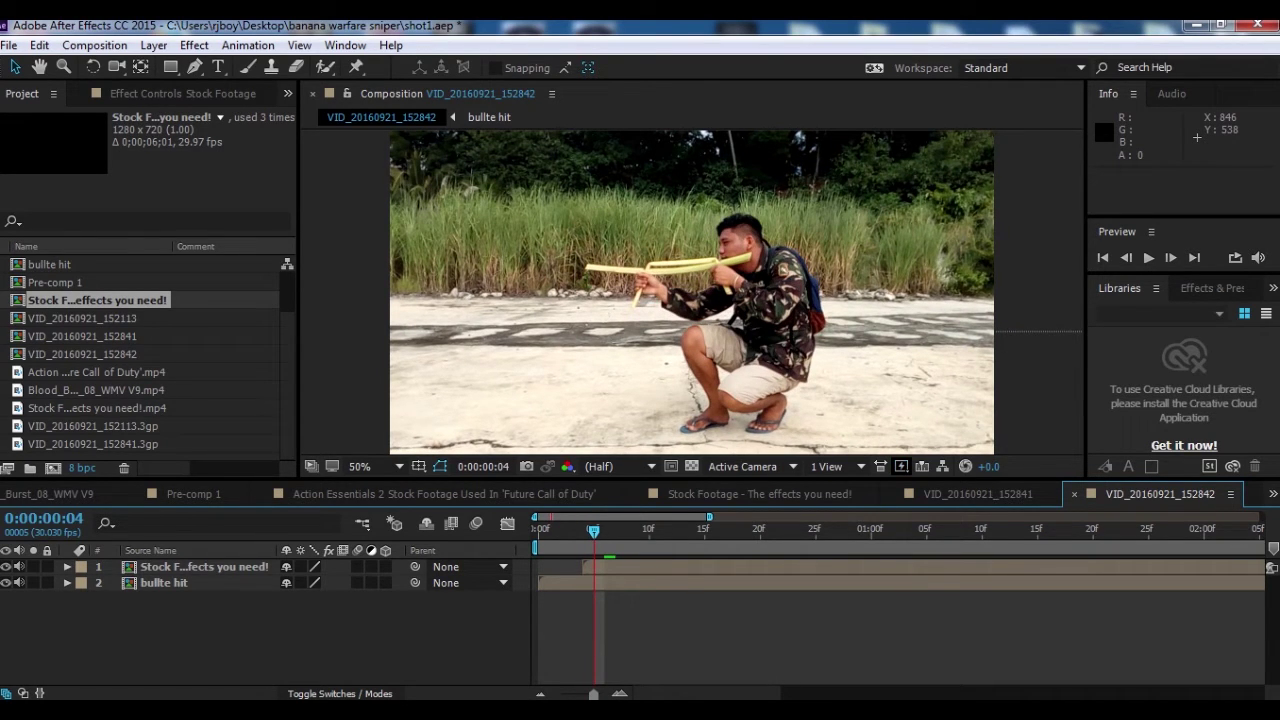
{"action": "left_click_drag", "start_coordinate": [590, 532], "coordinate": [603, 532]}
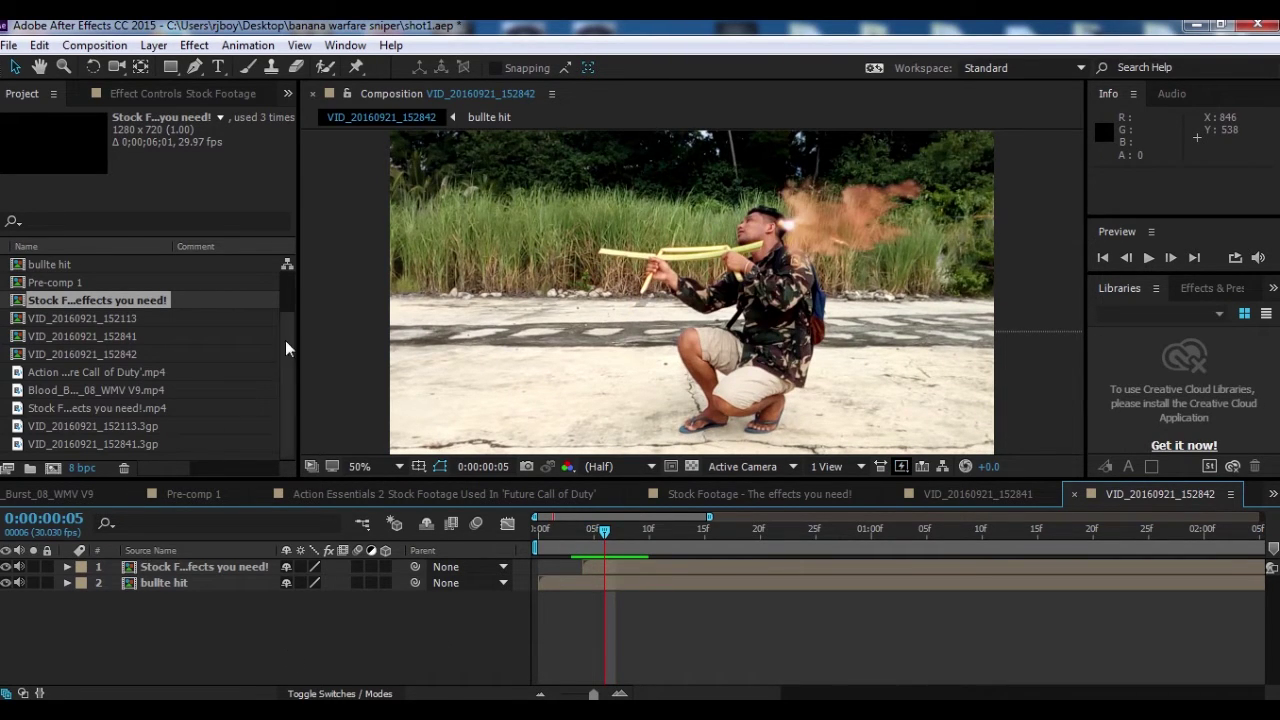
{"action": "left_click", "coordinate": [81, 494]}
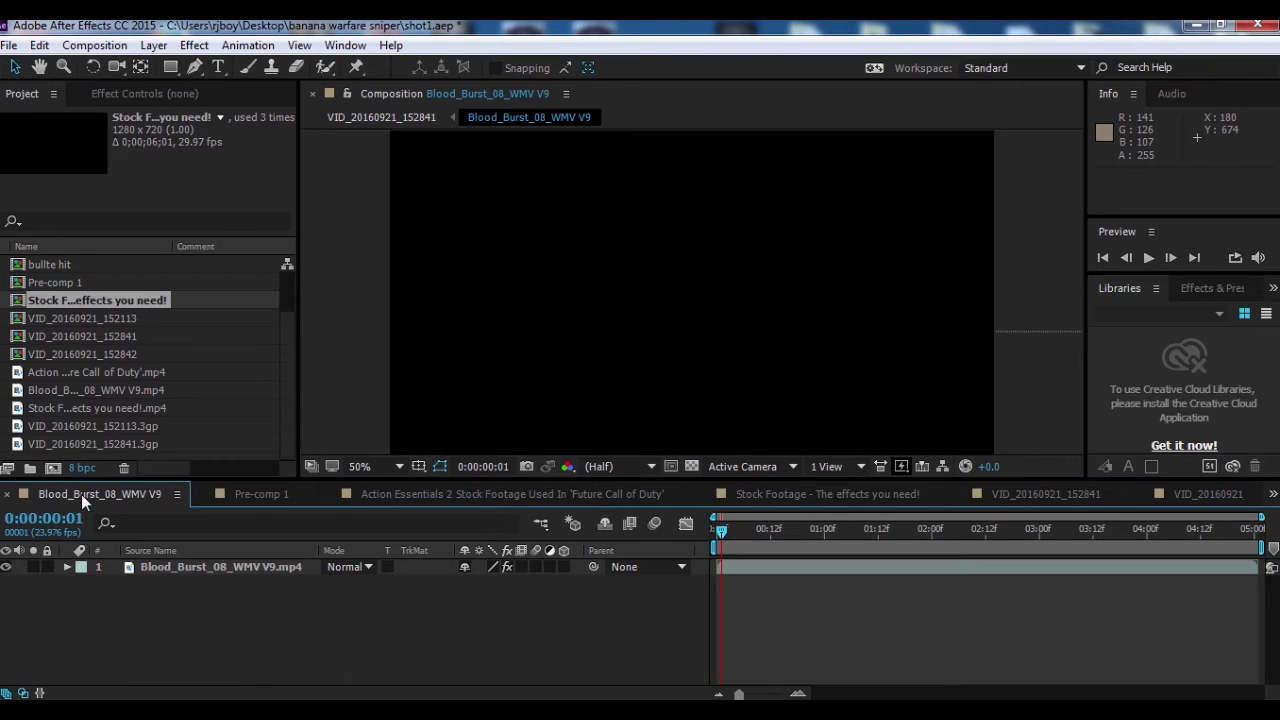
{"action": "left_click", "coordinate": [267, 489]}
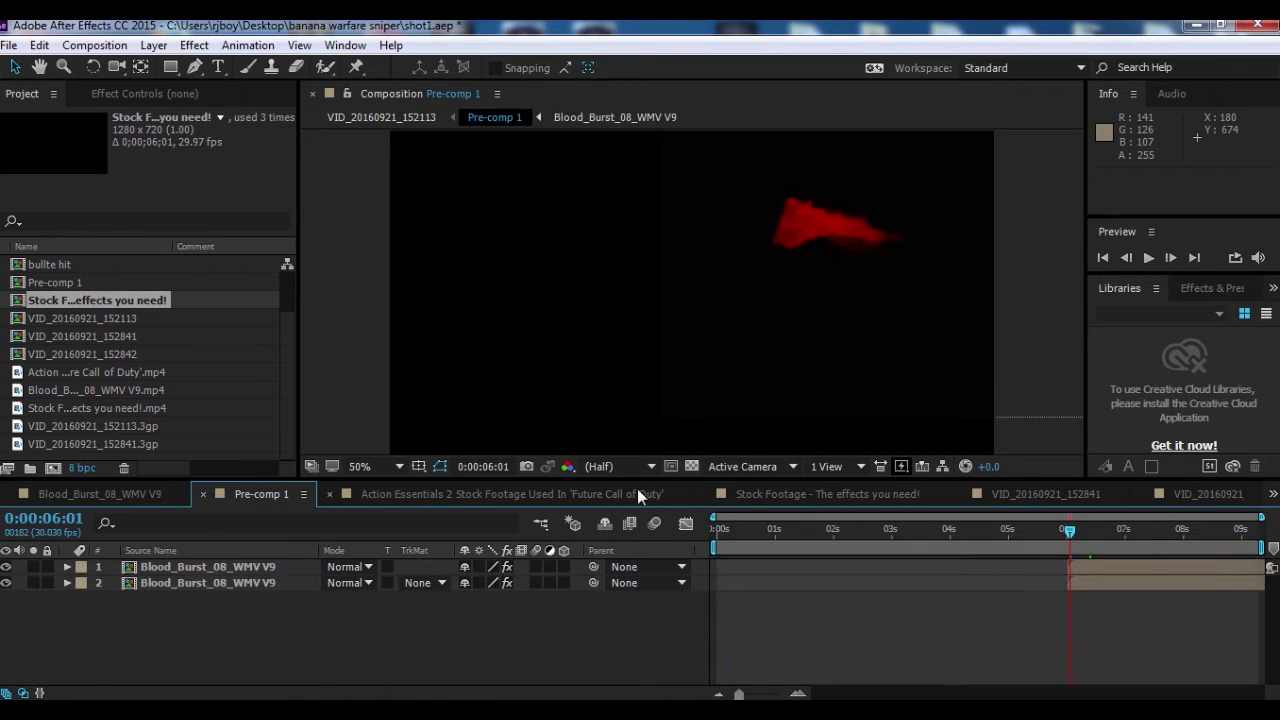
- Close the Blood_Burst_08_WMV V9, Pre-comp 1 and Action Essentials 2 composition tabs
{"action": "left_click", "coordinate": [417, 492]}
{"action": "left_click", "coordinate": [791, 491]}
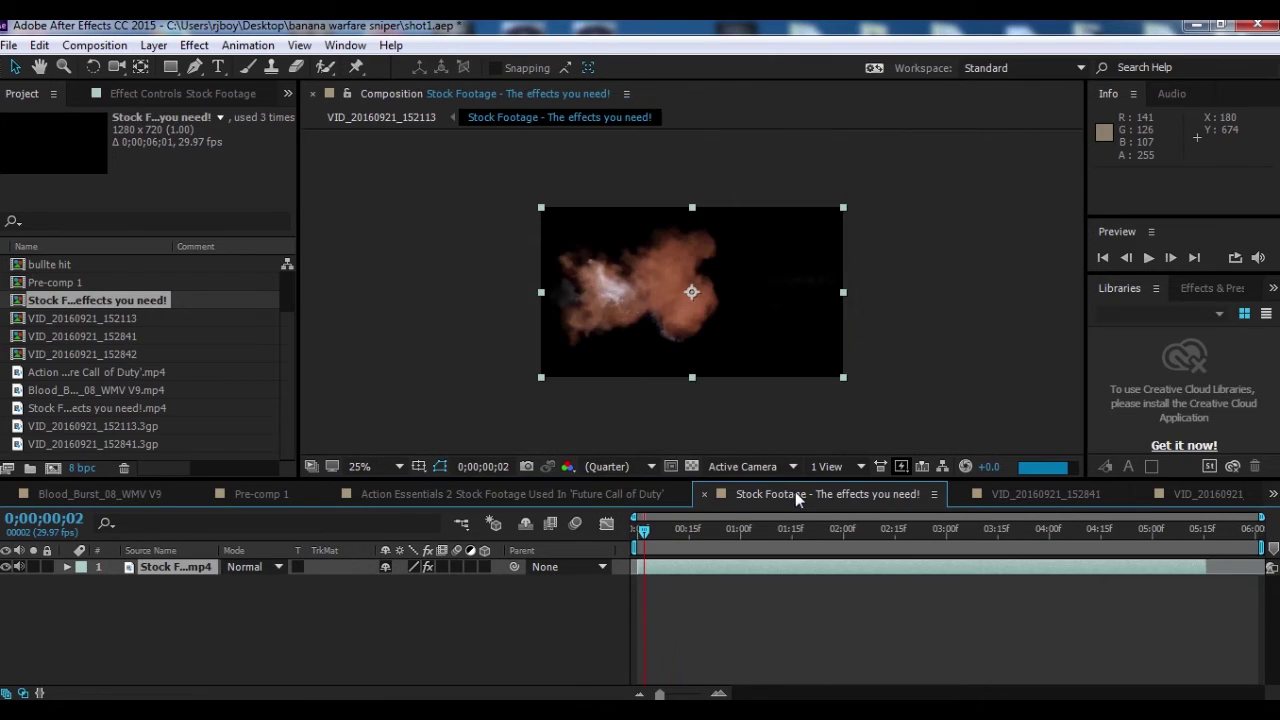
{"action": "left_click", "coordinate": [1066, 491]}
{"action": "left_click", "coordinate": [1188, 496]}
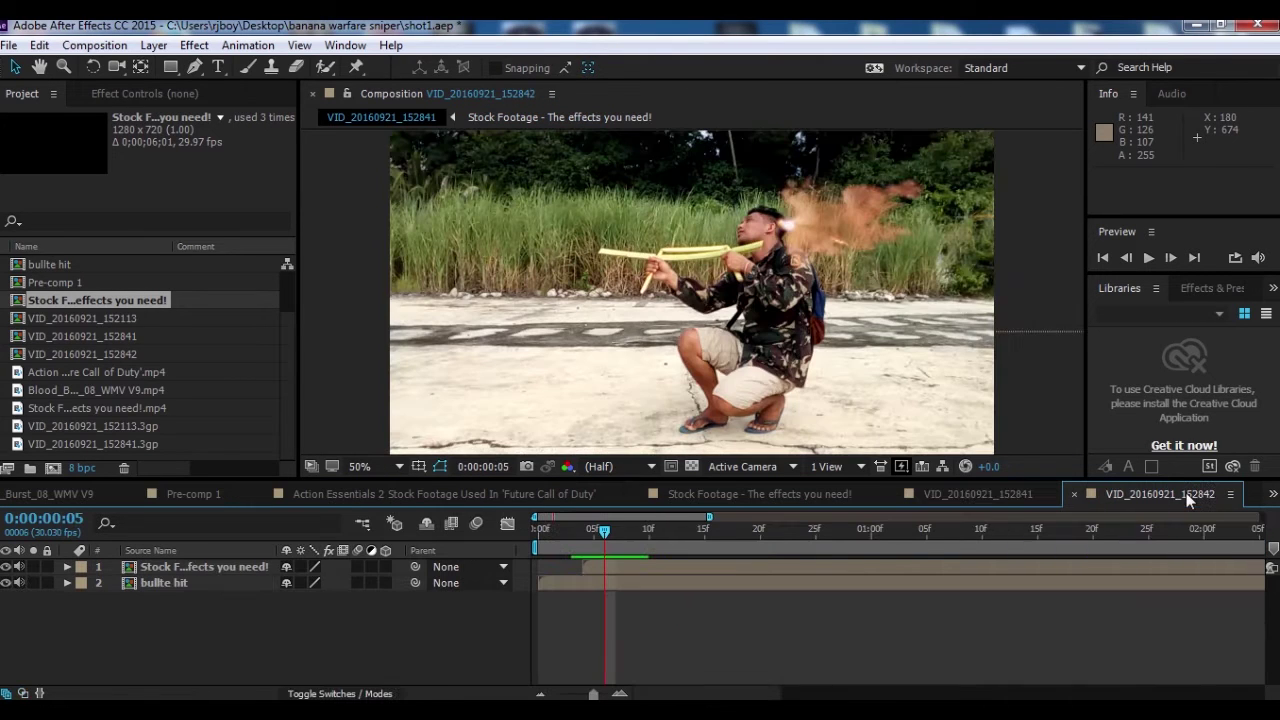
{"action": "left_click", "coordinate": [56, 494]}
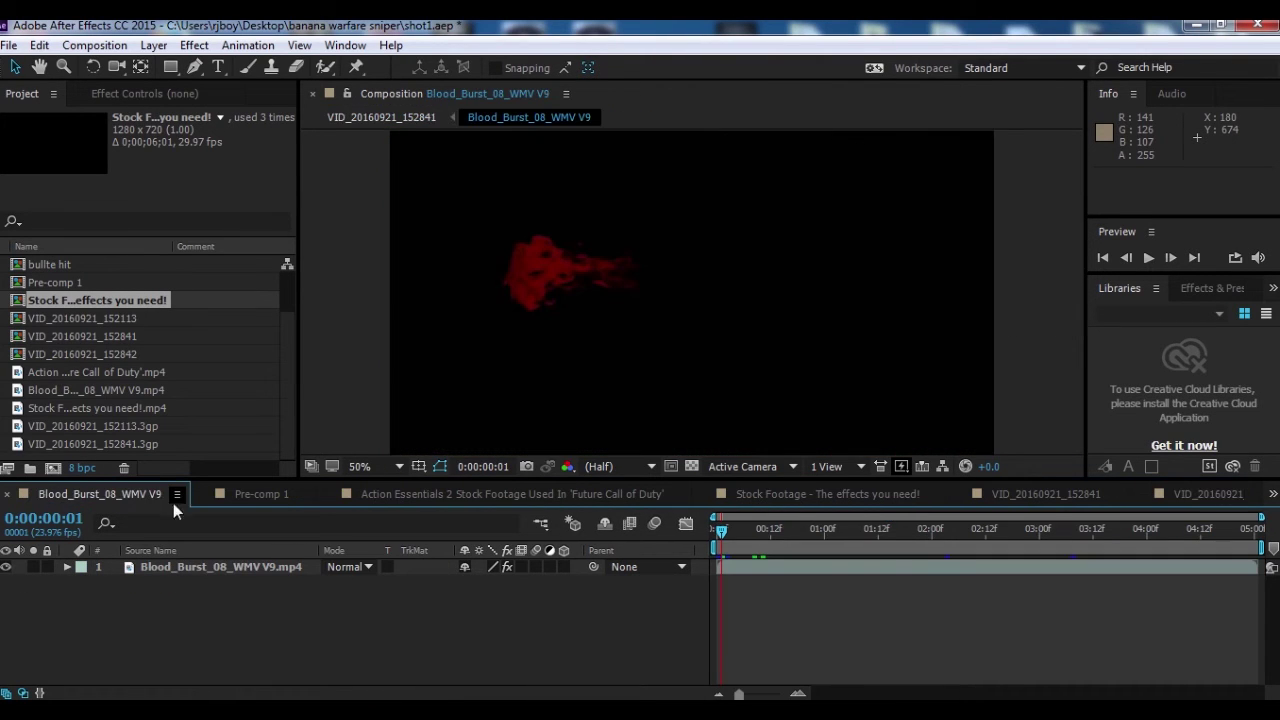
{"action": "left_click", "coordinate": [7, 494]}
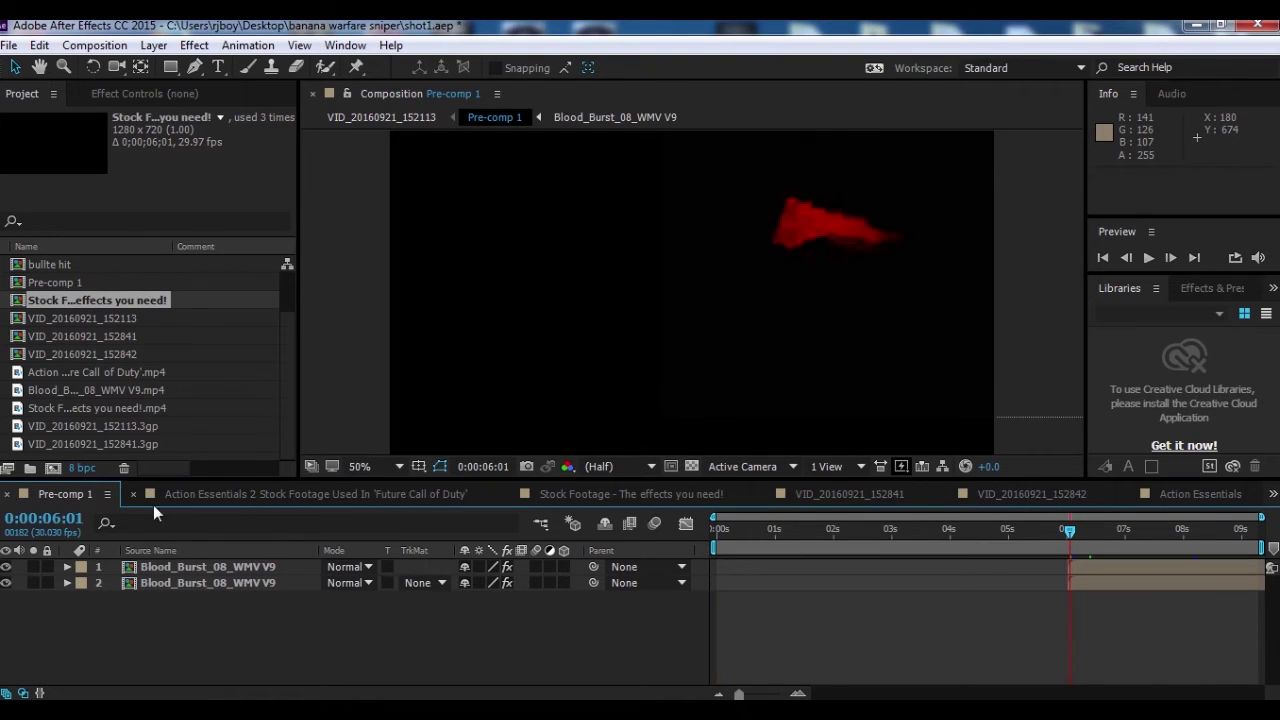
{"action": "left_click", "coordinate": [7, 494]}
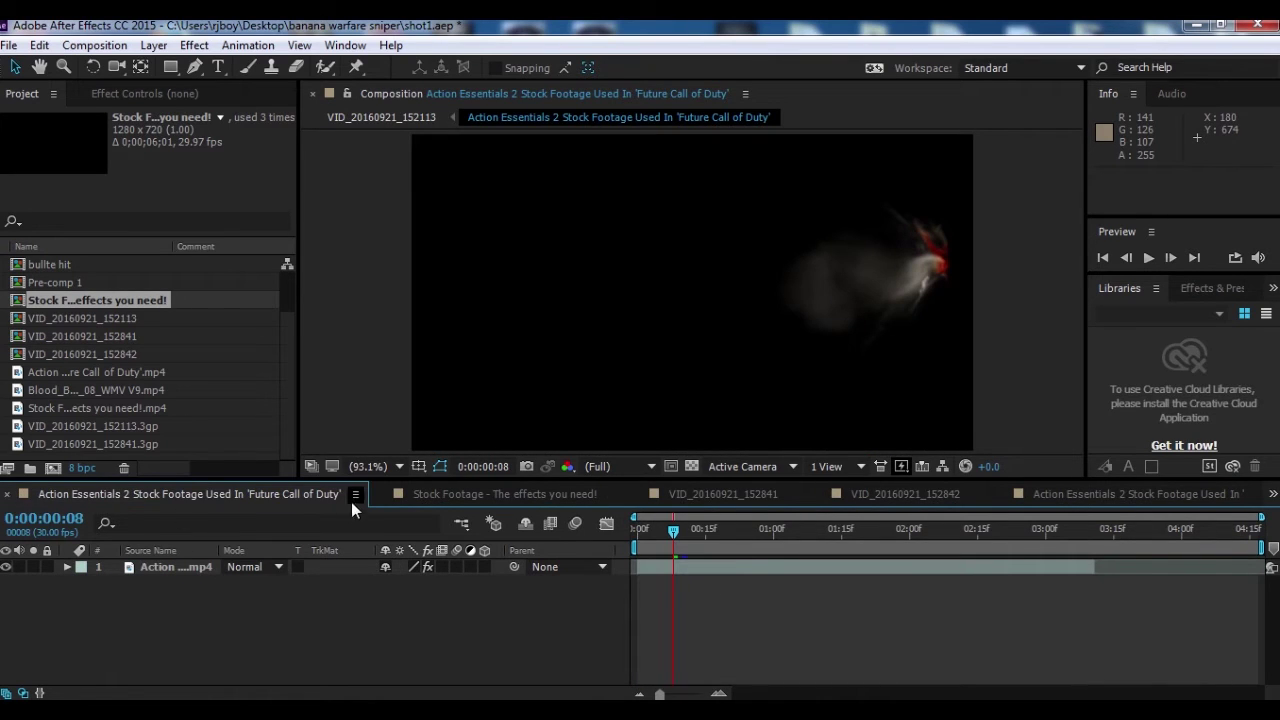
{"action": "left_click", "coordinate": [7, 494]}
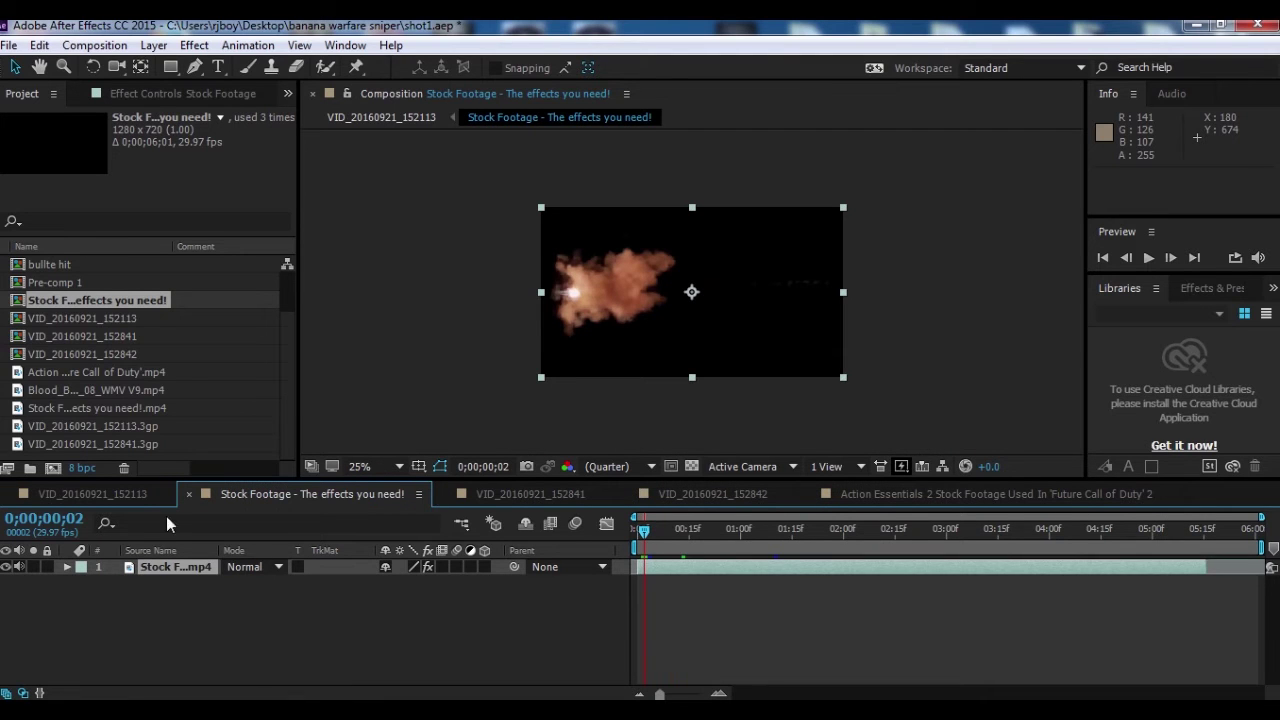
- Scrub the VID_20160921_152113 shot around 0:00:05:23, then create a new composition from the blood-burst clip
{"action": "left_click", "coordinate": [118, 496]}
{"action": "left_click_drag", "start_coordinate": [1045, 528], "coordinate": [1055, 540]}
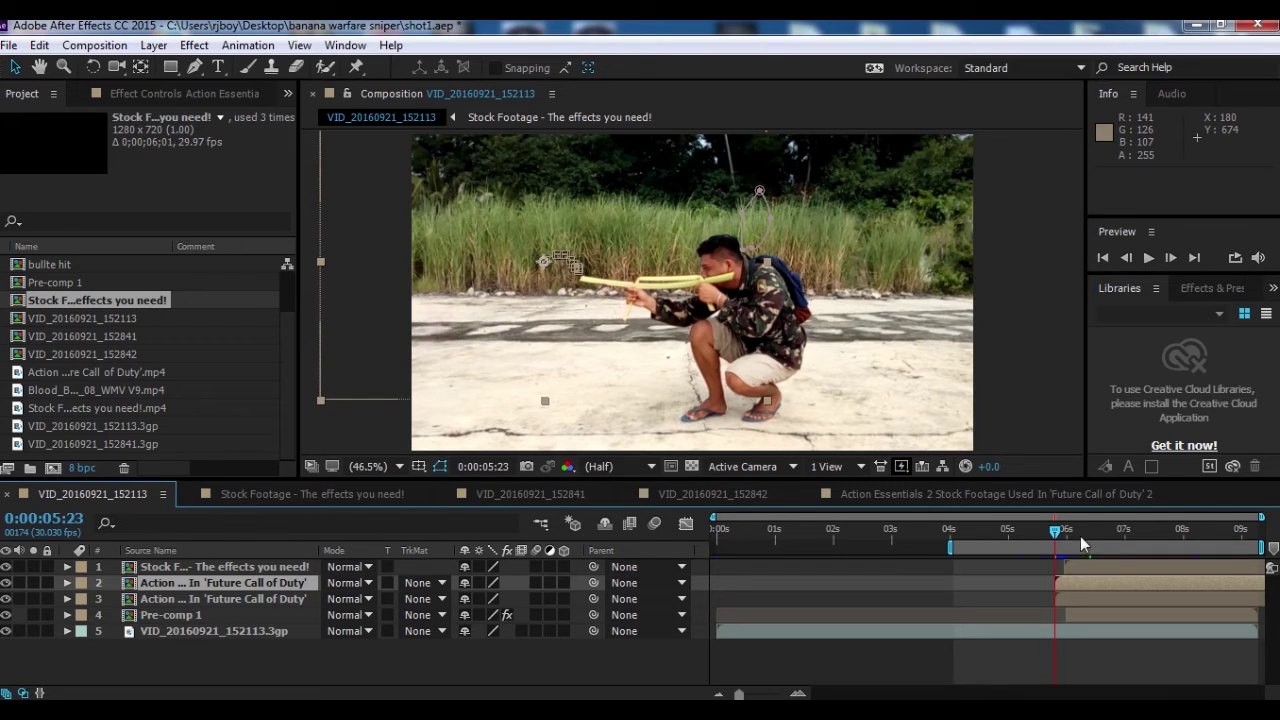
{"action": "left_click_drag", "start_coordinate": [1080, 536], "coordinate": [1070, 540]}
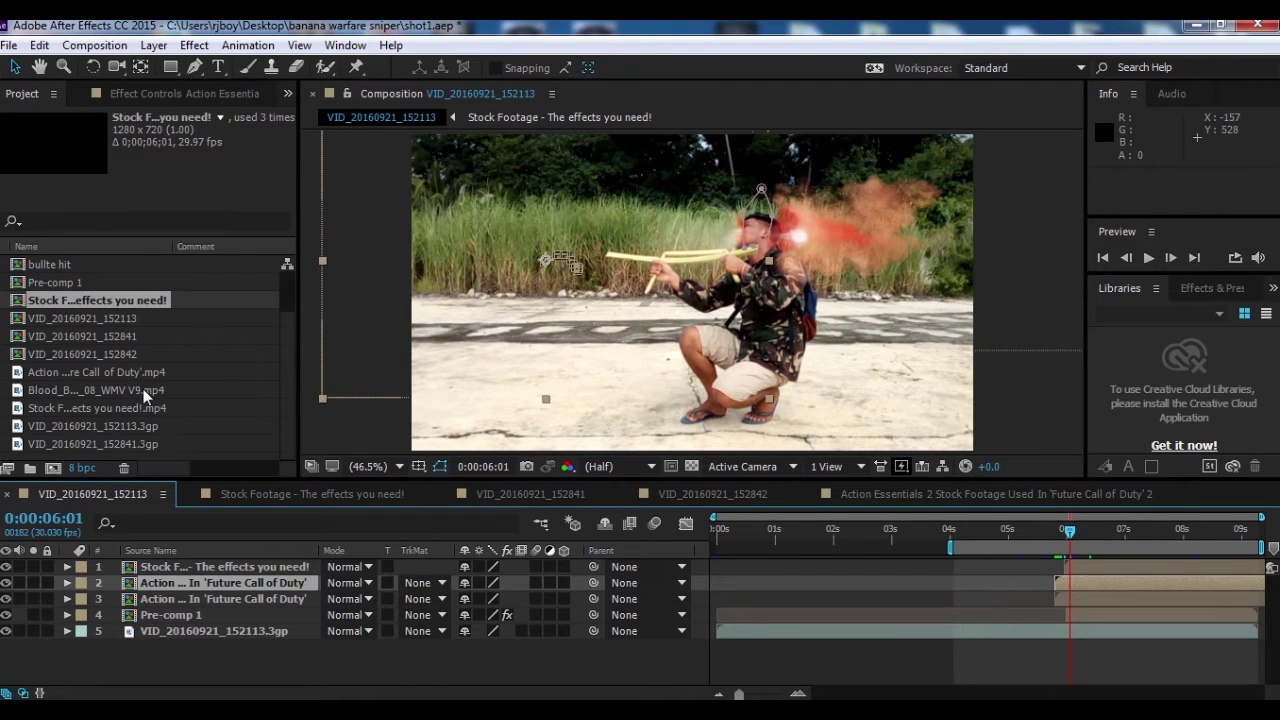
{"action": "scroll", "coordinate": [291, 328], "scroll_direction": "up", "scroll_amount": 1}
{"action": "scroll", "coordinate": [293, 325], "scroll_direction": "down", "scroll_amount": 1}
{"action": "scroll", "coordinate": [282, 291], "scroll_direction": "up", "scroll_amount": 1}
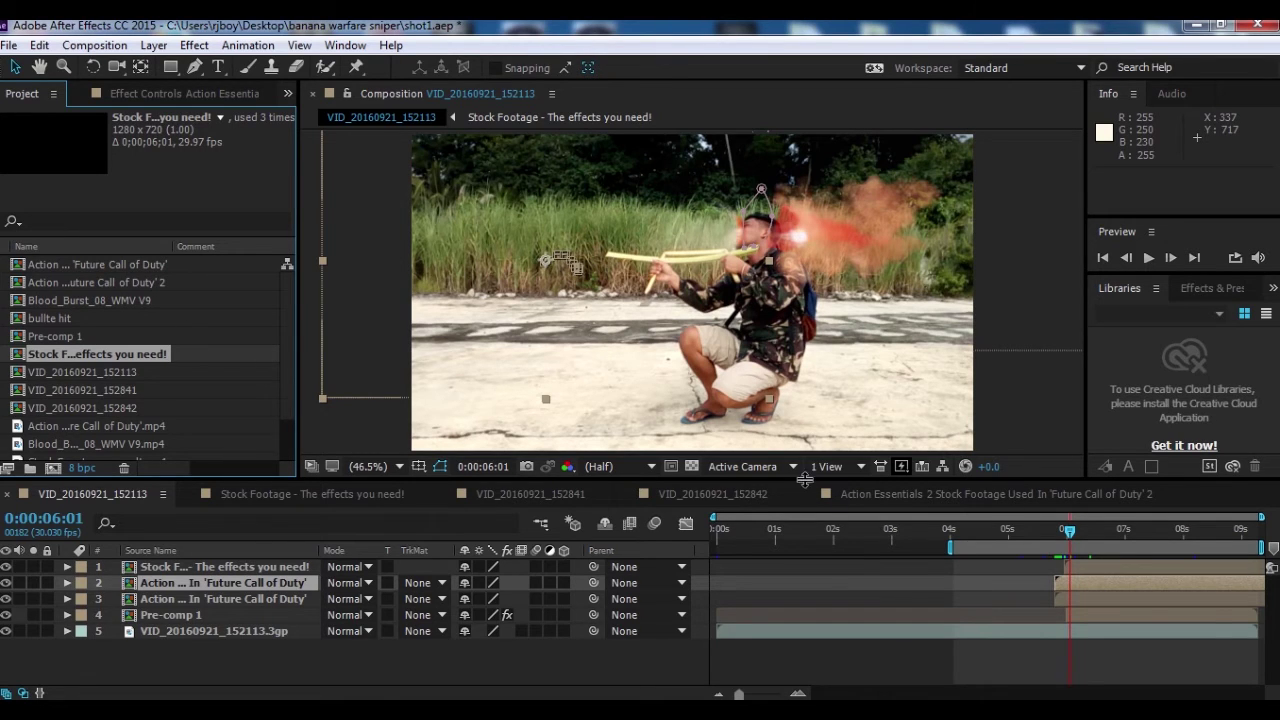
{"action": "left_click", "coordinate": [721, 491]}
{"action": "mouse_move", "coordinate": [64, 392]}
{"action": "left_mouse_down"}
{"action": "mouse_move", "coordinate": [70, 470]}
{"action": "mouse_move", "coordinate": [52, 468]}
{"action": "left_mouse_up"}
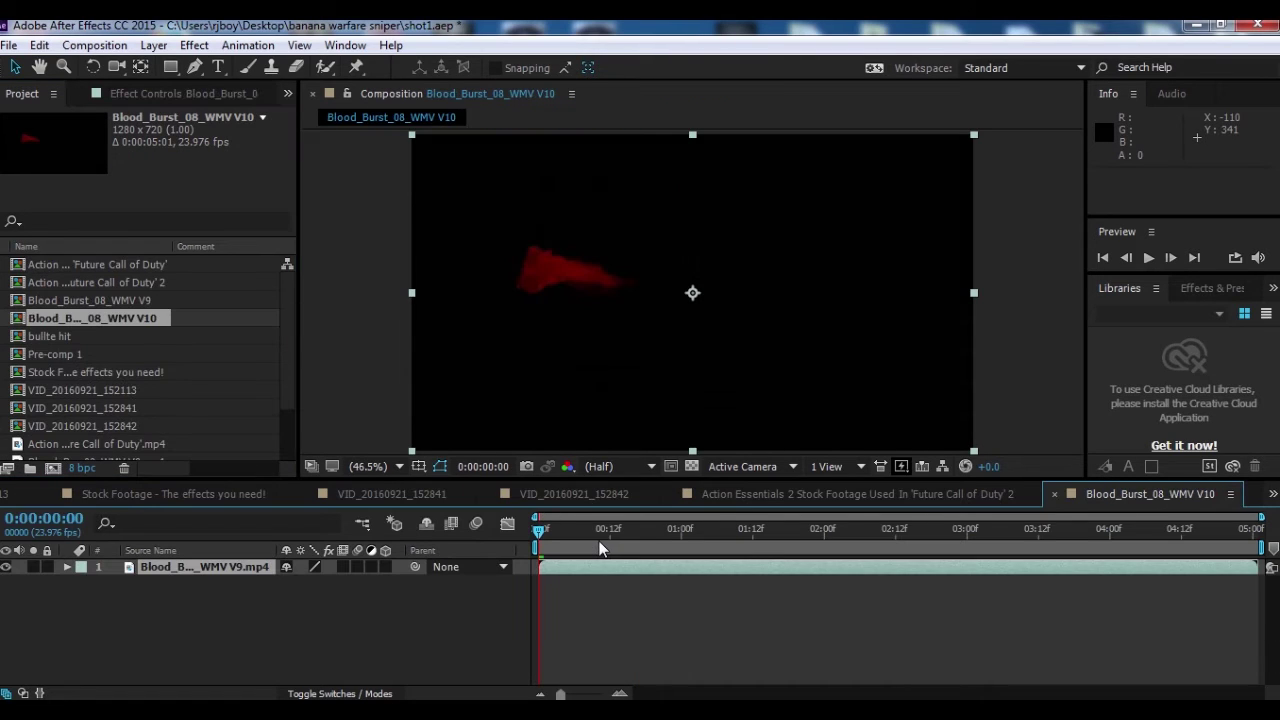
- Scrub through the blood-burst clip to preview its first frames of splatter
{"action": "left_click_drag", "start_coordinate": [540, 530], "coordinate": [557, 548]}
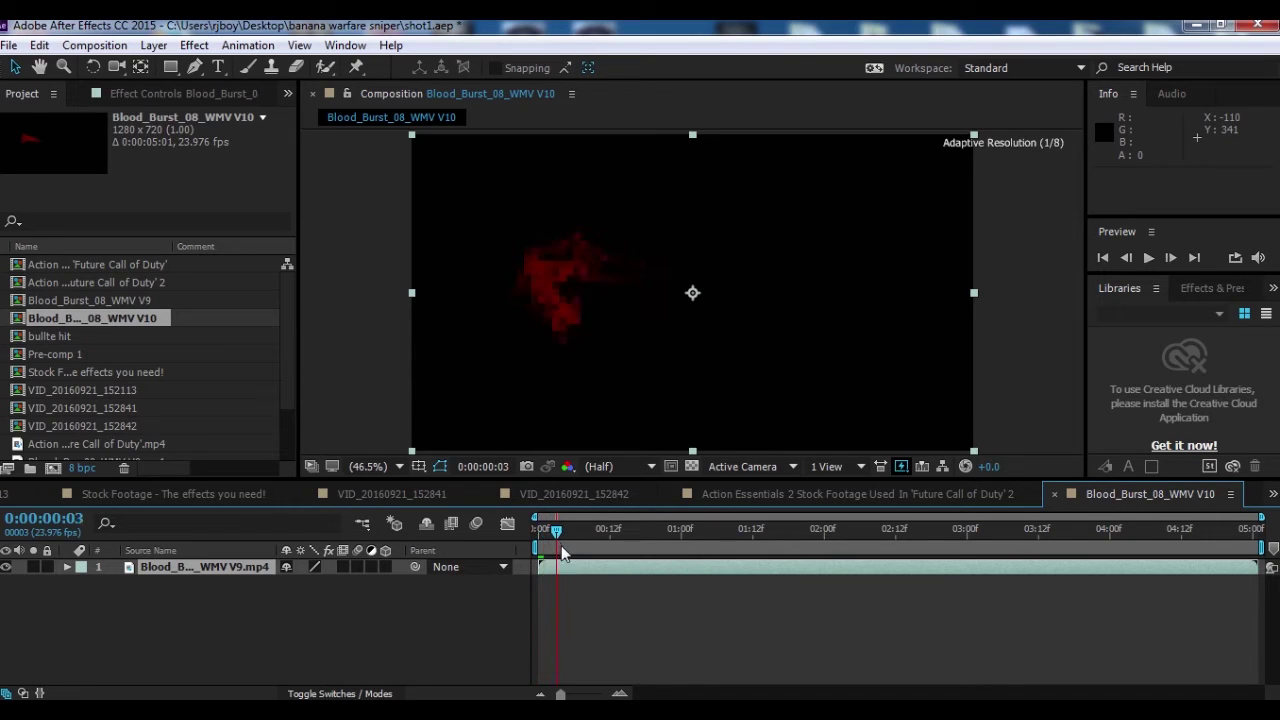
{"action": "left_click_drag", "start_coordinate": [557, 548], "coordinate": [540, 548]}
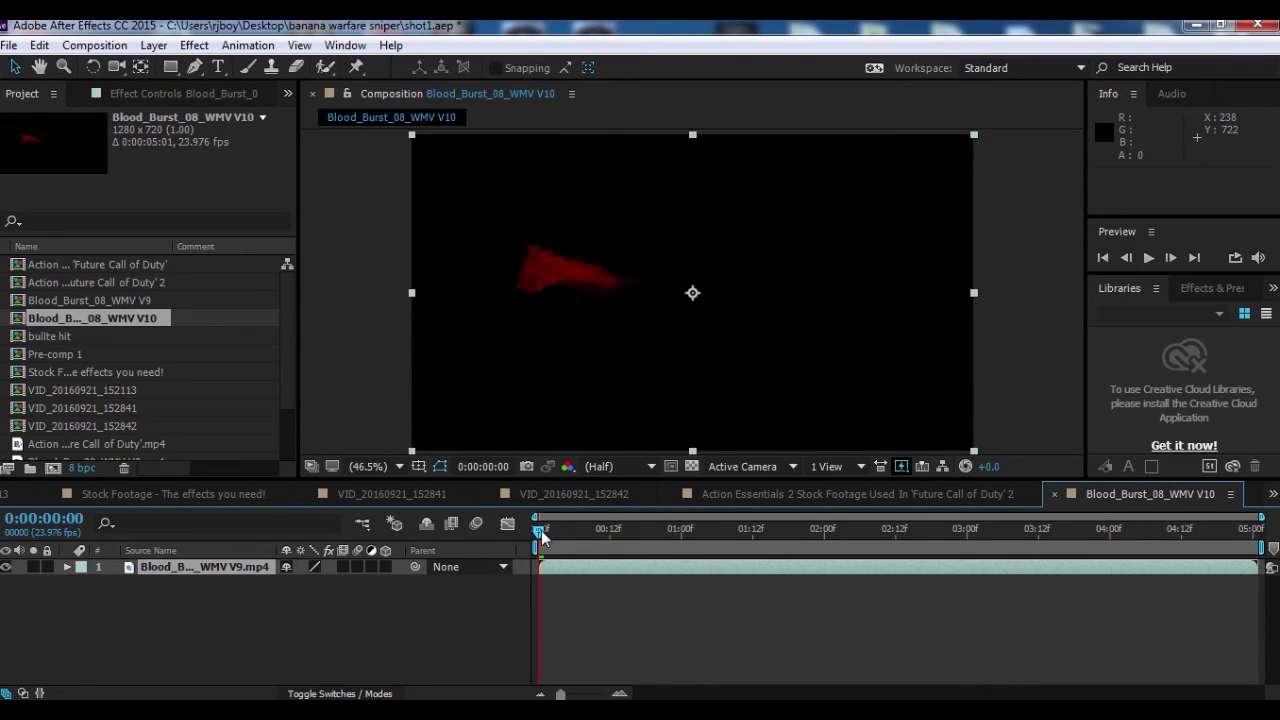
{"action": "mouse_move", "coordinate": [540, 535]}
{"action": "left_mouse_down"}
{"action": "mouse_move", "coordinate": [605, 566]}
{"action": "mouse_move", "coordinate": [546, 565]}
{"action": "left_mouse_up"}
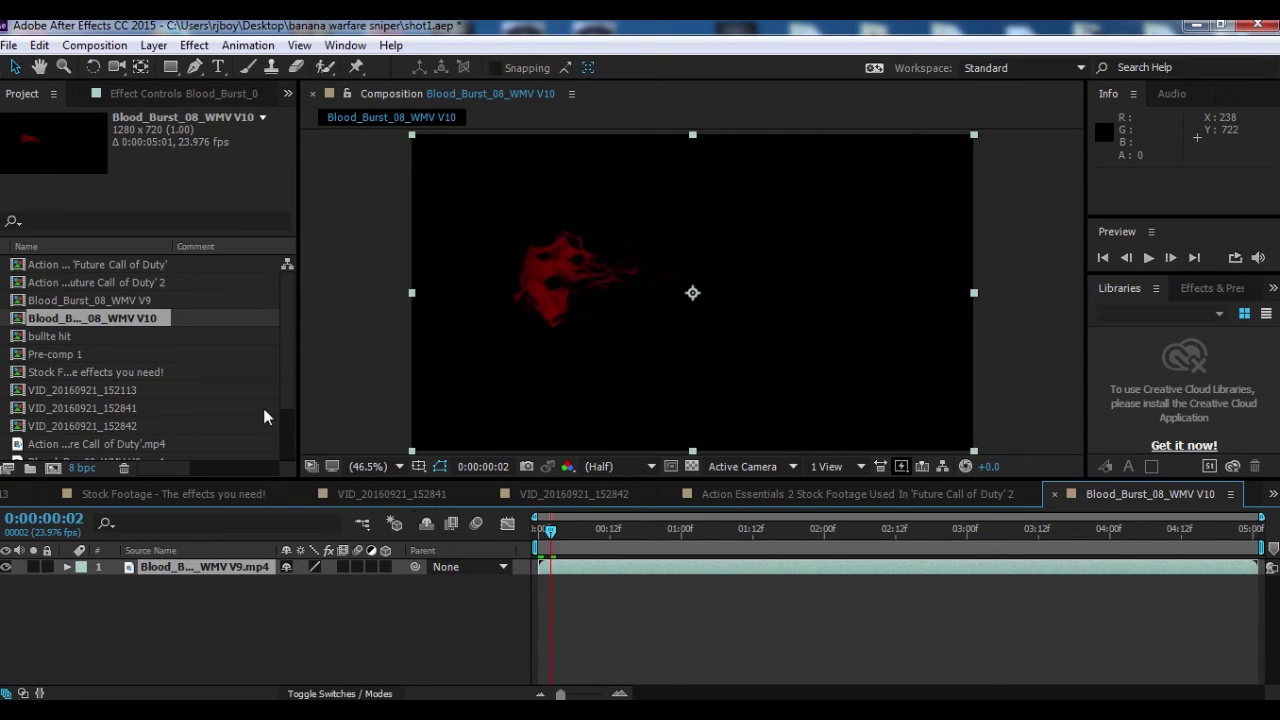
- Build the Blood_Burst_08_WMV V10 composition from Blood_Burst_08_WMV V9.mp4 and select its layer
{"action": "left_click", "coordinate": [288, 421]}
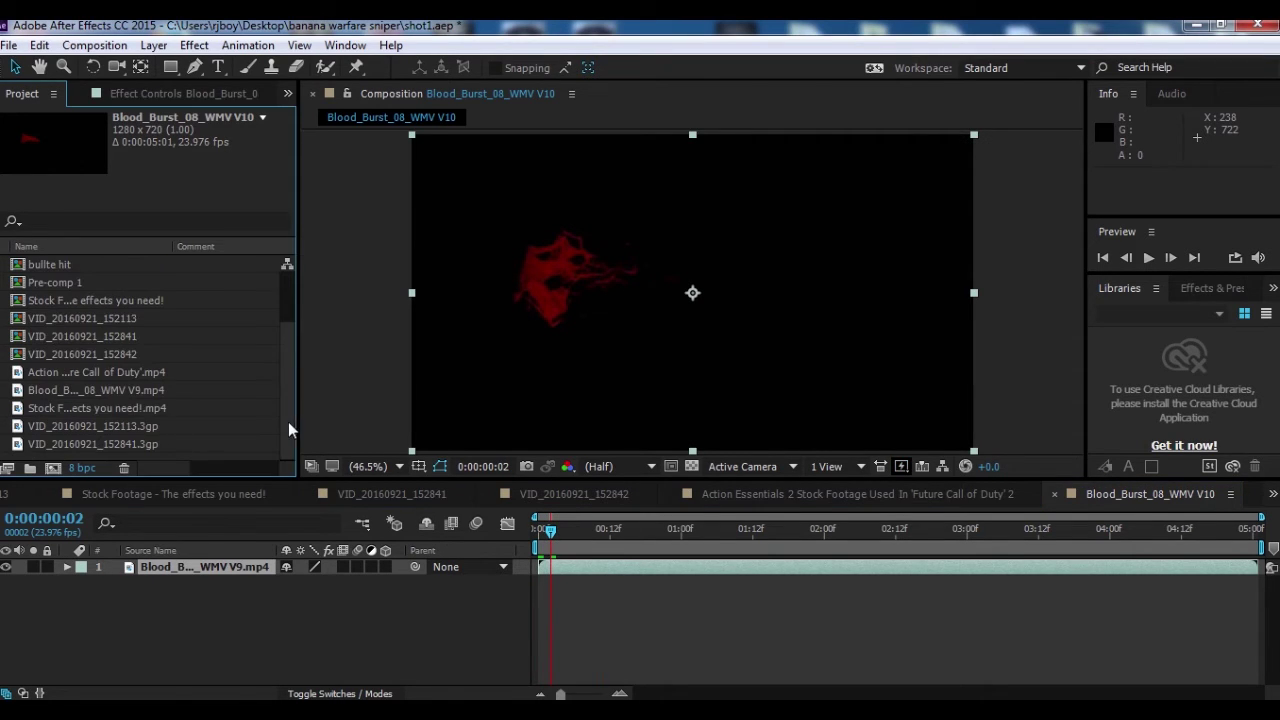
{"action": "left_click", "coordinate": [236, 462]}
{"action": "left_click", "coordinate": [226, 616]}
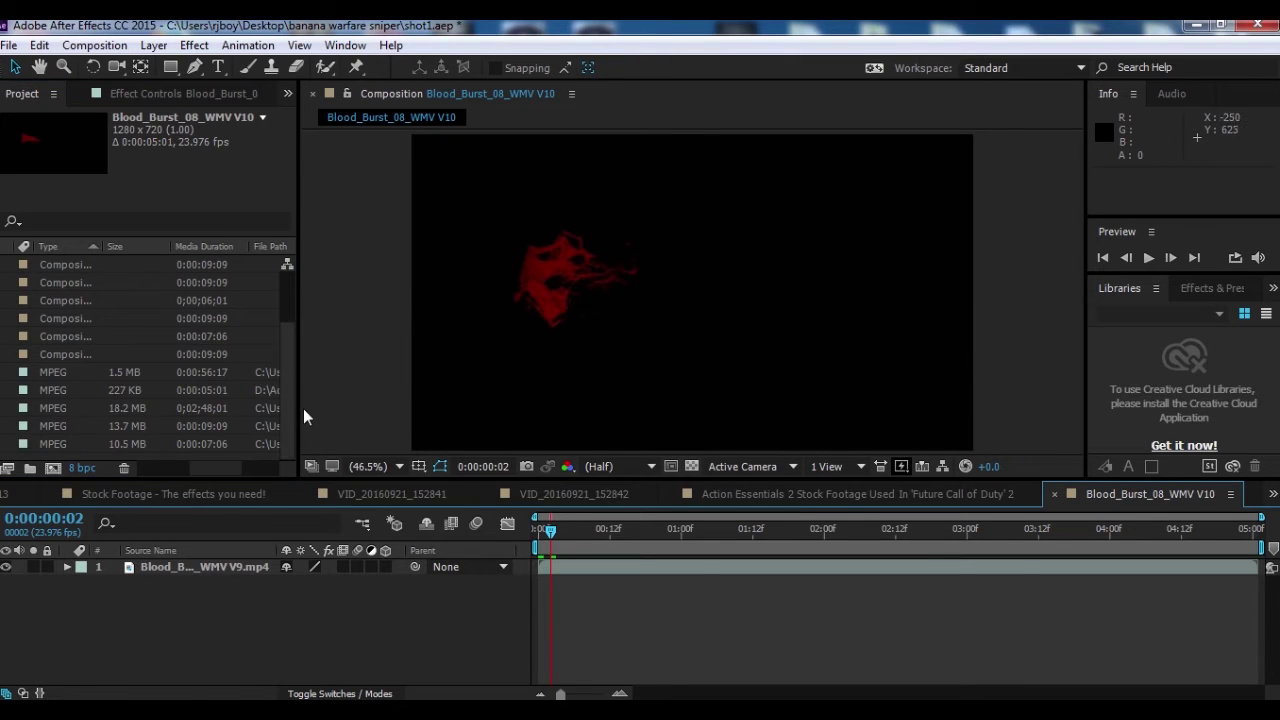
{"action": "left_click_drag", "start_coordinate": [220, 467], "coordinate": [138, 477]}
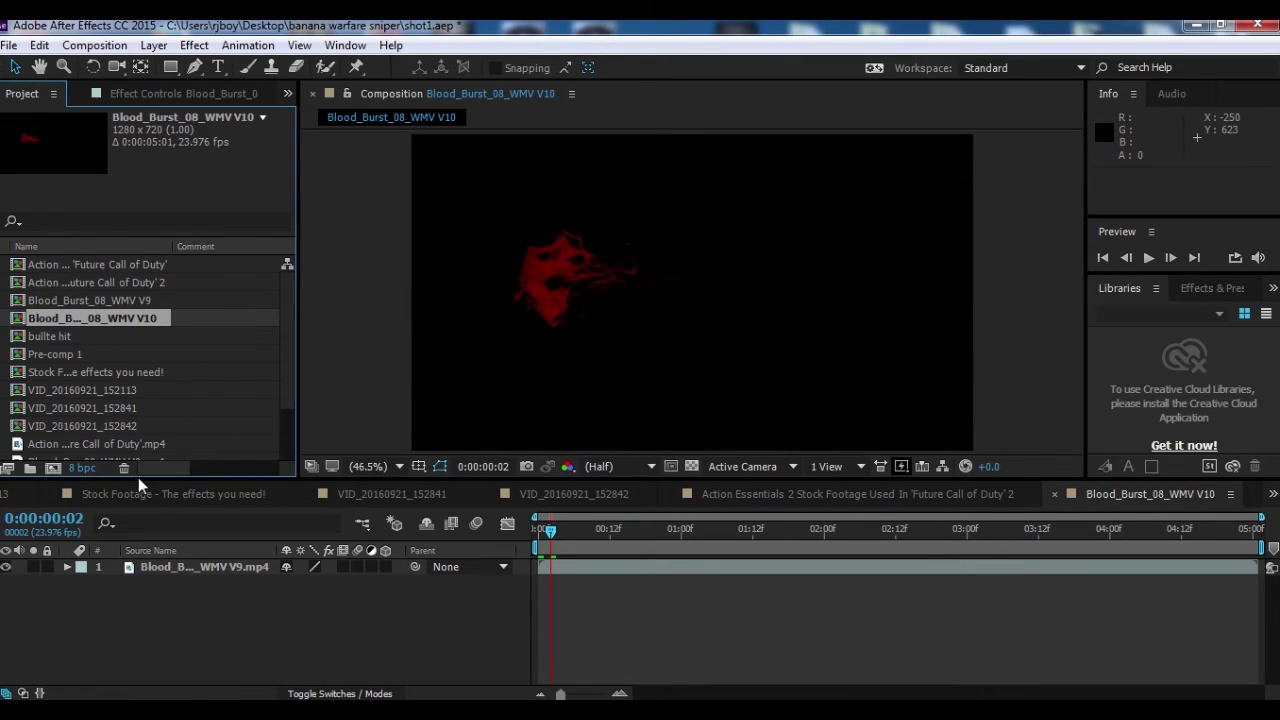
{"action": "left_click", "coordinate": [215, 568]}
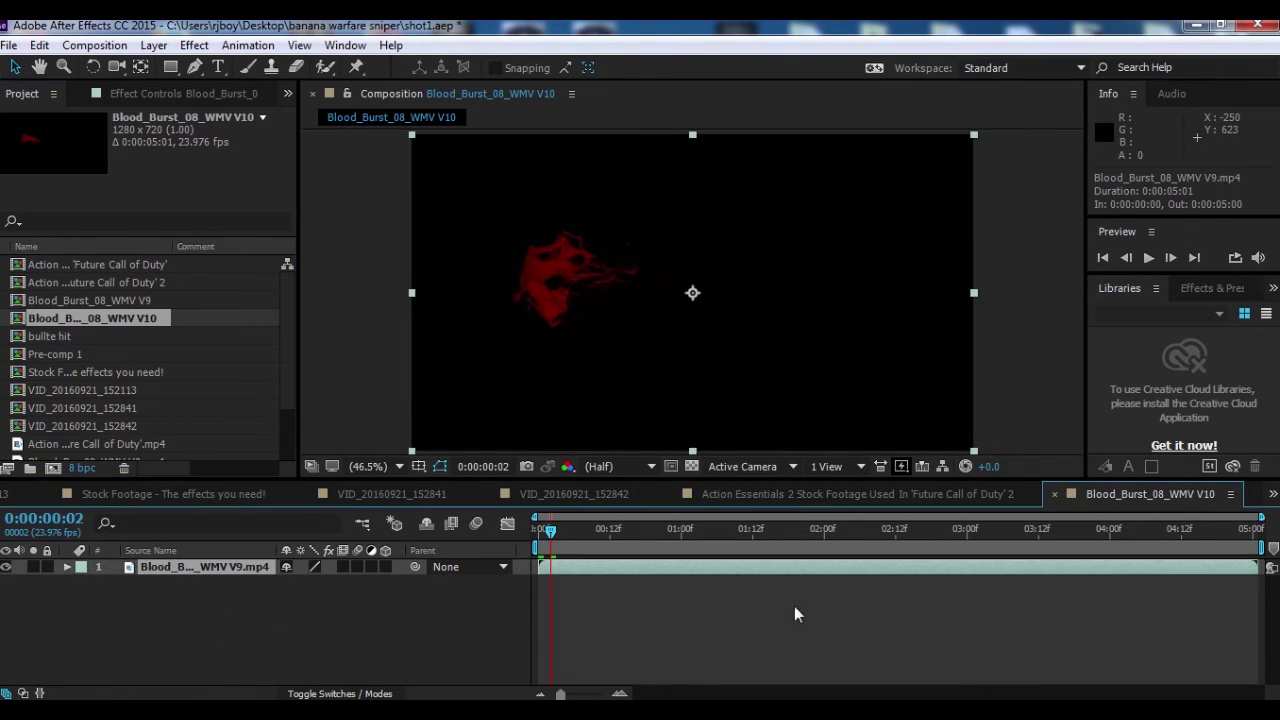
{"action": "left_click", "coordinate": [200, 45]}
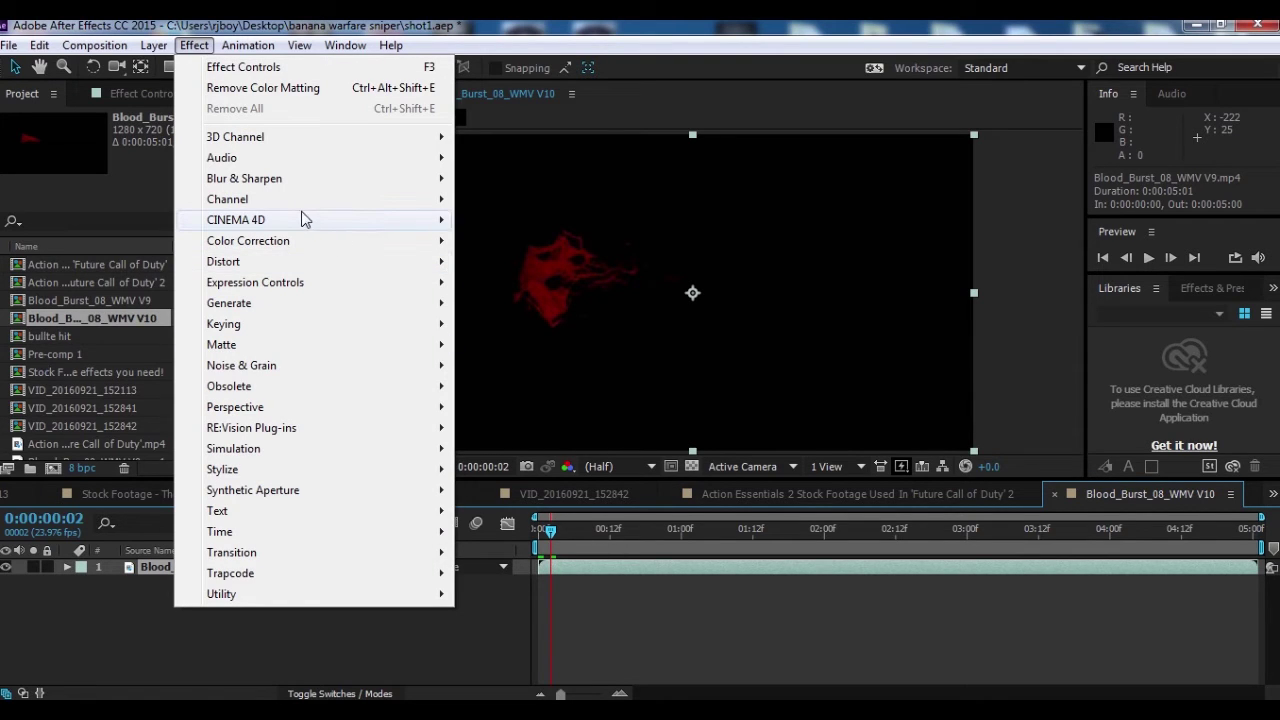
- Apply Shift Channels to the blood-burst layer with Take Alpha From set to Red
{"action": "mouse_move", "coordinate": [300, 210]}
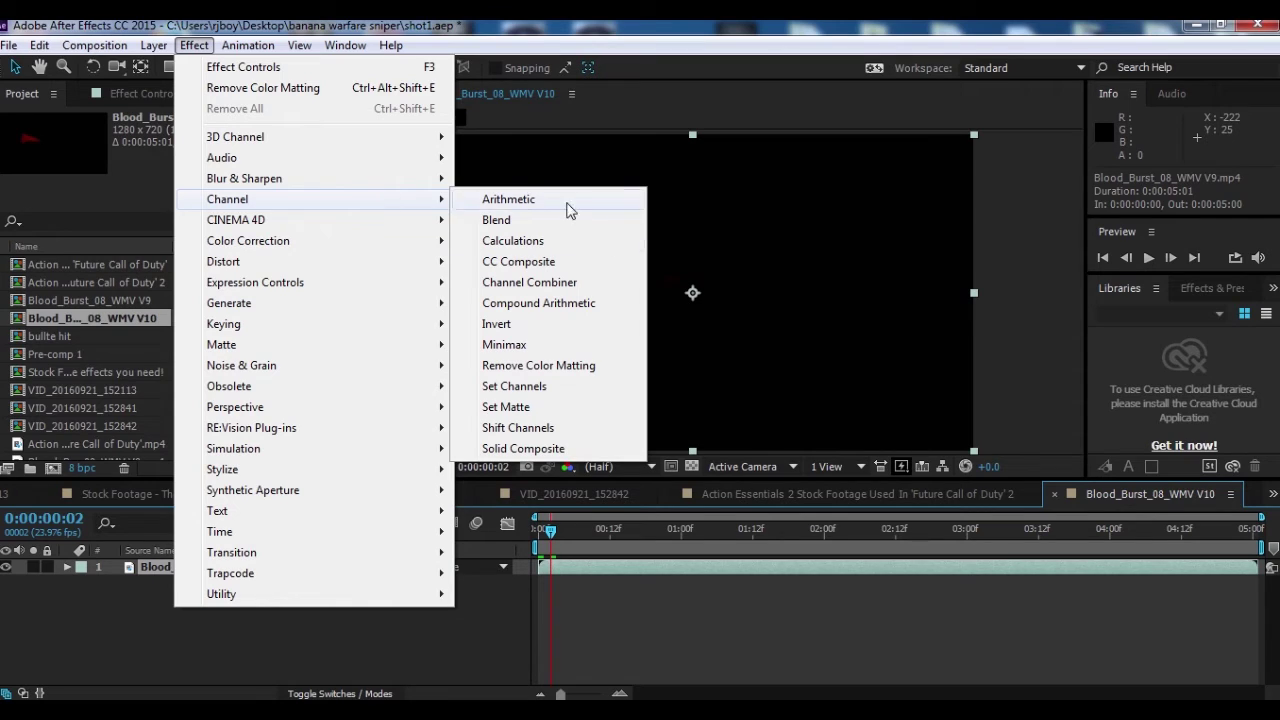
{"action": "left_click", "coordinate": [555, 428]}
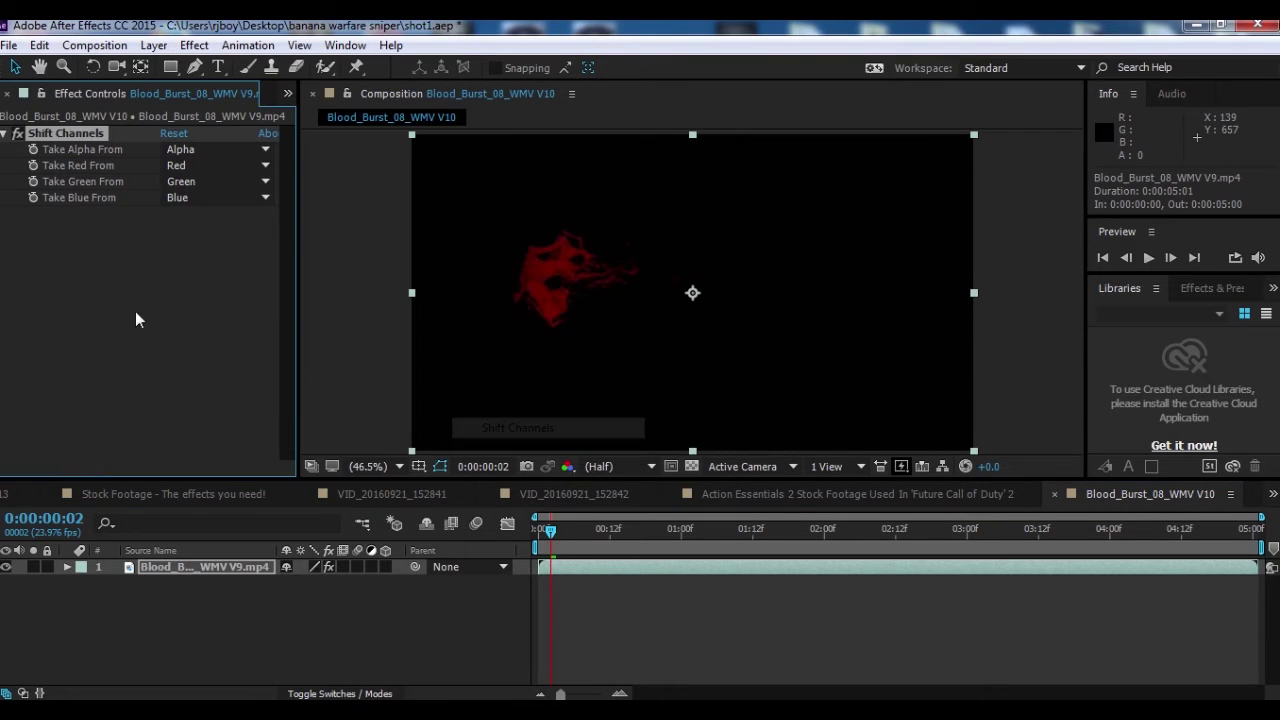
{"action": "left_click", "coordinate": [239, 154]}
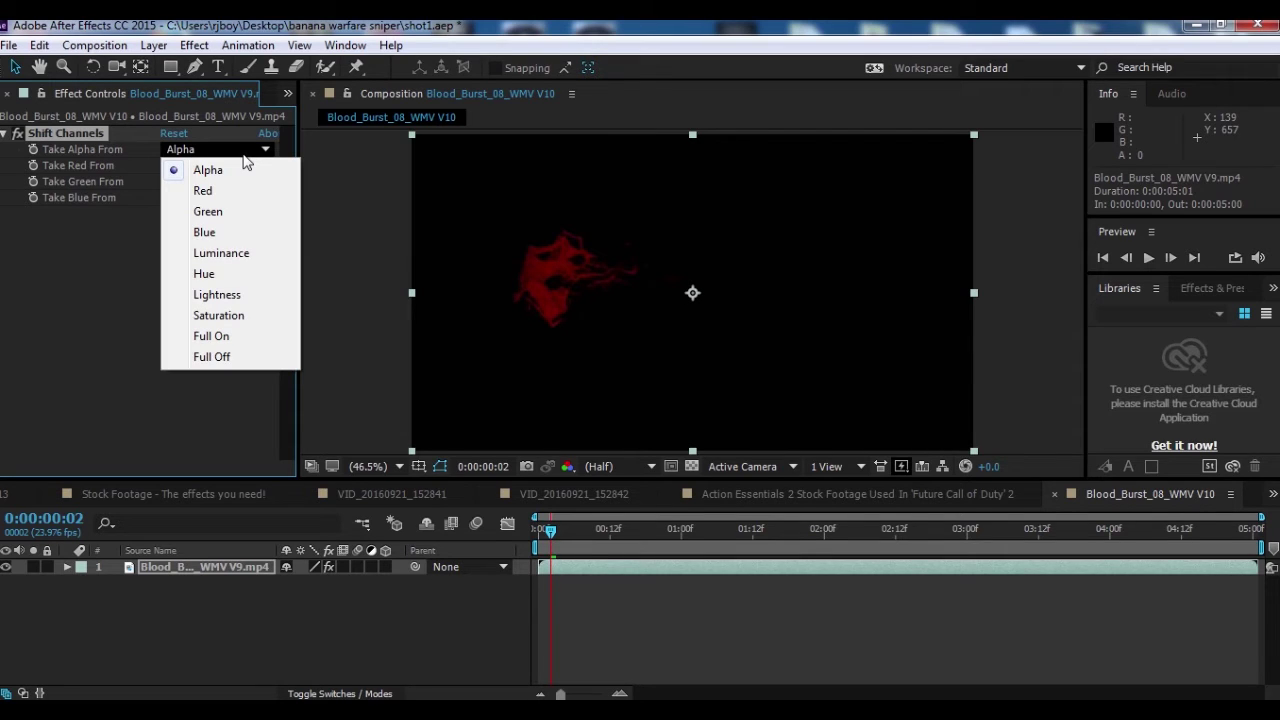
{"action": "left_click", "coordinate": [203, 190]}
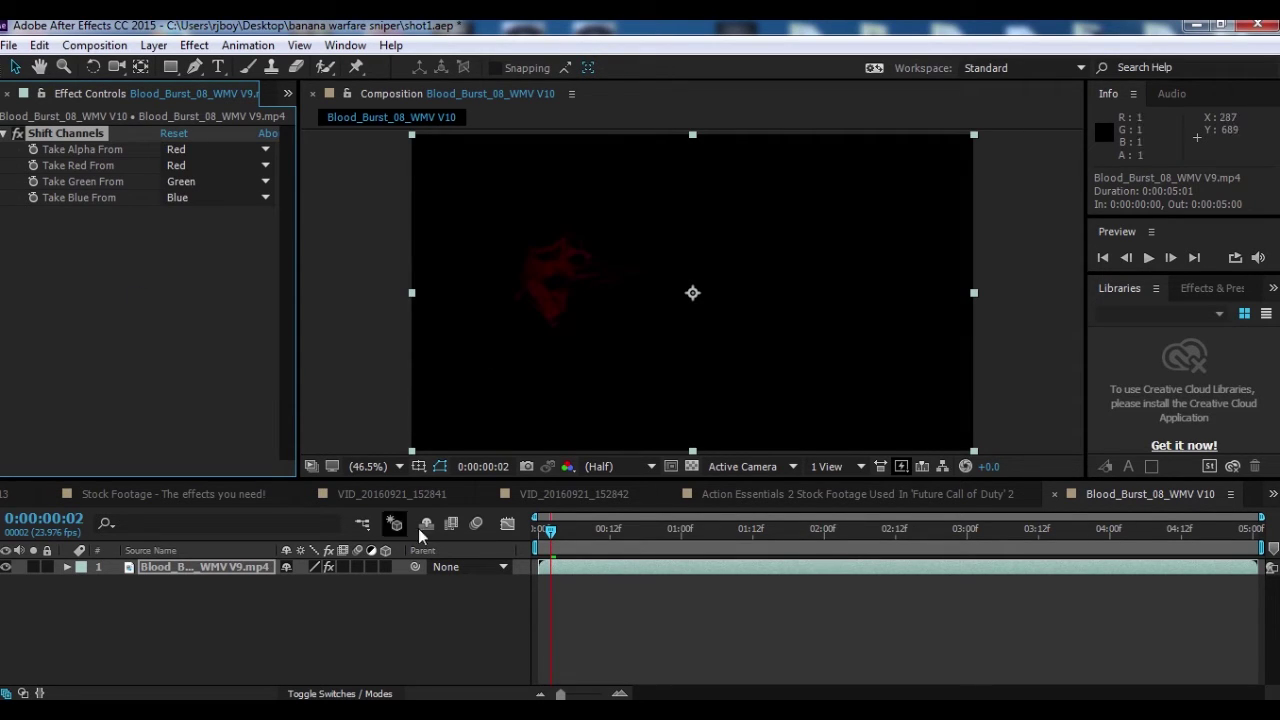
- Add Remove Color Matting to the blood-burst layer from the Channel effects
{"action": "left_click", "coordinate": [209, 568]}
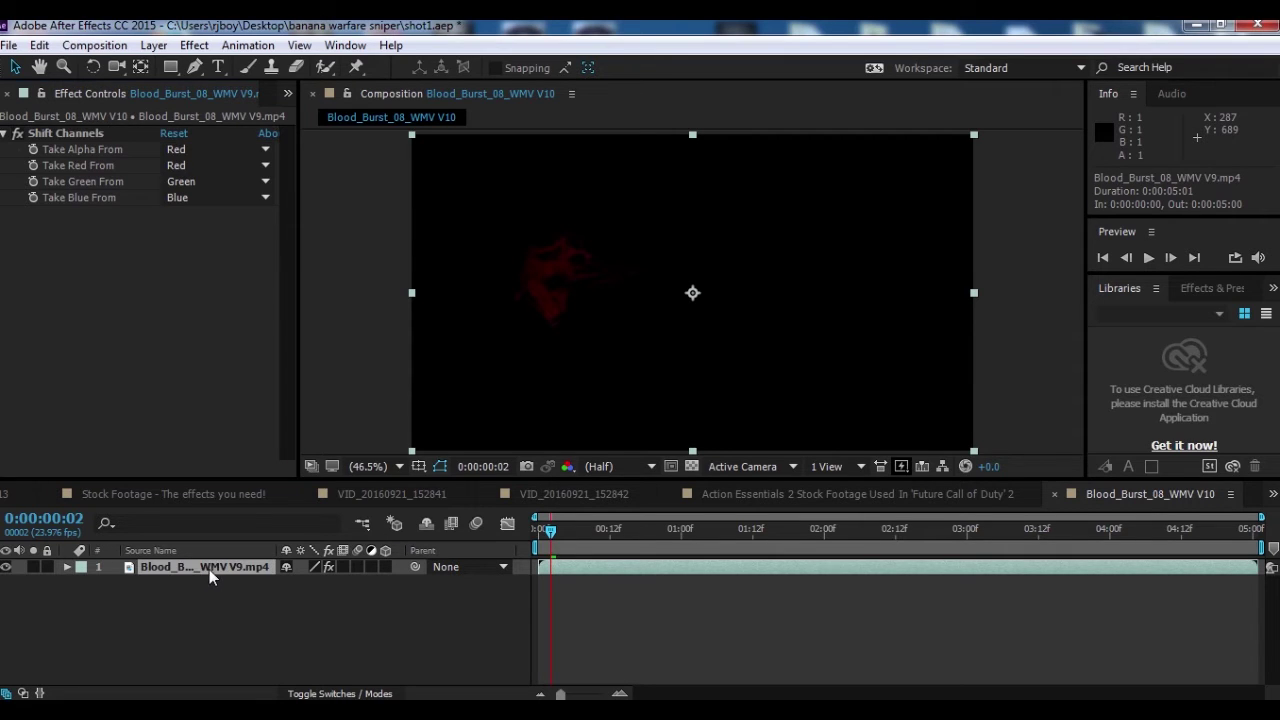
{"action": "left_click", "coordinate": [199, 45]}
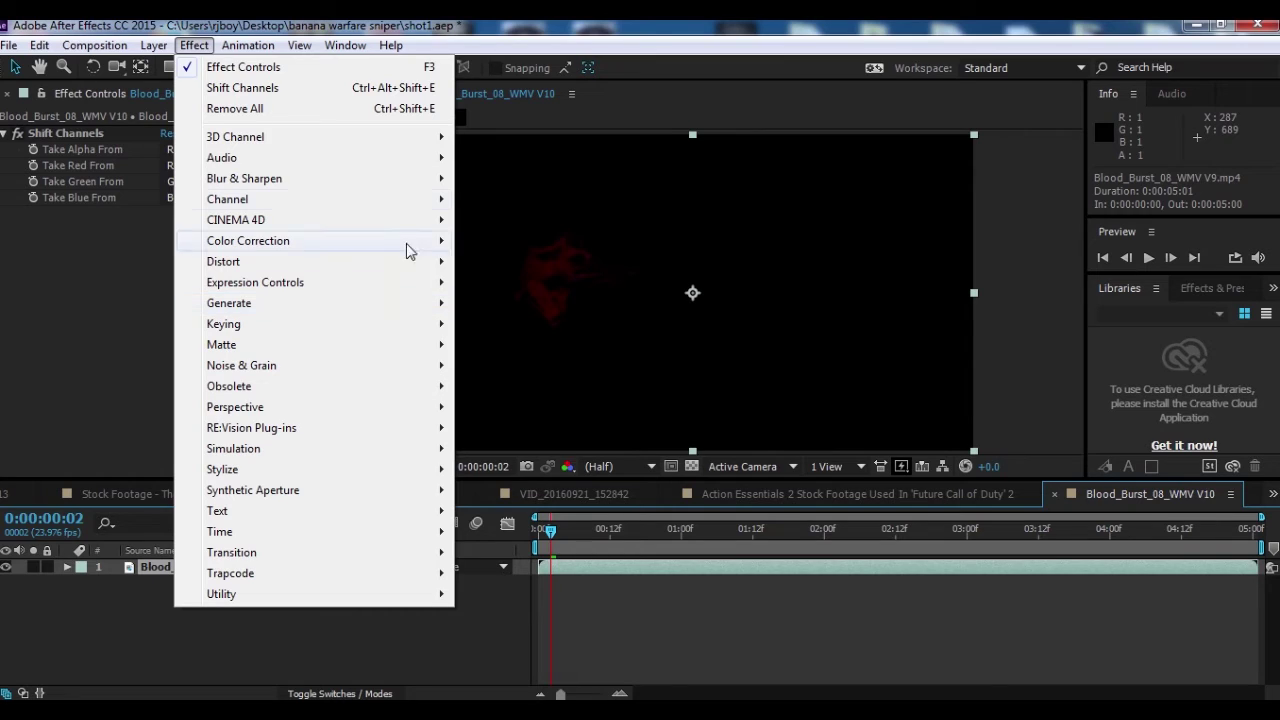
{"action": "mouse_move", "coordinate": [268, 200]}
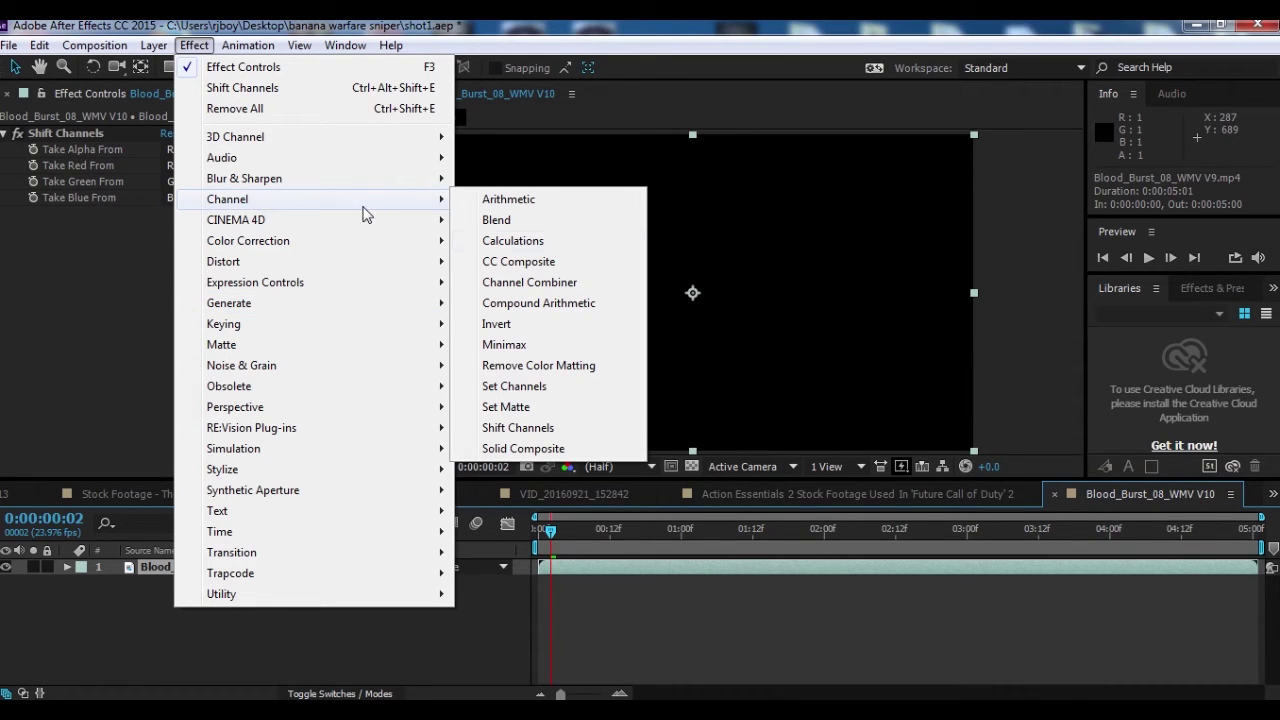
{"action": "left_click", "coordinate": [572, 367]}
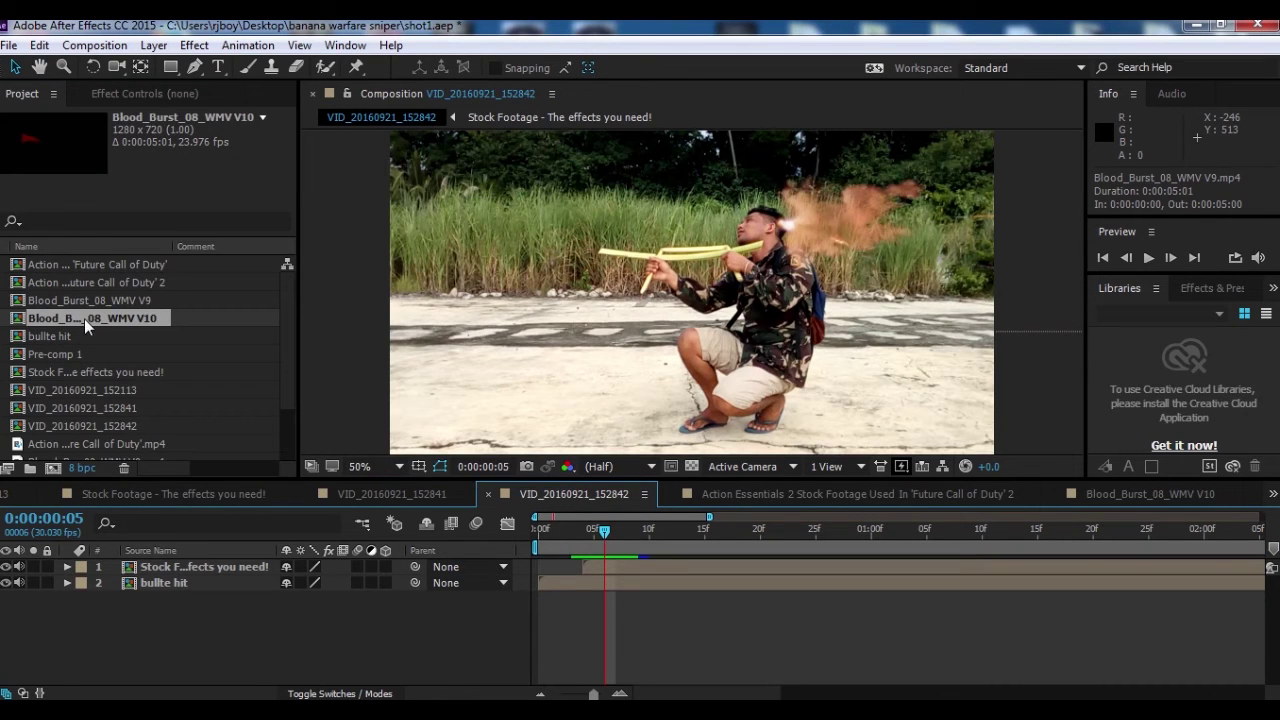
- Add the V10 blood burst as a layer in VID_20160921_152842, starting a few frames later
{"action": "mouse_move", "coordinate": [71, 319]}
{"action": "left_mouse_down"}
{"action": "mouse_move", "coordinate": [645, 321]}
{"action": "mouse_move", "coordinate": [719, 296]}
{"action": "left_mouse_up"}
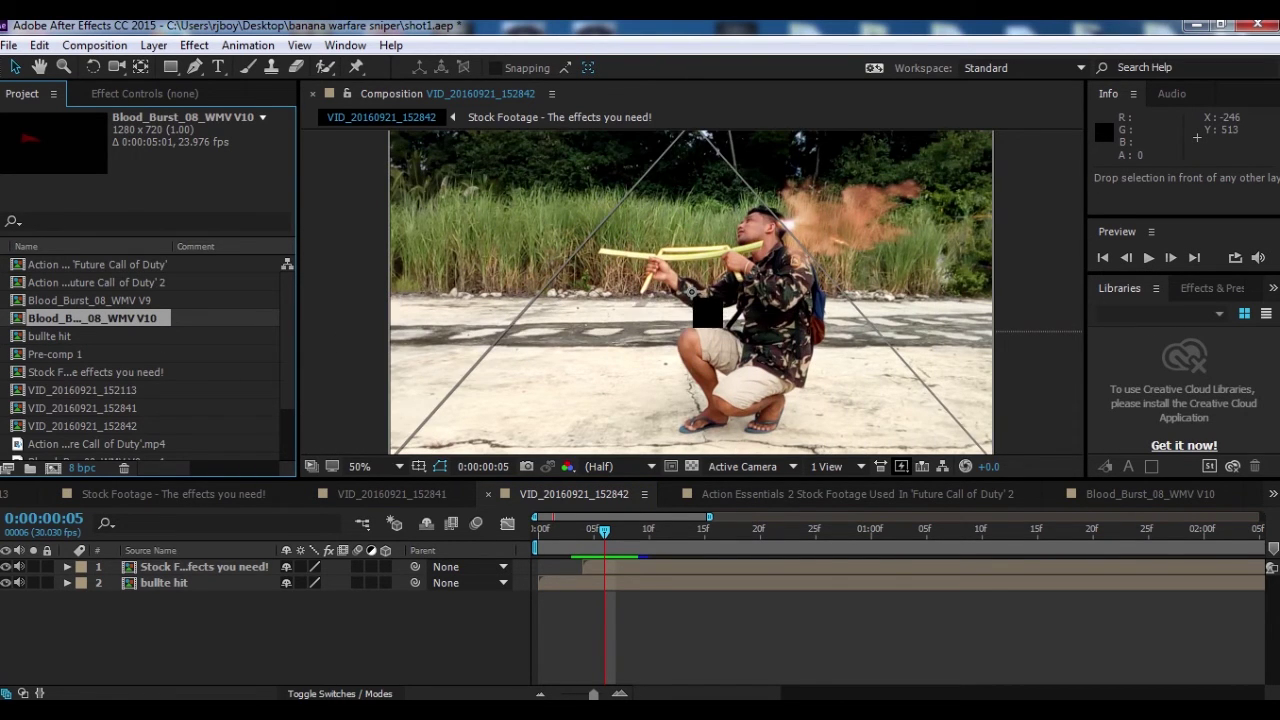
{"action": "left_click_drag", "start_coordinate": [719, 296], "coordinate": [640, 310]}
{"action": "left_click_drag", "start_coordinate": [575, 564], "coordinate": [599, 568]}
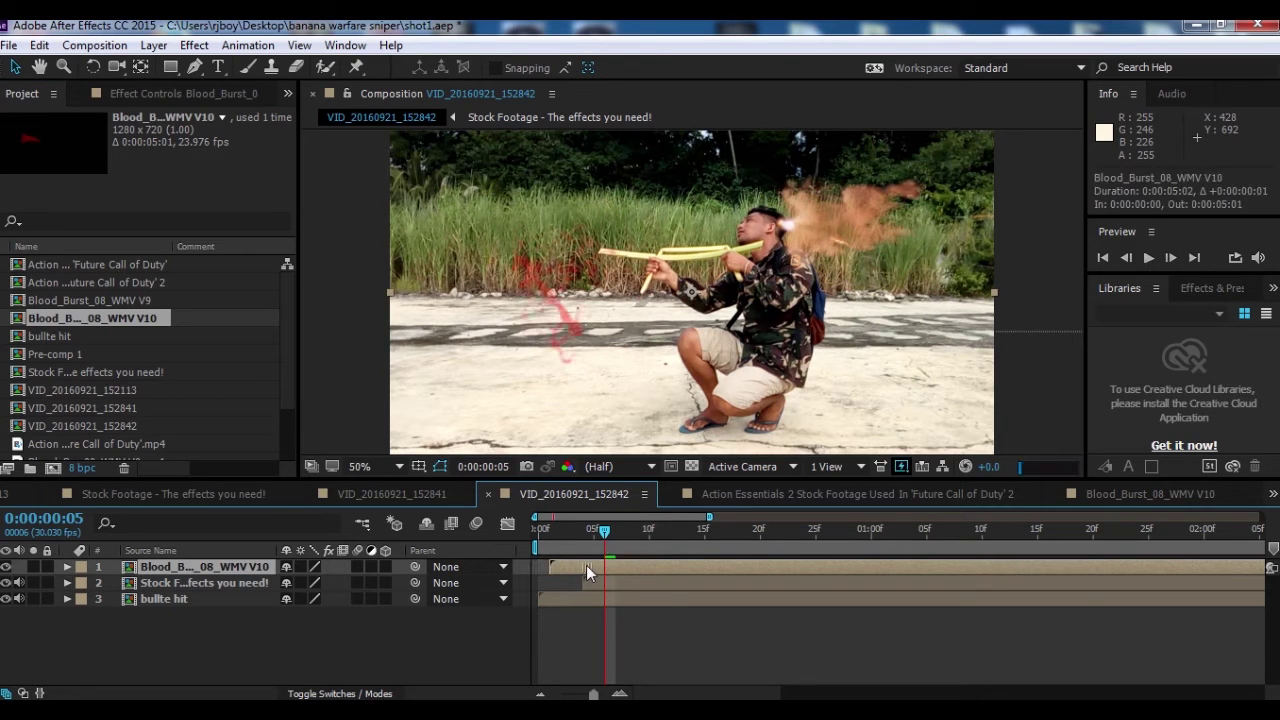
{"action": "left_click_drag", "start_coordinate": [599, 565], "coordinate": [625, 567]}
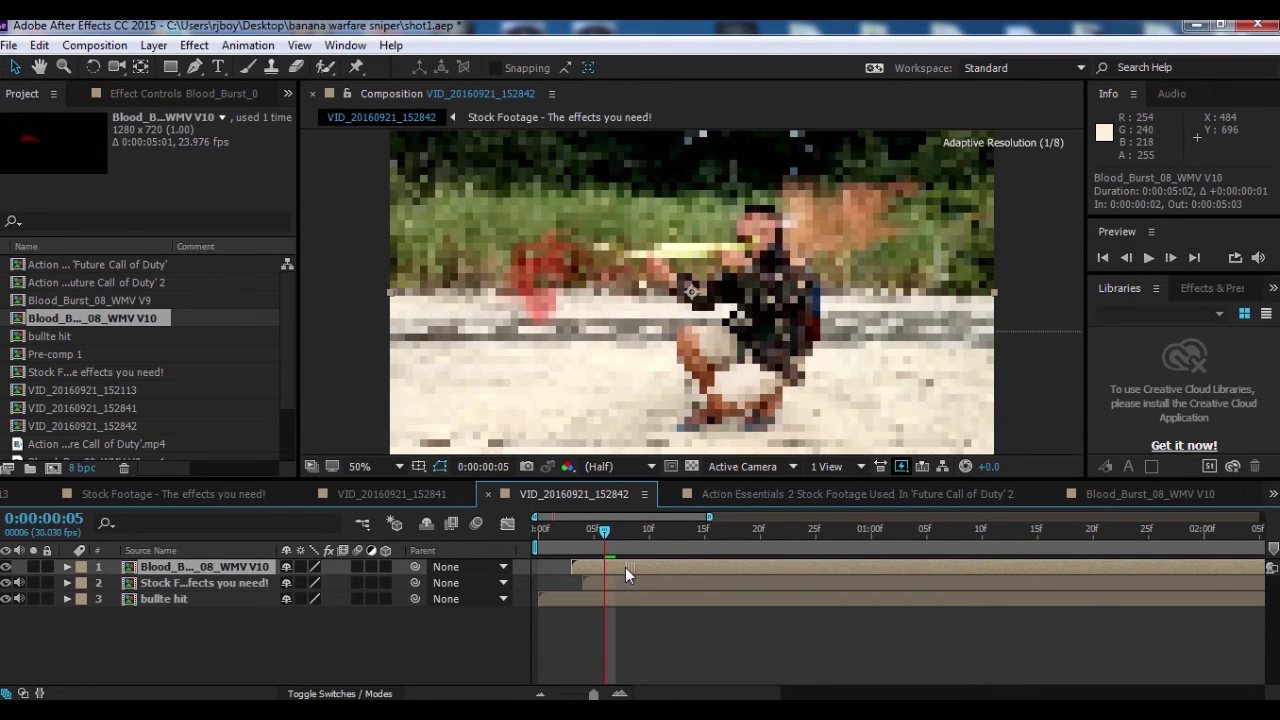
{"action": "left_click_drag", "start_coordinate": [627, 567], "coordinate": [640, 567]}
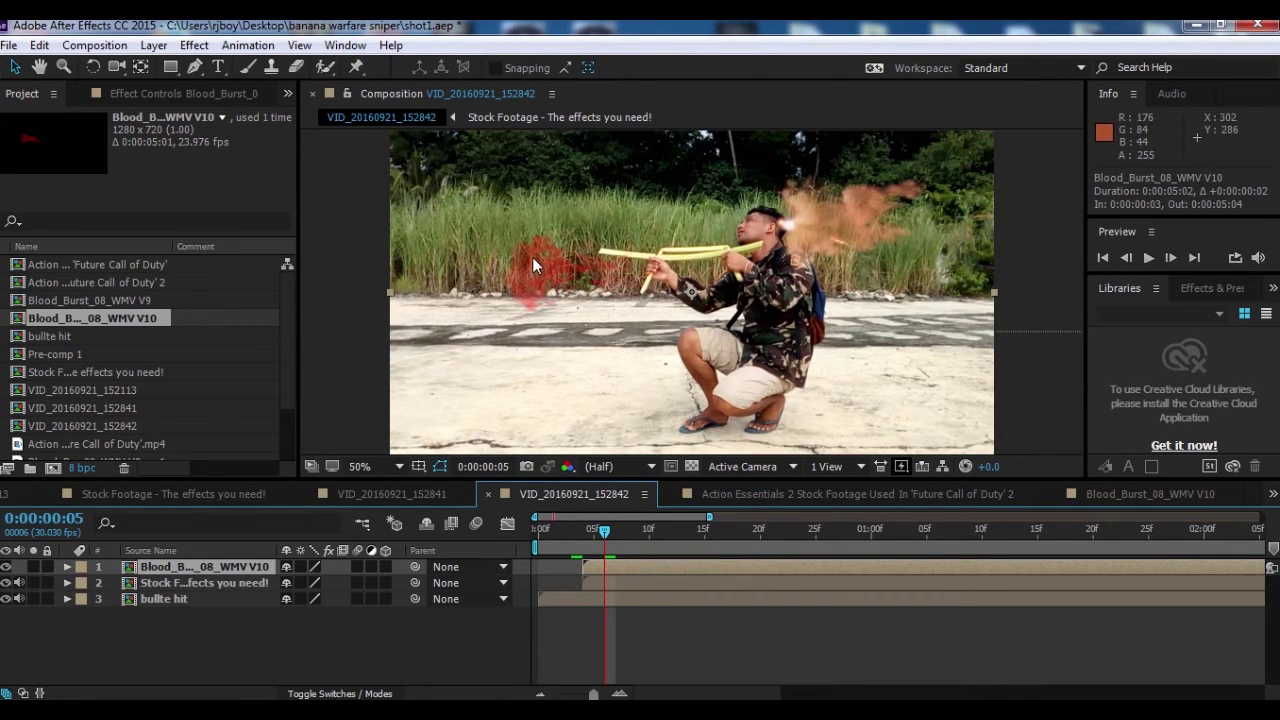
- Position the blood burst on the man's head, below the Stock Footage smoke layer
{"action": "left_click_drag", "start_coordinate": [532, 257], "coordinate": [805, 222]}
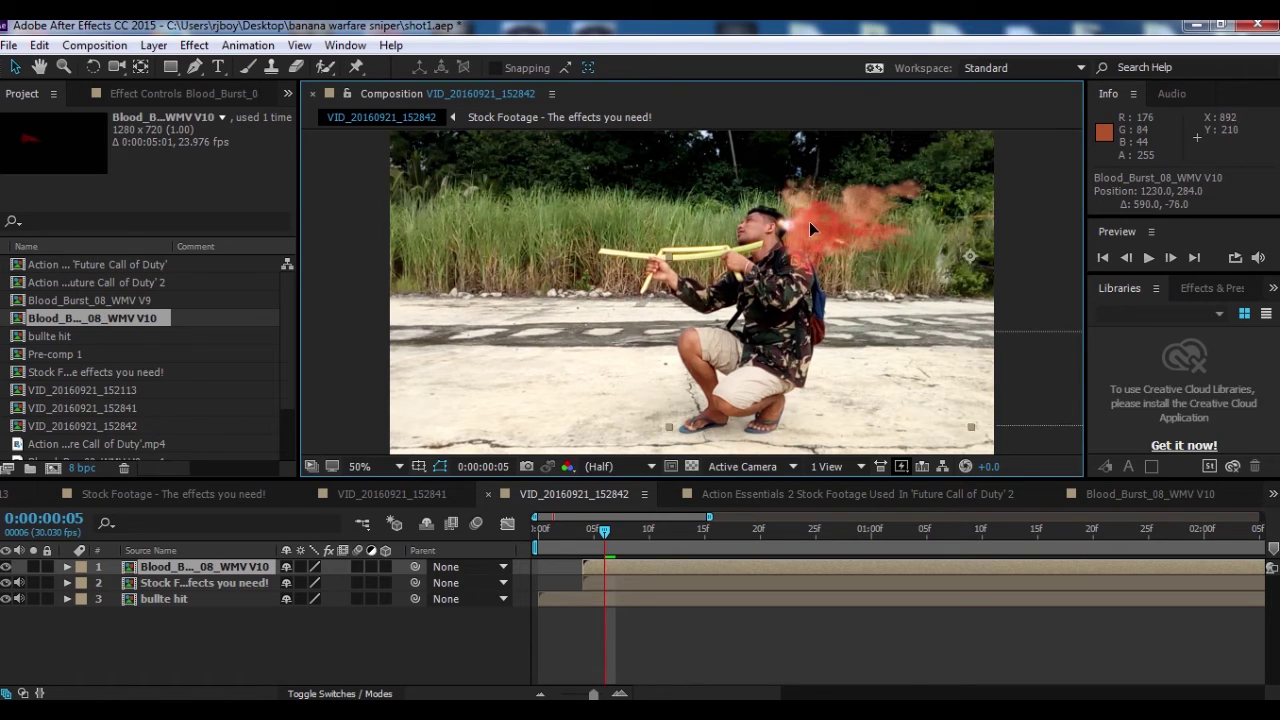
{"action": "left_click_drag", "start_coordinate": [805, 222], "coordinate": [808, 215]}
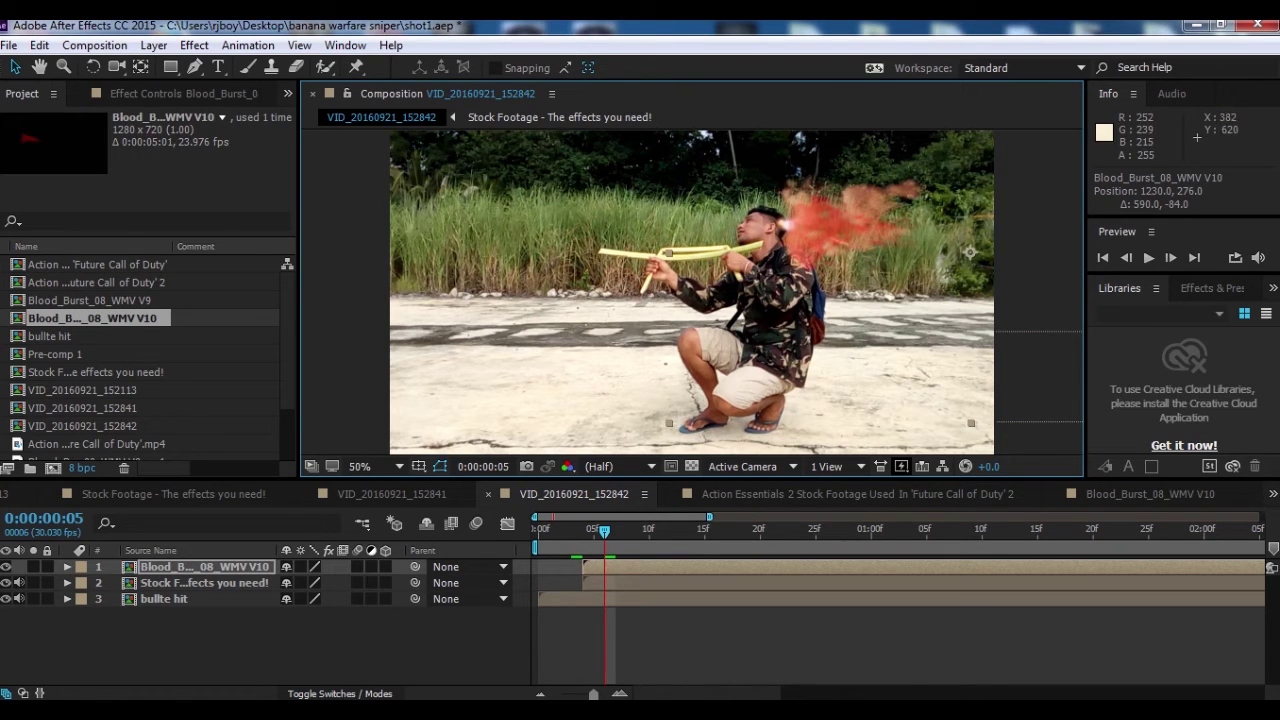
{"action": "mouse_move", "coordinate": [210, 564]}
{"action": "left_mouse_down"}
{"action": "mouse_move", "coordinate": [220, 596]}
{"action": "mouse_move", "coordinate": [211, 583]}
{"action": "left_mouse_up"}
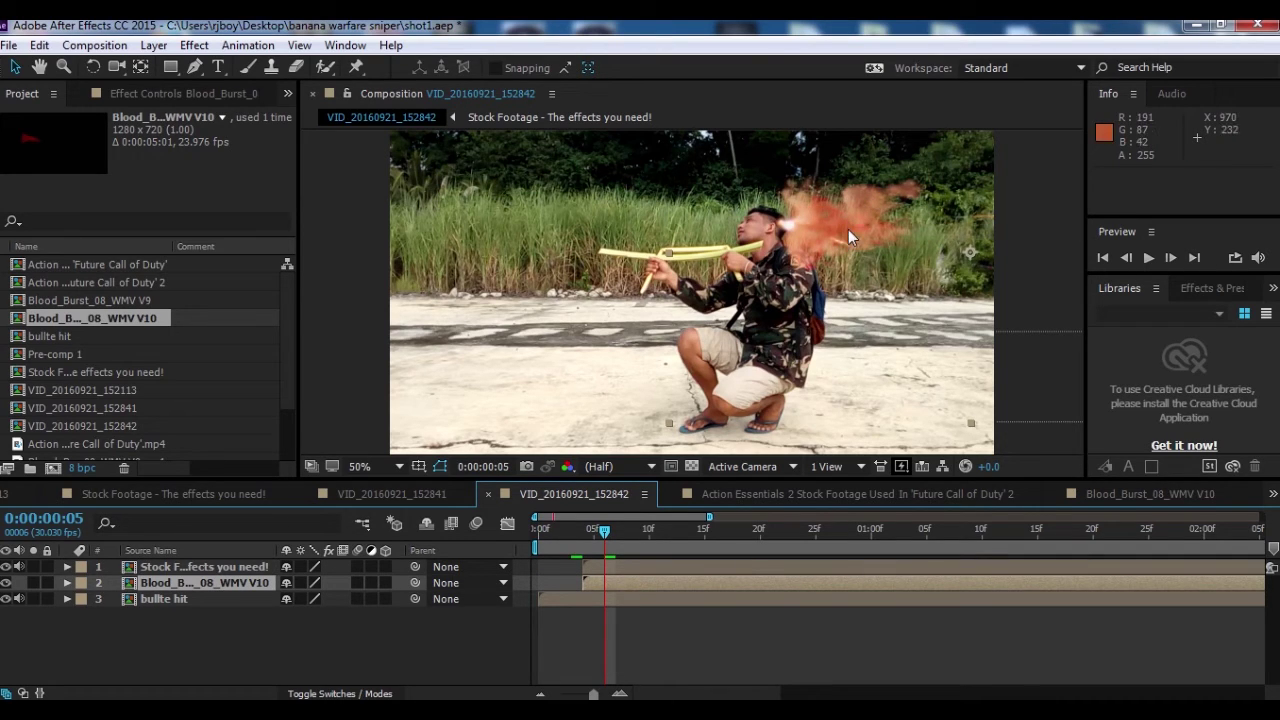
{"action": "mouse_move", "coordinate": [604, 531]}
{"action": "left_mouse_down"}
{"action": "mouse_move", "coordinate": [593, 531]}
{"action": "mouse_move", "coordinate": [646, 562]}
{"action": "left_mouse_up"}
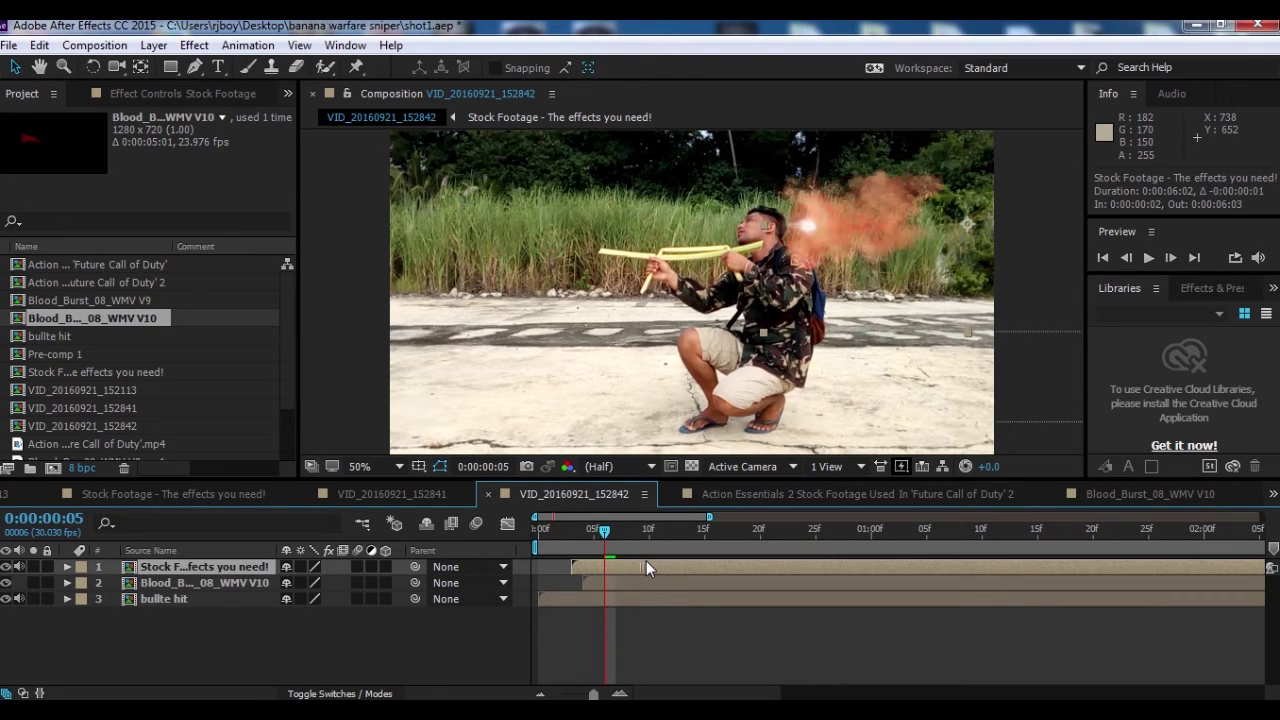
- Move the smoke slightly up and right and delay it to start at frame 3
{"action": "left_click_drag", "start_coordinate": [884, 242], "coordinate": [899, 231]}
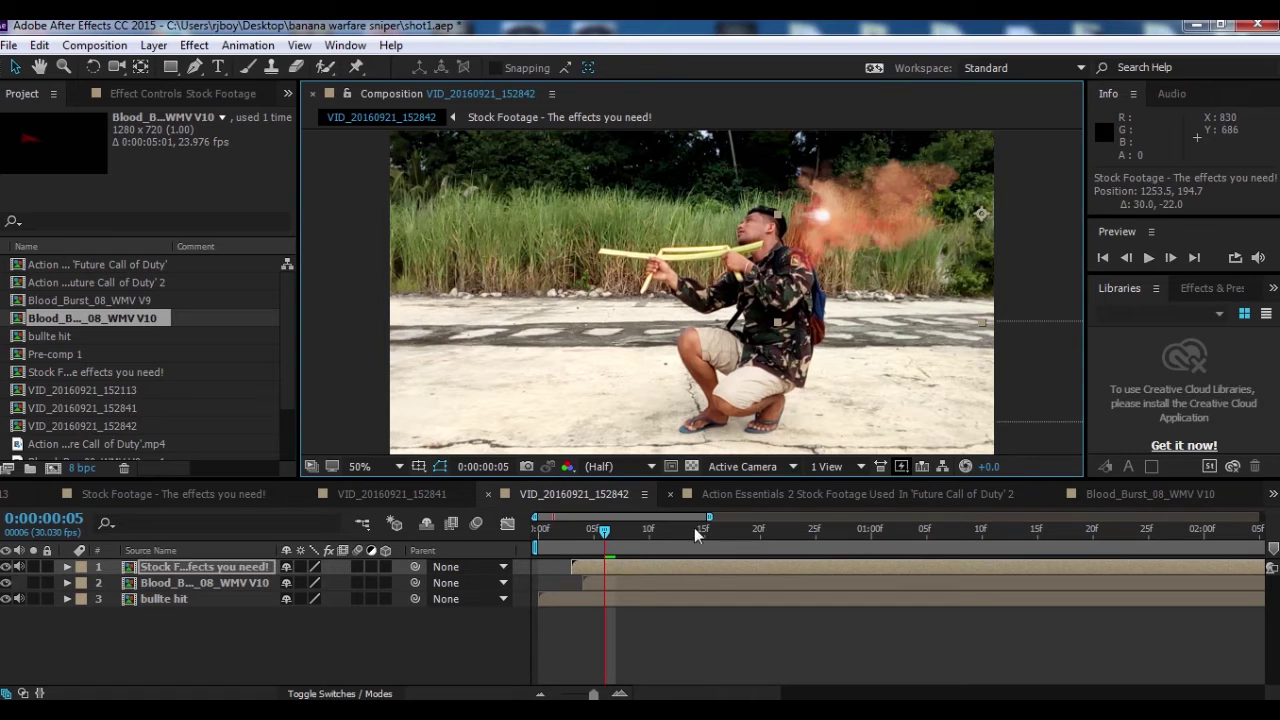
{"action": "left_click", "coordinate": [630, 588]}
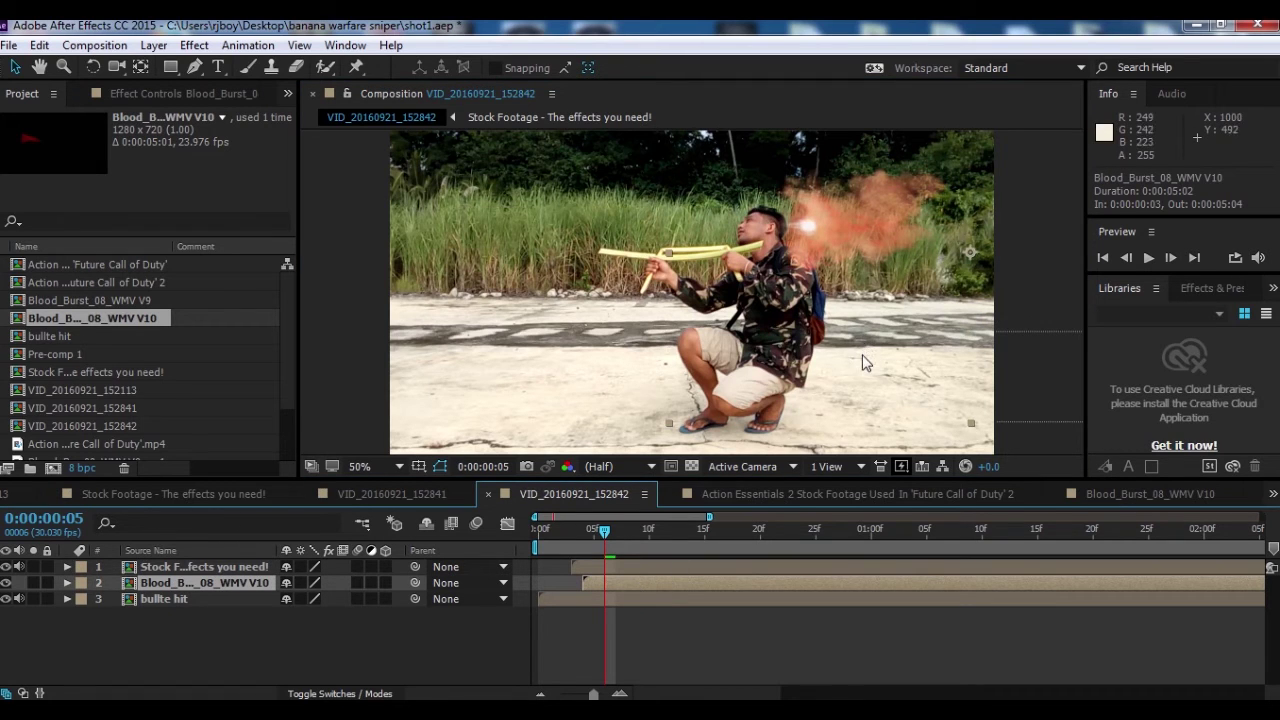
{"action": "left_click", "coordinate": [594, 530]}
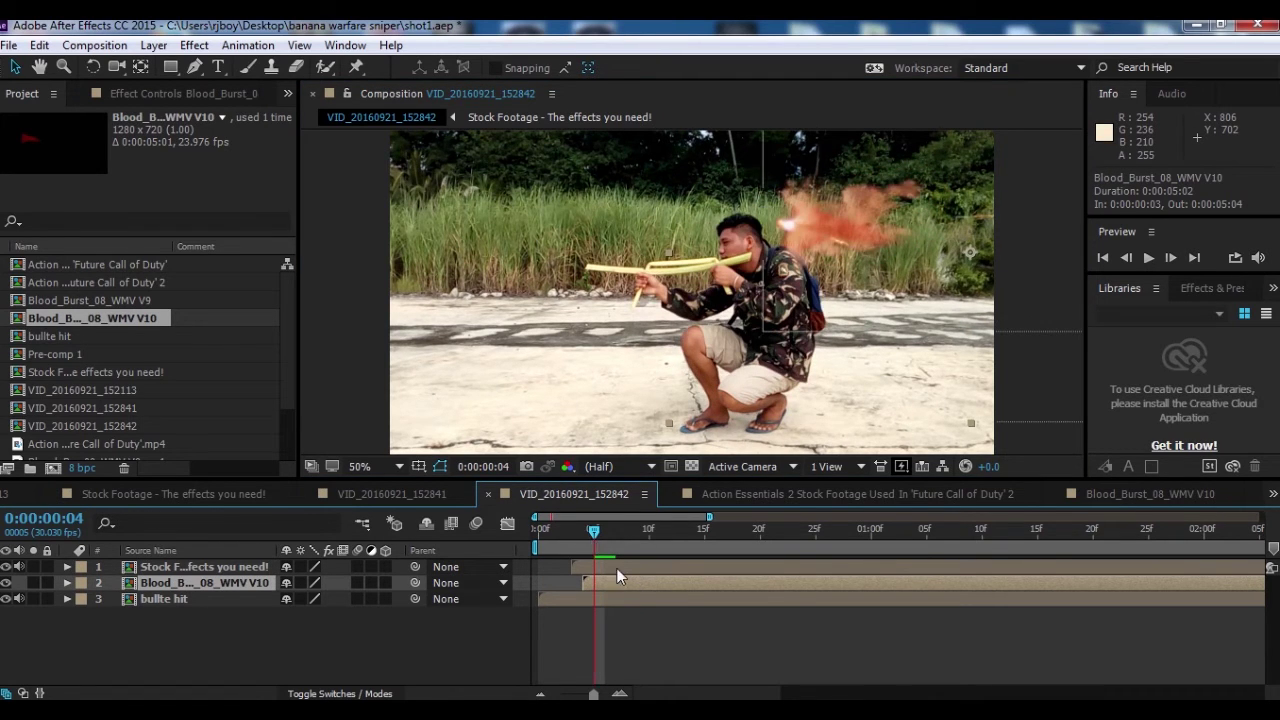
{"action": "left_click_drag", "start_coordinate": [617, 567], "coordinate": [629, 565]}
{"action": "left_click", "coordinate": [586, 532]}
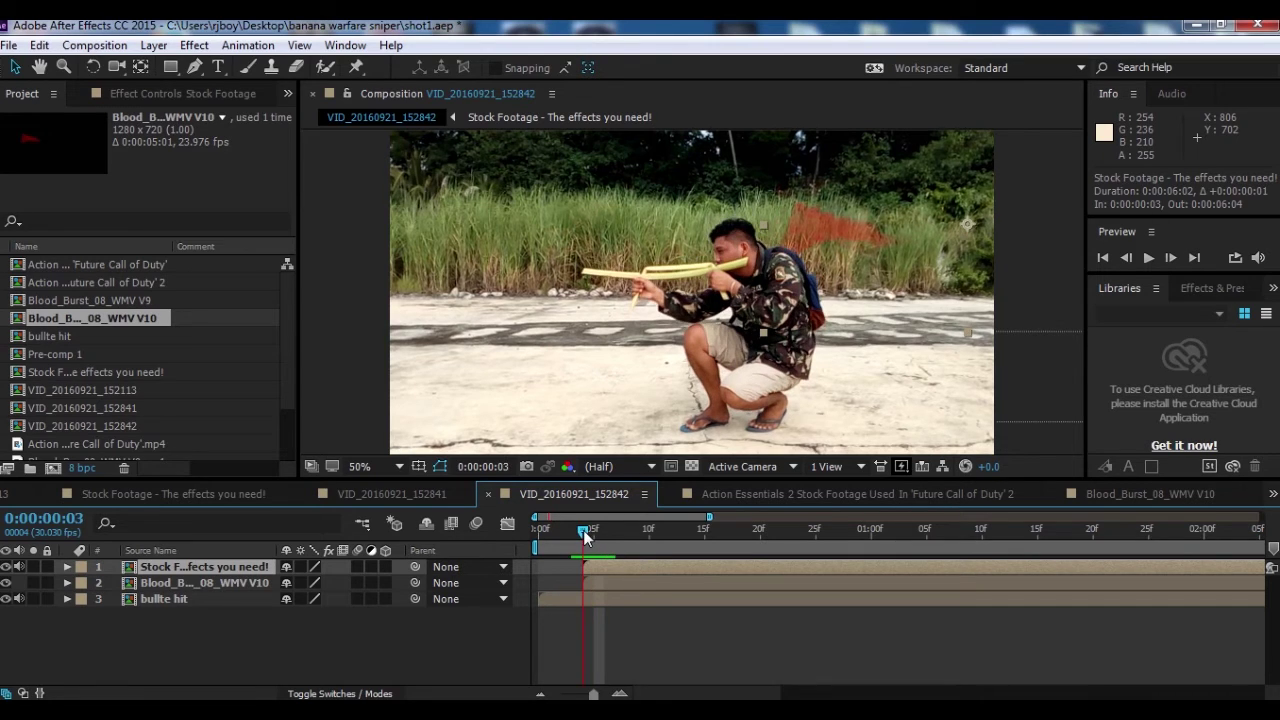
{"action": "left_click", "coordinate": [594, 531]}
- Delay the blood burst to frame 5, nudge it to 1216, 278, and preview
{"action": "left_click", "coordinate": [629, 584]}
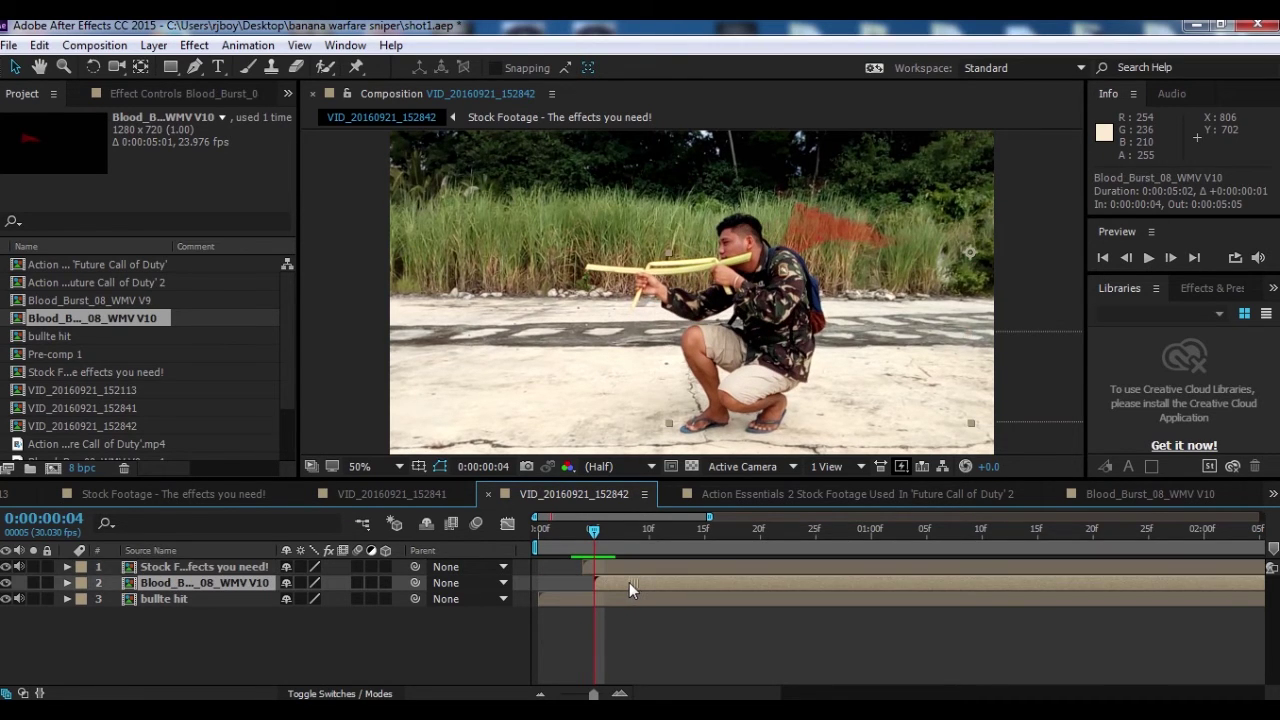
{"action": "left_click_drag", "start_coordinate": [636, 583], "coordinate": [643, 585]}
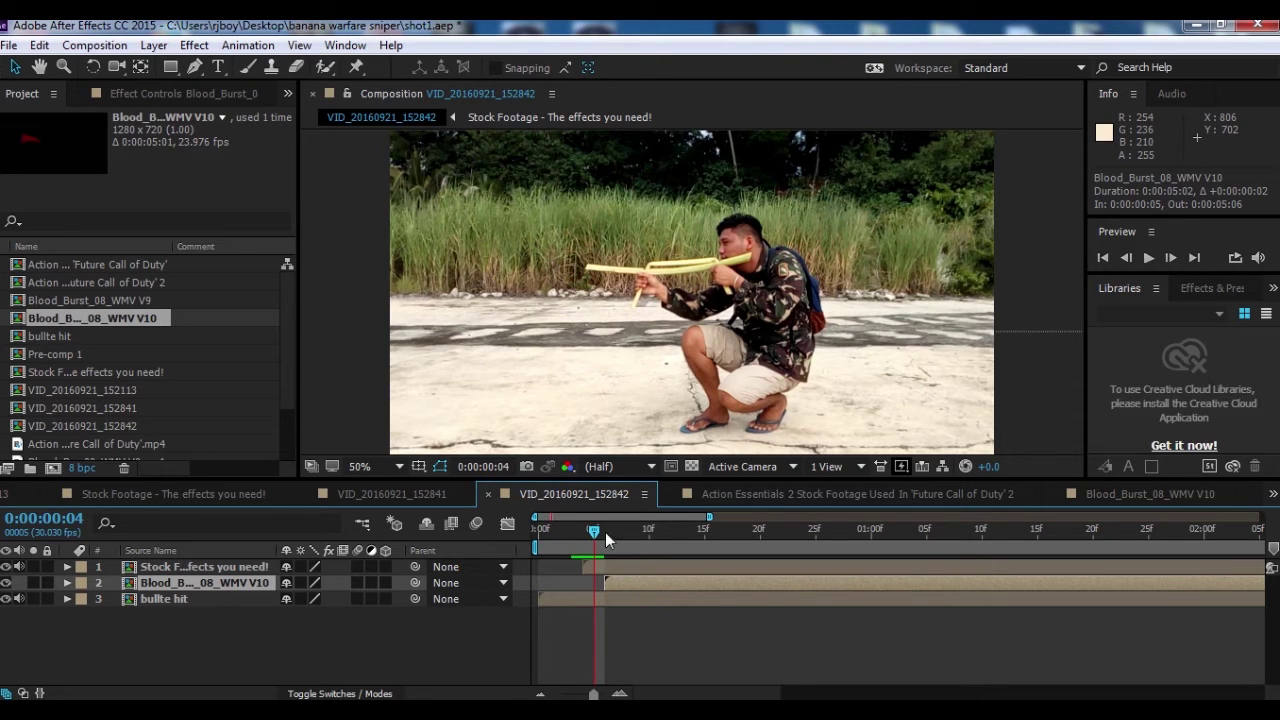
{"action": "left_click_drag", "start_coordinate": [601, 534], "coordinate": [609, 540]}
{"action": "left_click_drag", "start_coordinate": [966, 240], "coordinate": [959, 241]}
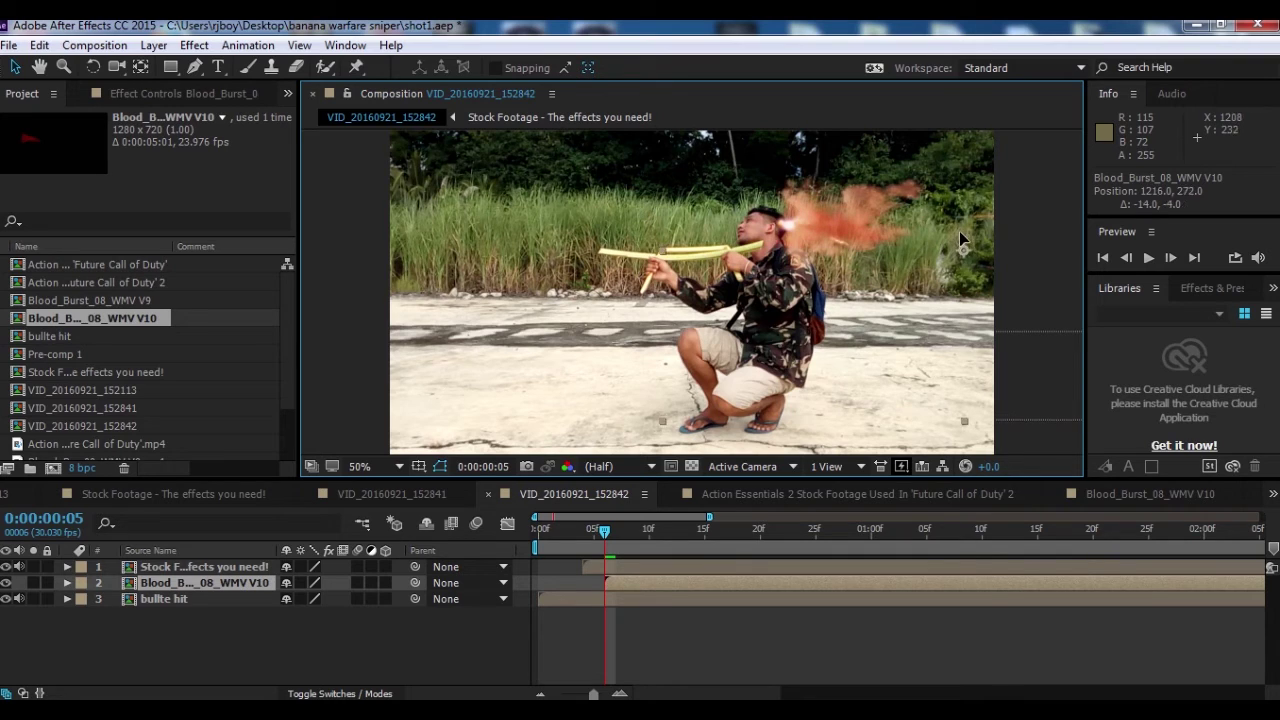
{"action": "left_click_drag", "start_coordinate": [571, 530], "coordinate": [668, 569]}
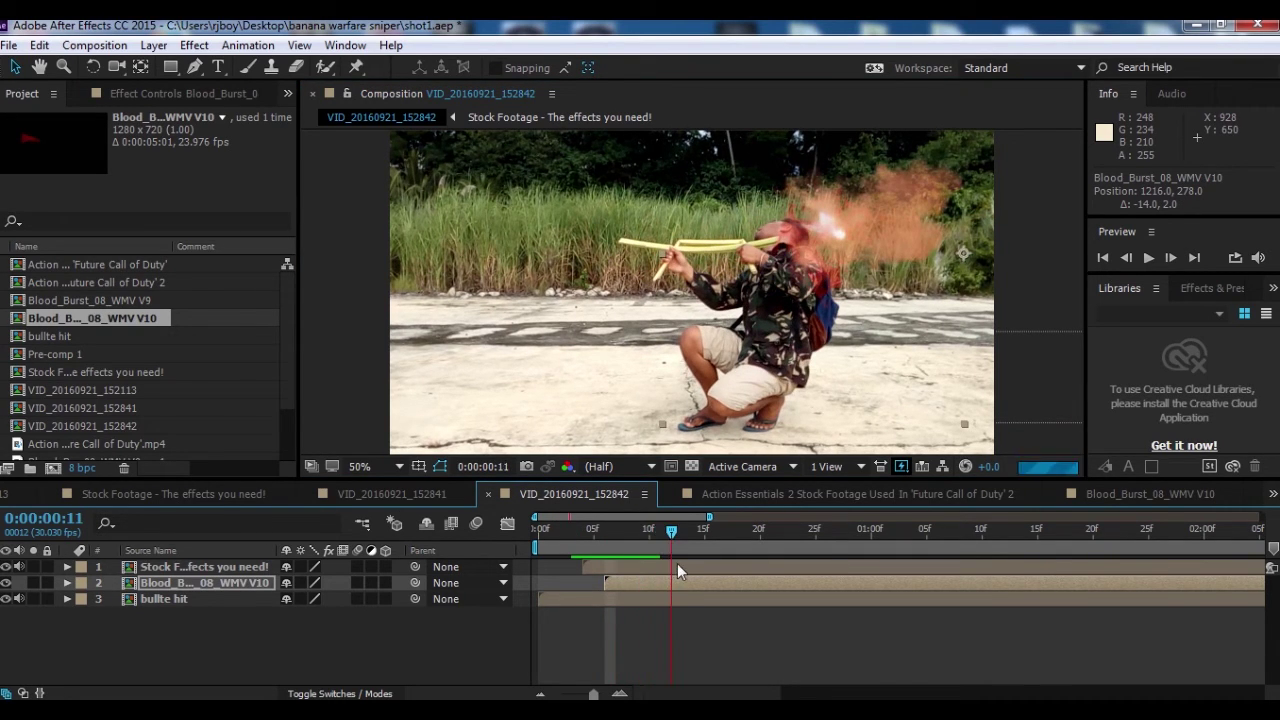
{"action": "left_click_drag", "start_coordinate": [668, 569], "coordinate": [574, 540]}
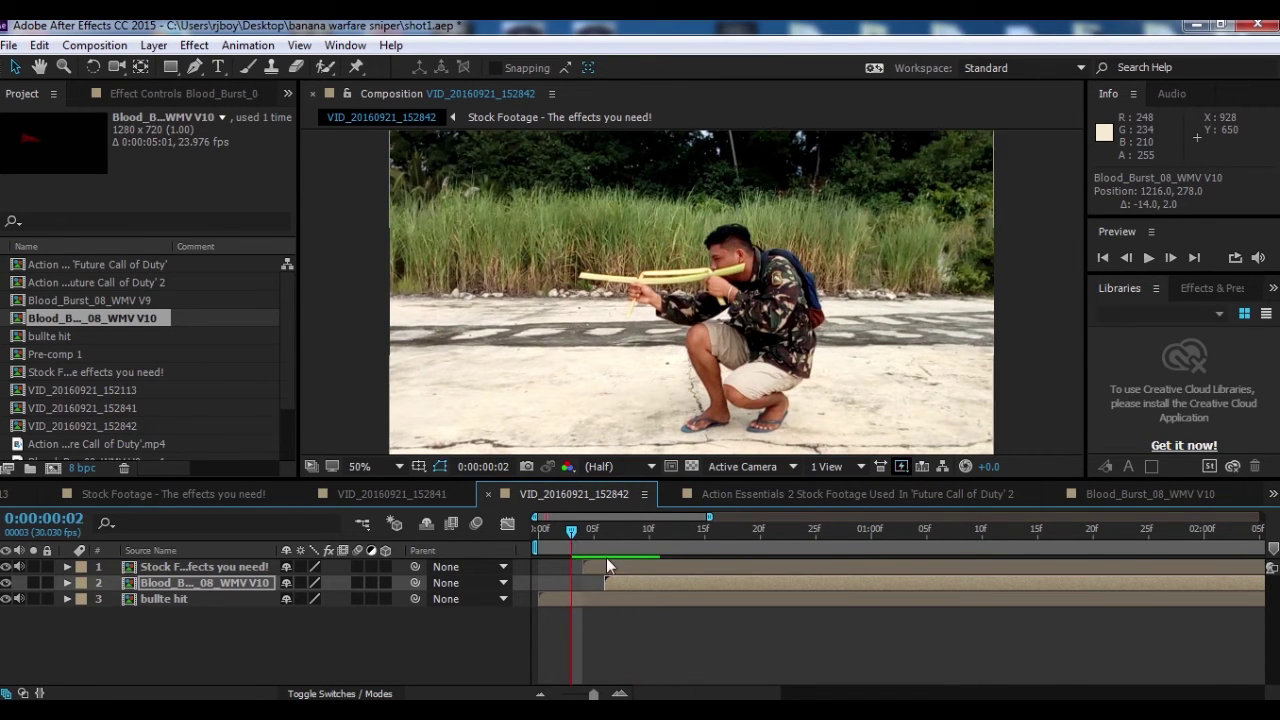
{"action": "left_click", "coordinate": [558, 596]}
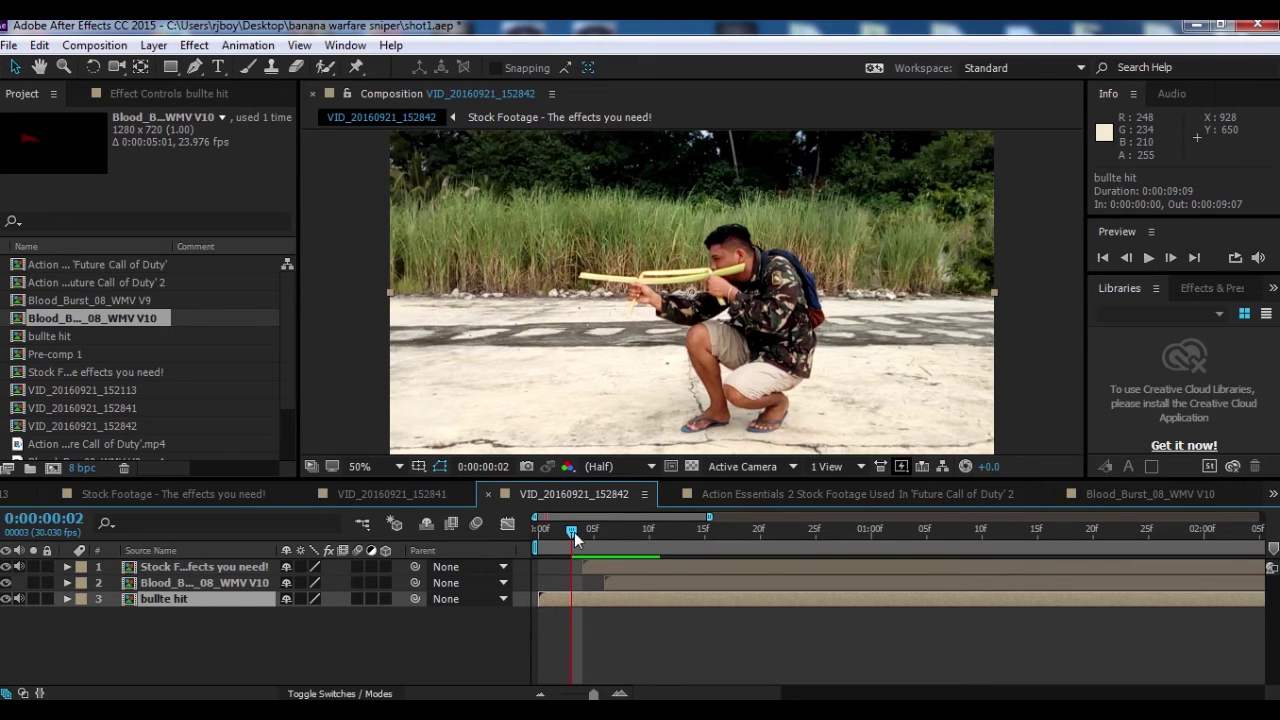
{"action": "mouse_move", "coordinate": [575, 532]}
{"action": "left_mouse_down"}
{"action": "mouse_move", "coordinate": [584, 540]}
{"action": "mouse_move", "coordinate": [572, 534]}
{"action": "left_mouse_up"}
{"action": "left_click_drag", "start_coordinate": [573, 527], "coordinate": [686, 598]}
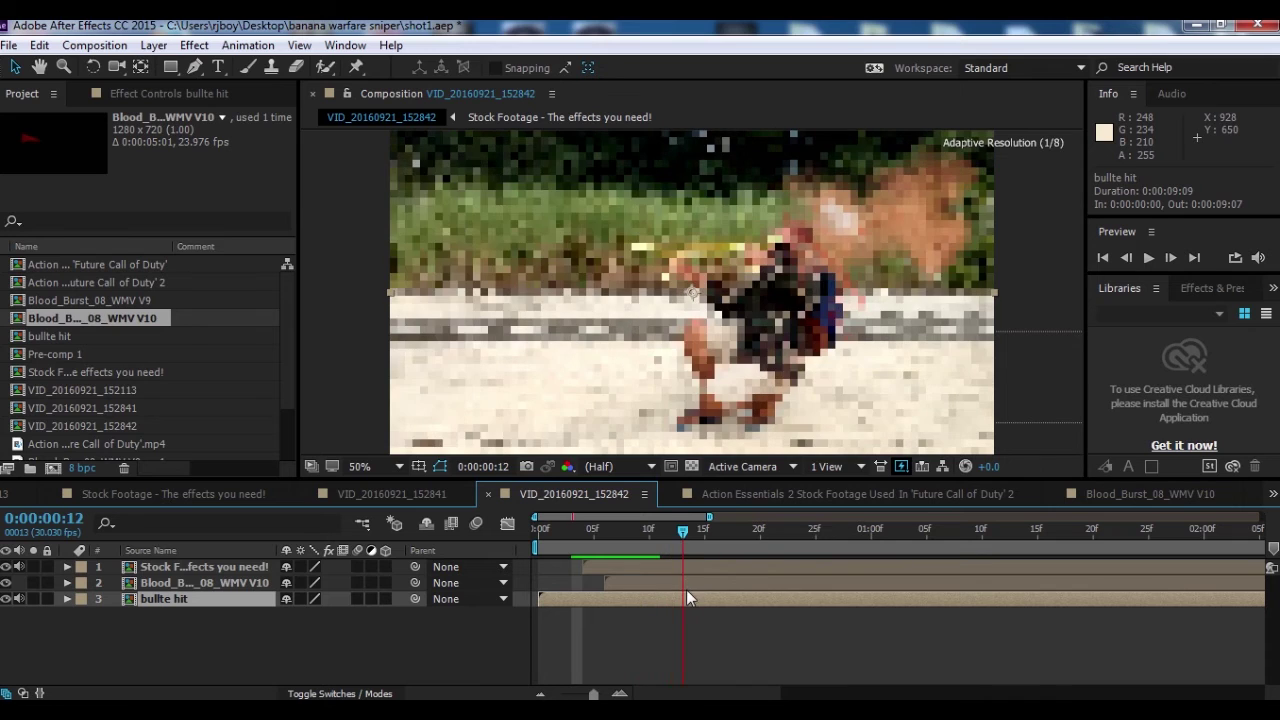
{"action": "left_click_drag", "start_coordinate": [686, 598], "coordinate": [724, 633]}
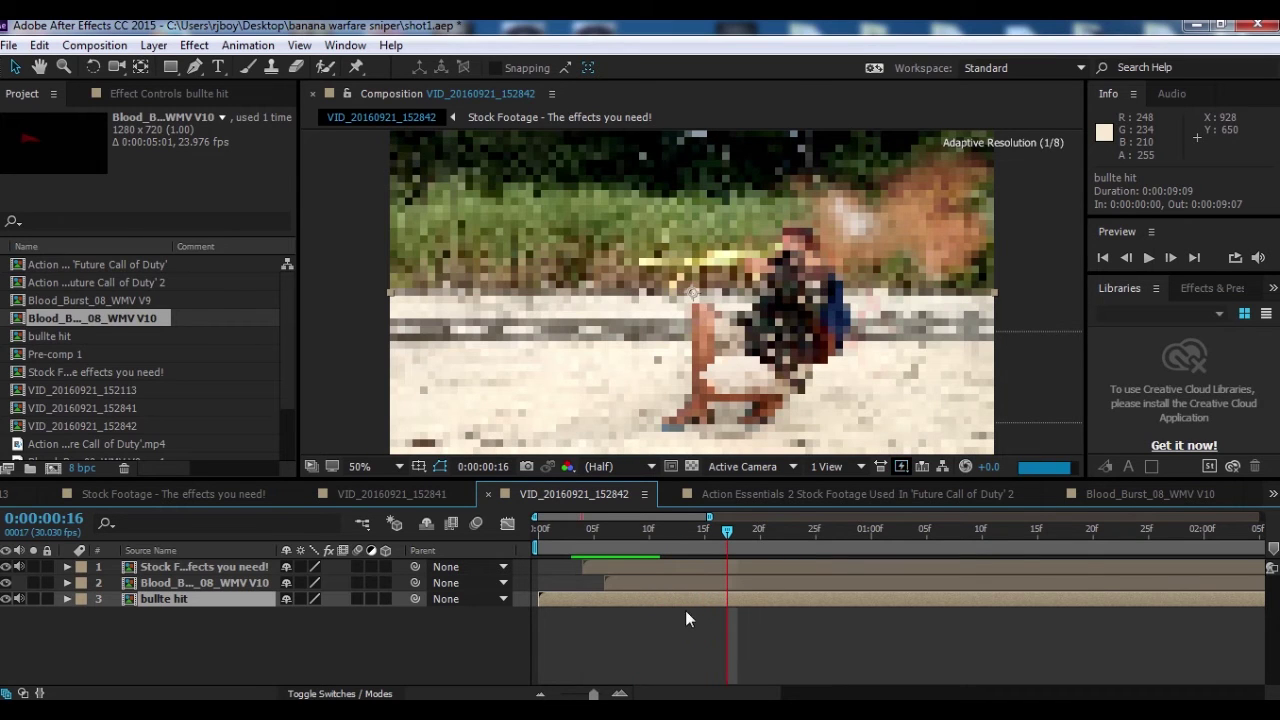
{"action": "left_click", "coordinate": [234, 657]}
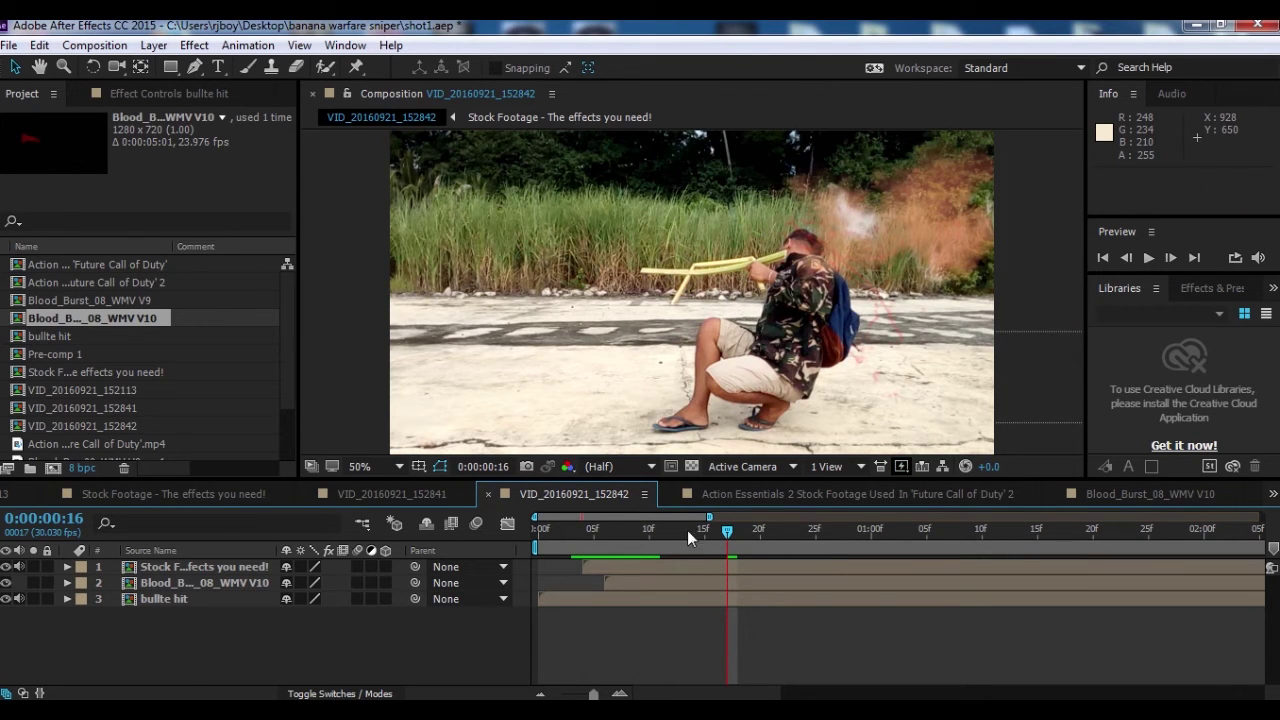
{"action": "left_click", "coordinate": [649, 531]}
{"action": "mouse_move", "coordinate": [649, 536]}
{"action": "left_mouse_down"}
{"action": "mouse_move", "coordinate": [822, 622]}
{"action": "mouse_move", "coordinate": [601, 584]}
{"action": "mouse_move", "coordinate": [616, 589]}
{"action": "left_mouse_up"}
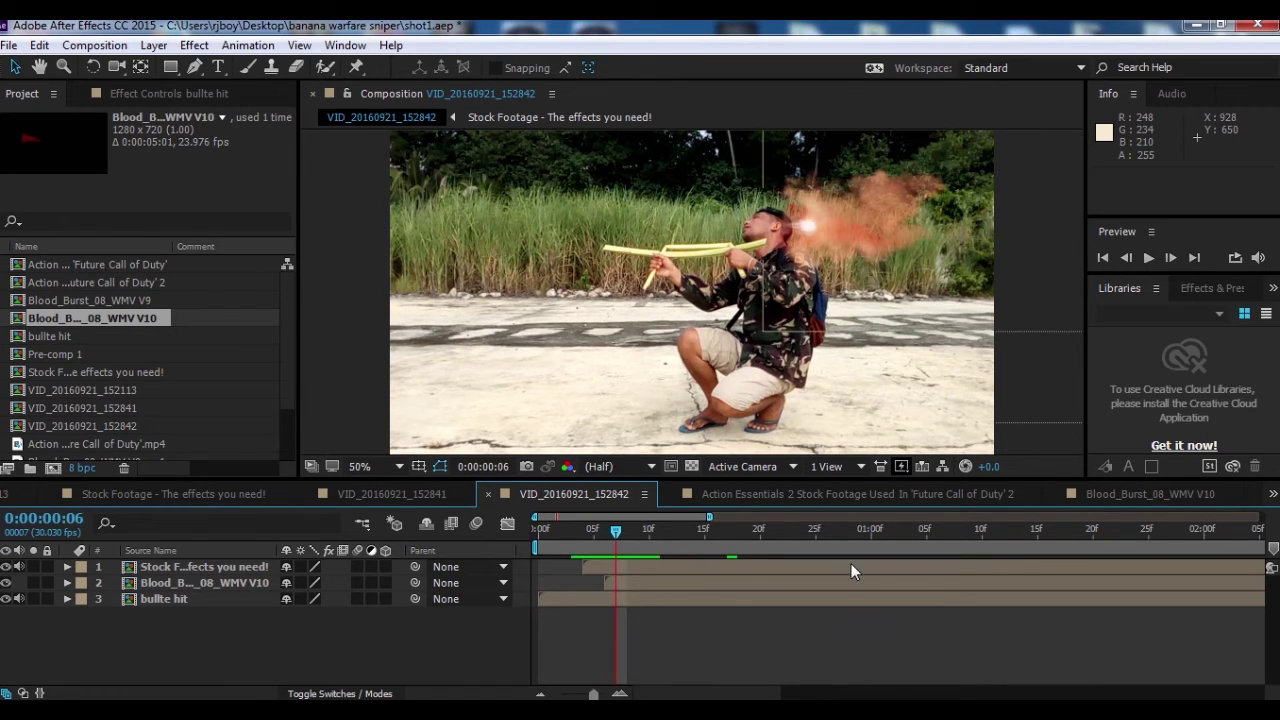
- Select the Stock Footage and Blood_Burst_08_WMV V10 layers and pre-compose them into Pre-comp 2
{"action": "left_click", "coordinate": [822, 570]}
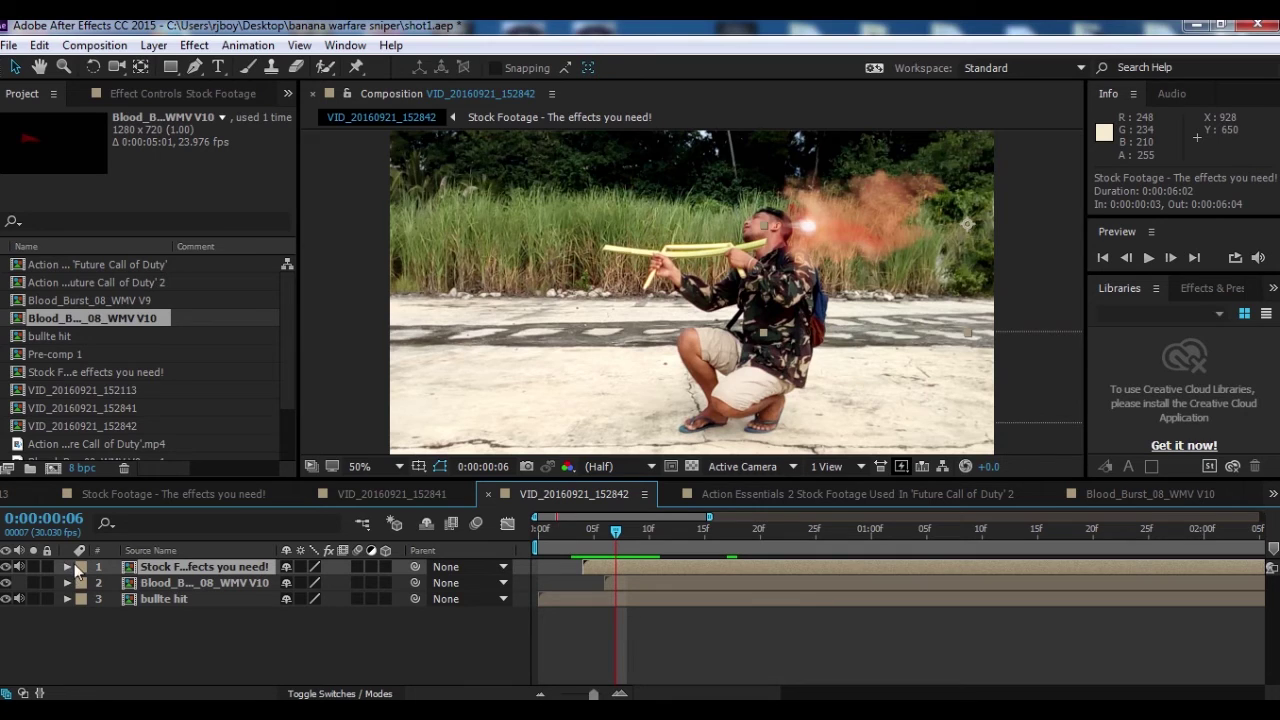
{"action": "left_click", "coordinate": [197, 586], "text": "ctrl"}
{"action": "right_click", "coordinate": [697, 592]}
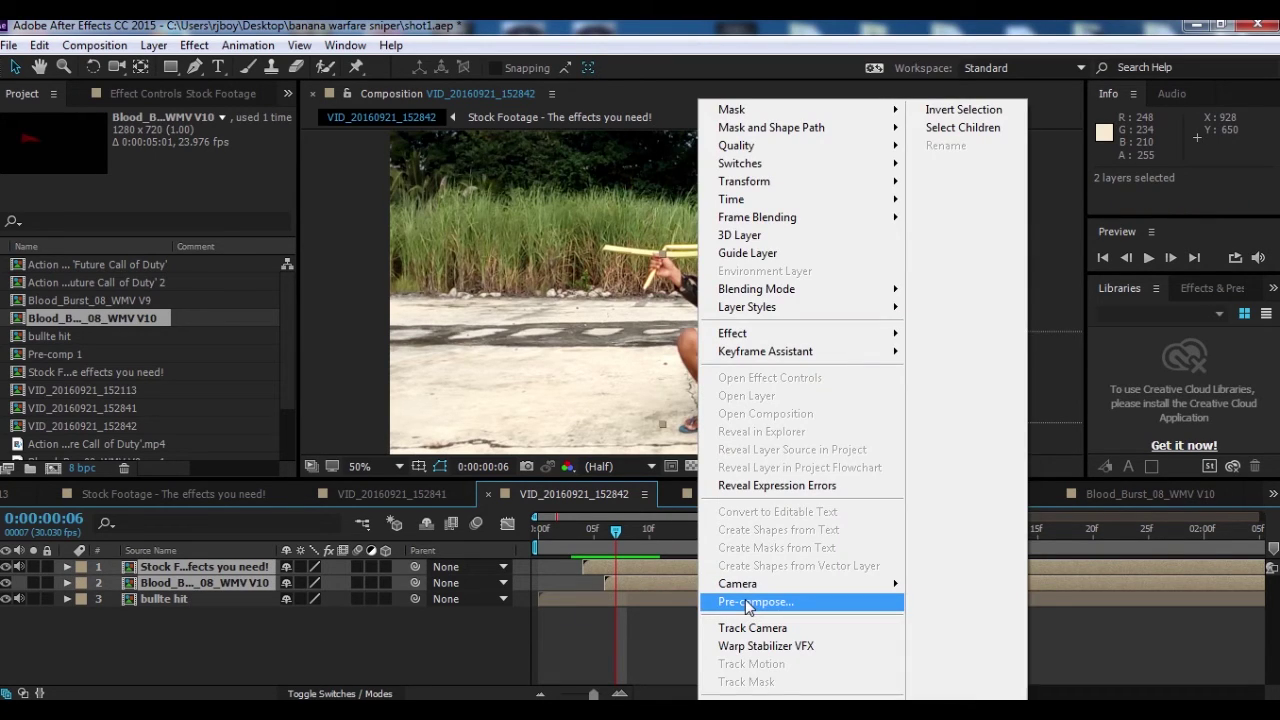
{"action": "left_click", "coordinate": [222, 624]}
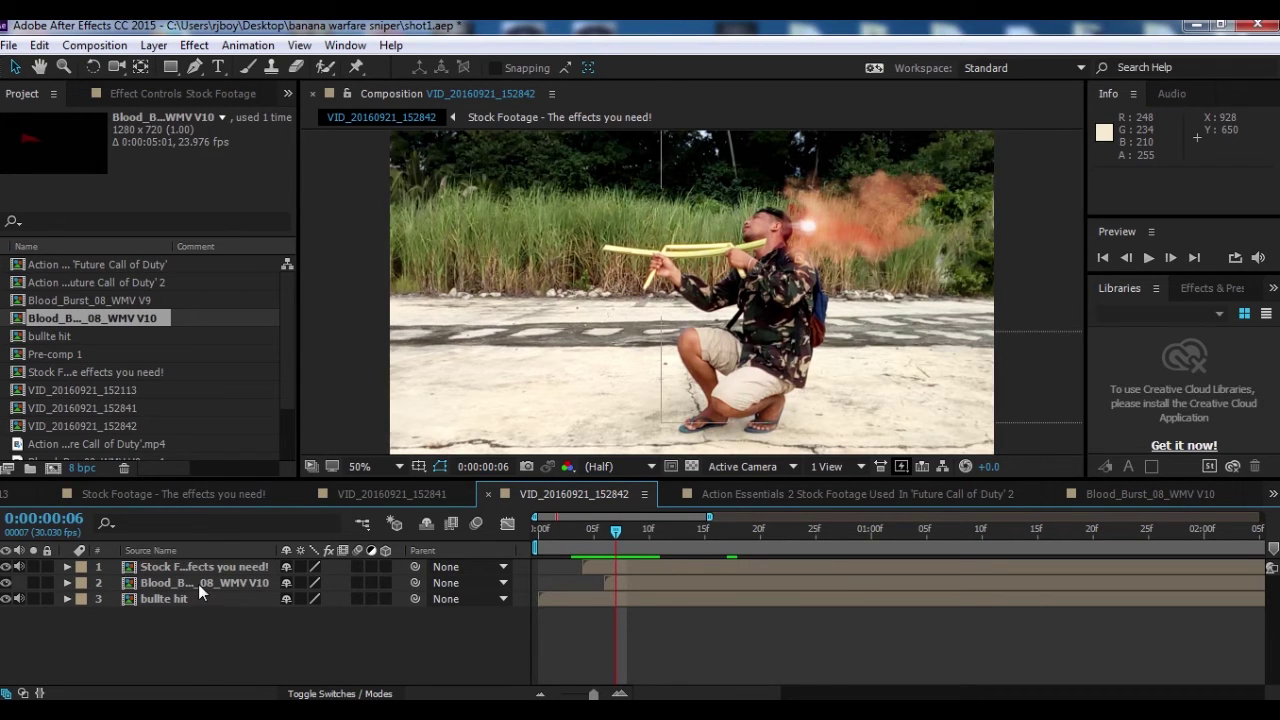
{"action": "left_click", "coordinate": [198, 584]}
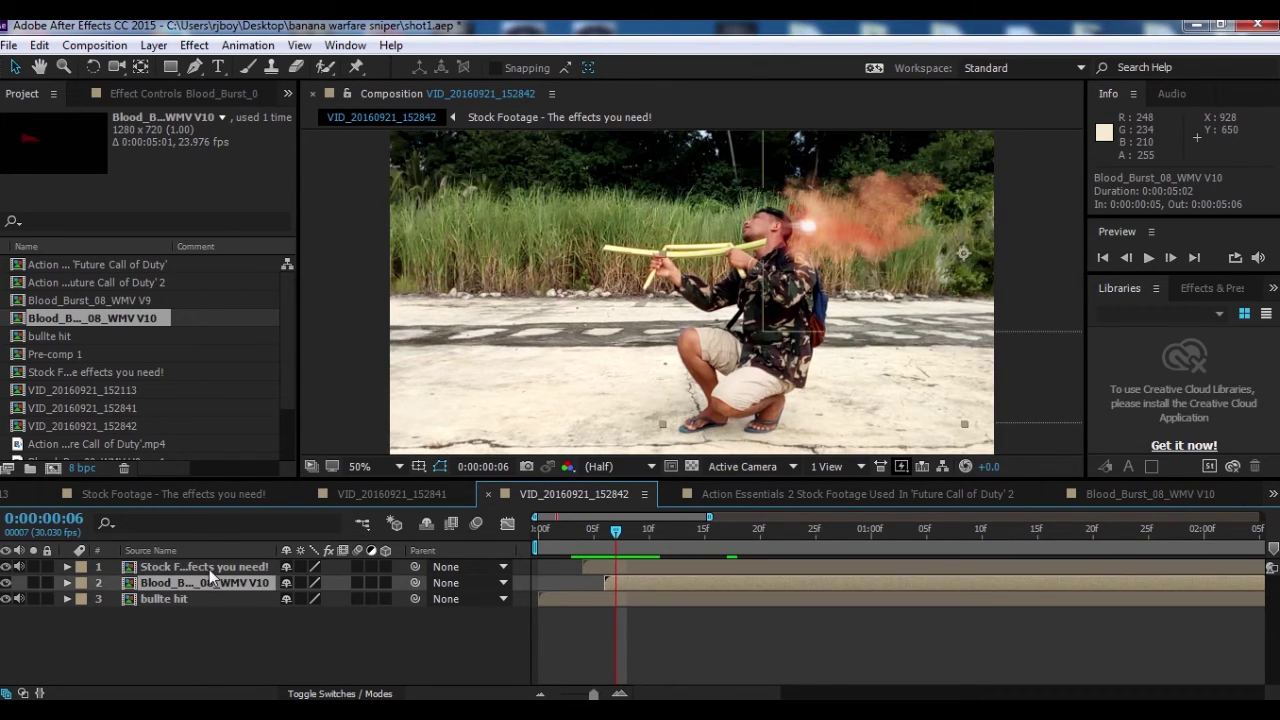
{"action": "left_click", "coordinate": [209, 569], "text": "ctrl"}
{"action": "right_click", "coordinate": [713, 577]}
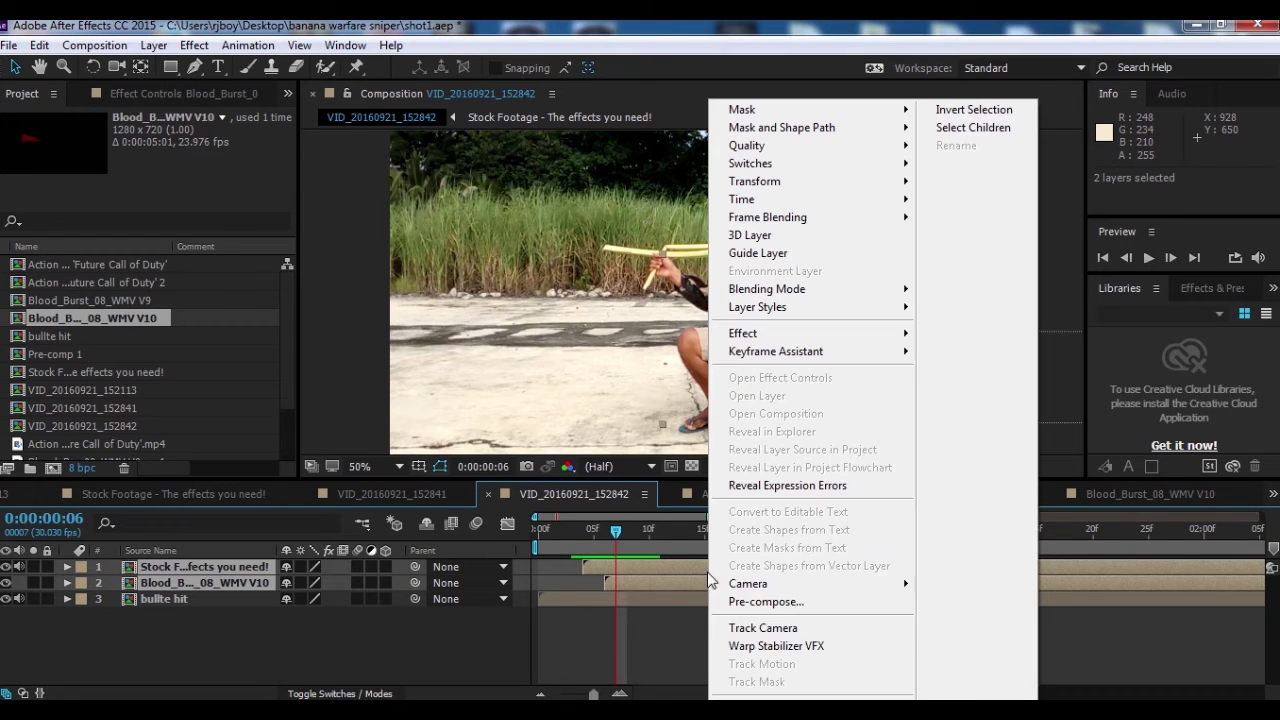
{"action": "left_click", "coordinate": [800, 602]}
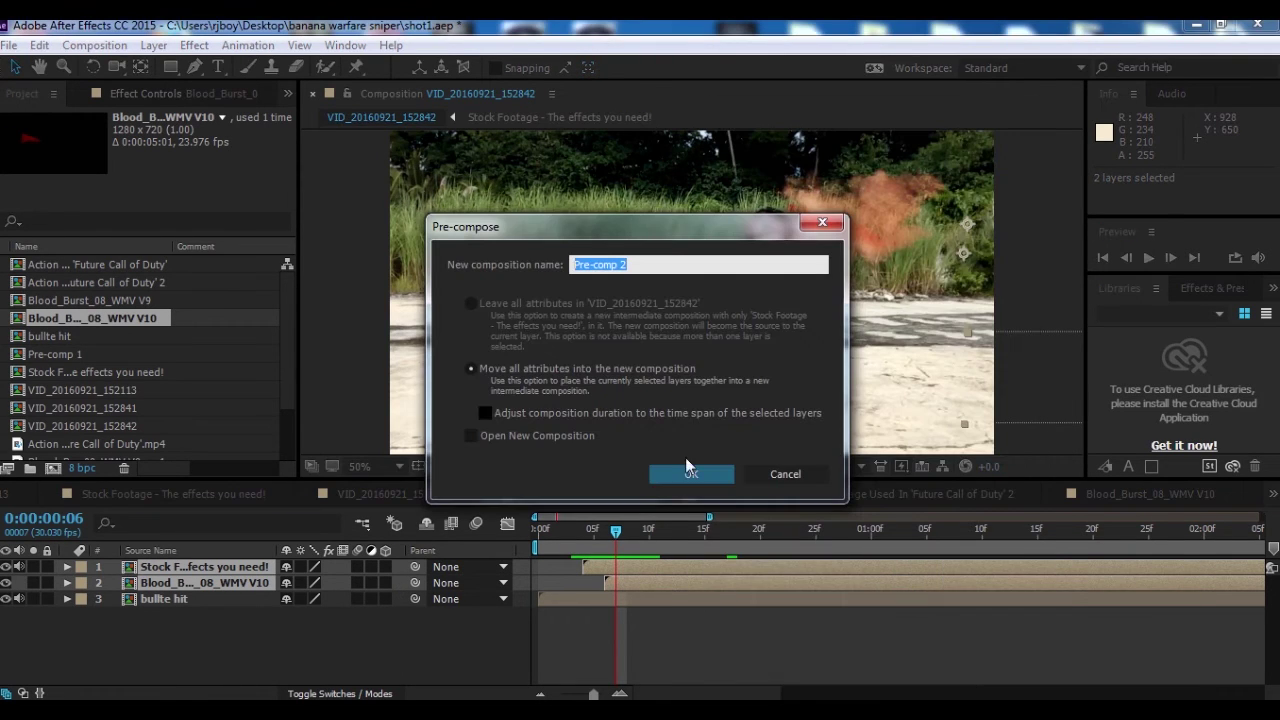
{"action": "left_click", "coordinate": [690, 474]}
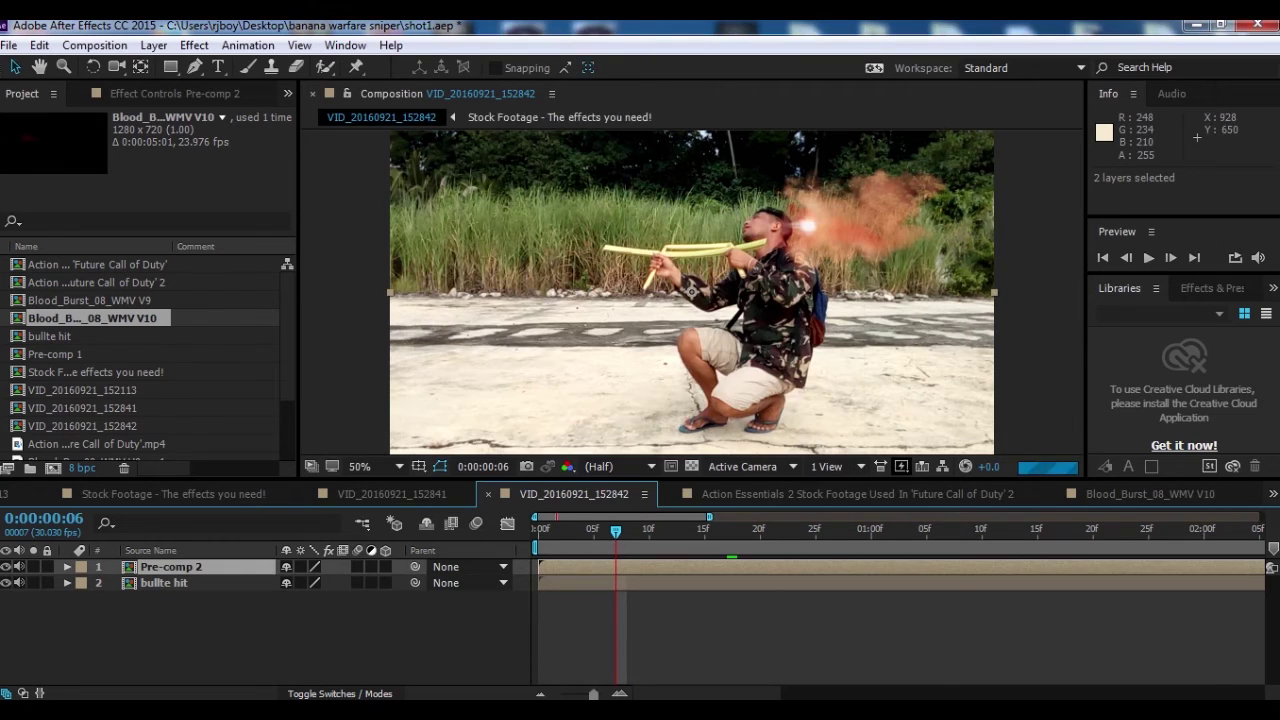
{"action": "left_click", "coordinate": [67, 567]}
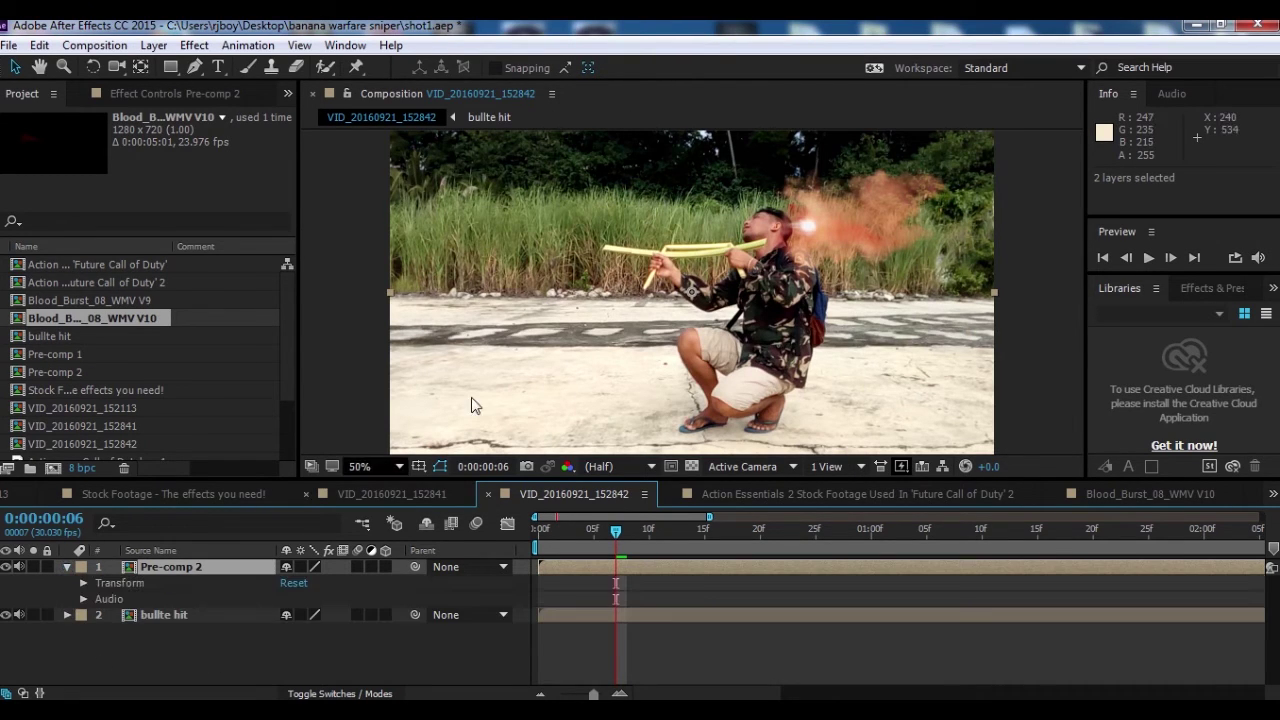
{"action": "left_click", "coordinate": [83, 583]}
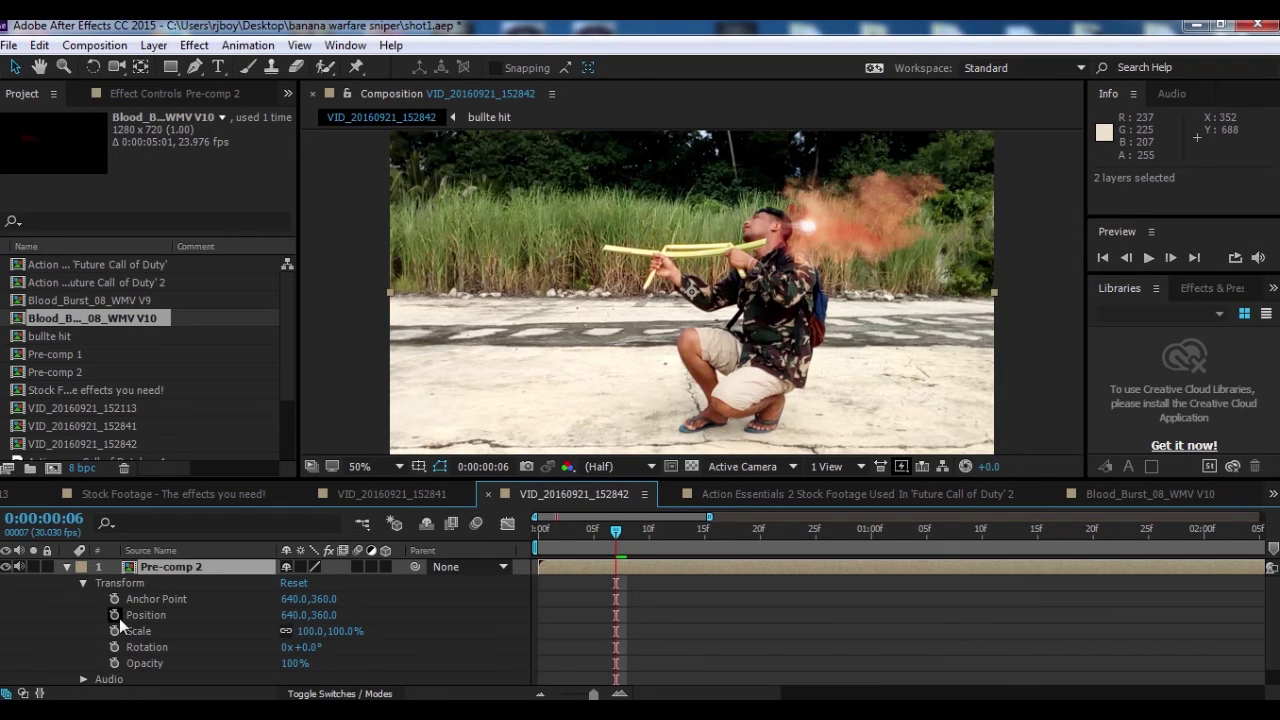
{"action": "left_click", "coordinate": [67, 567]}
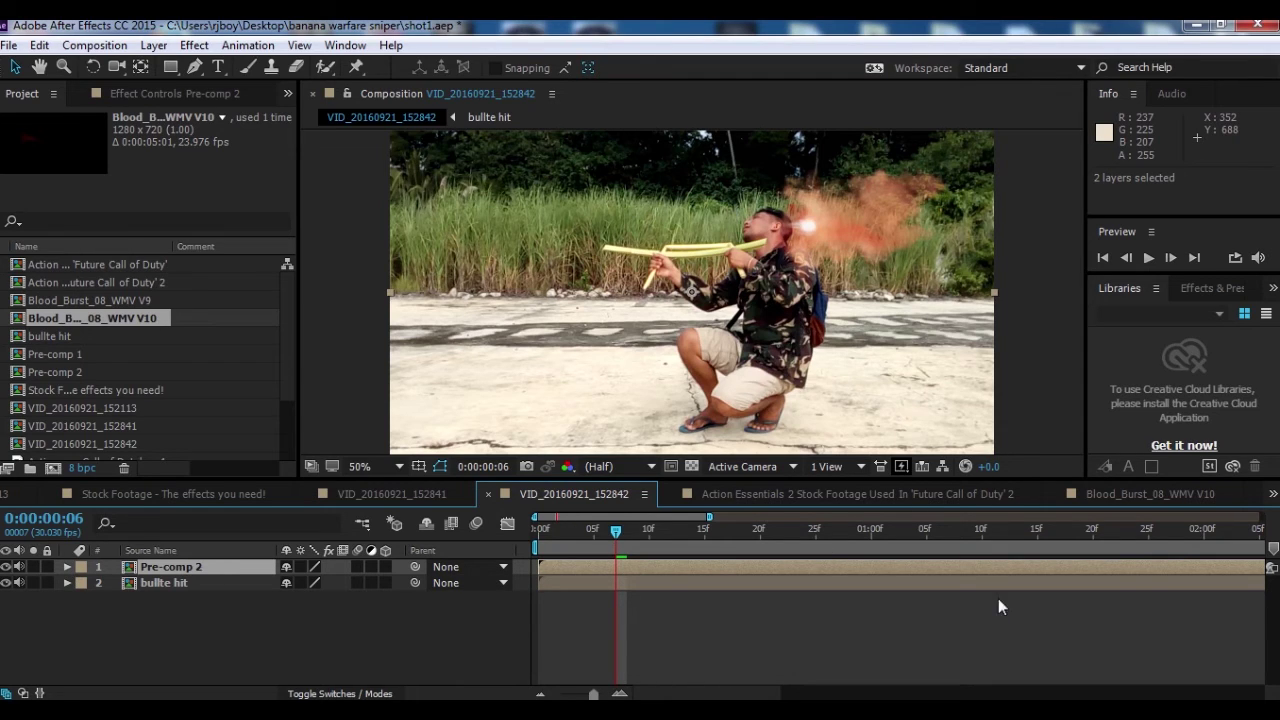
{"action": "left_click", "coordinate": [68, 567]}
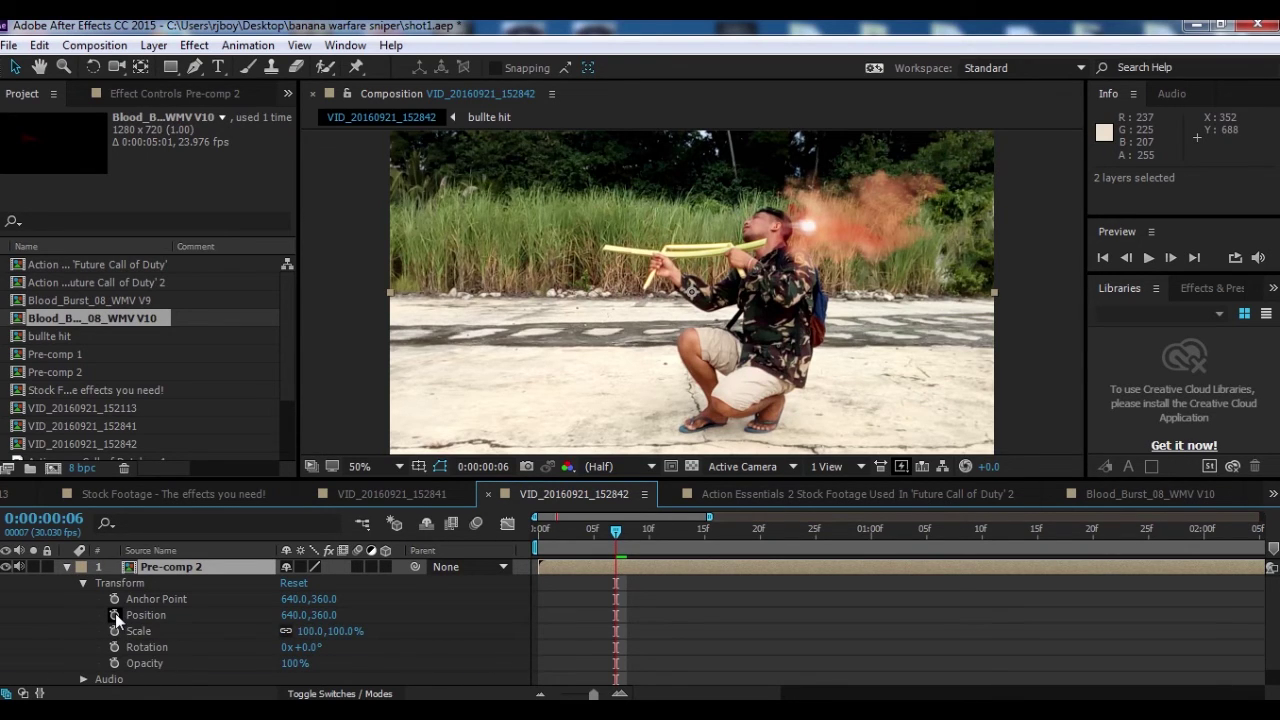
{"action": "left_click", "coordinate": [116, 615]}
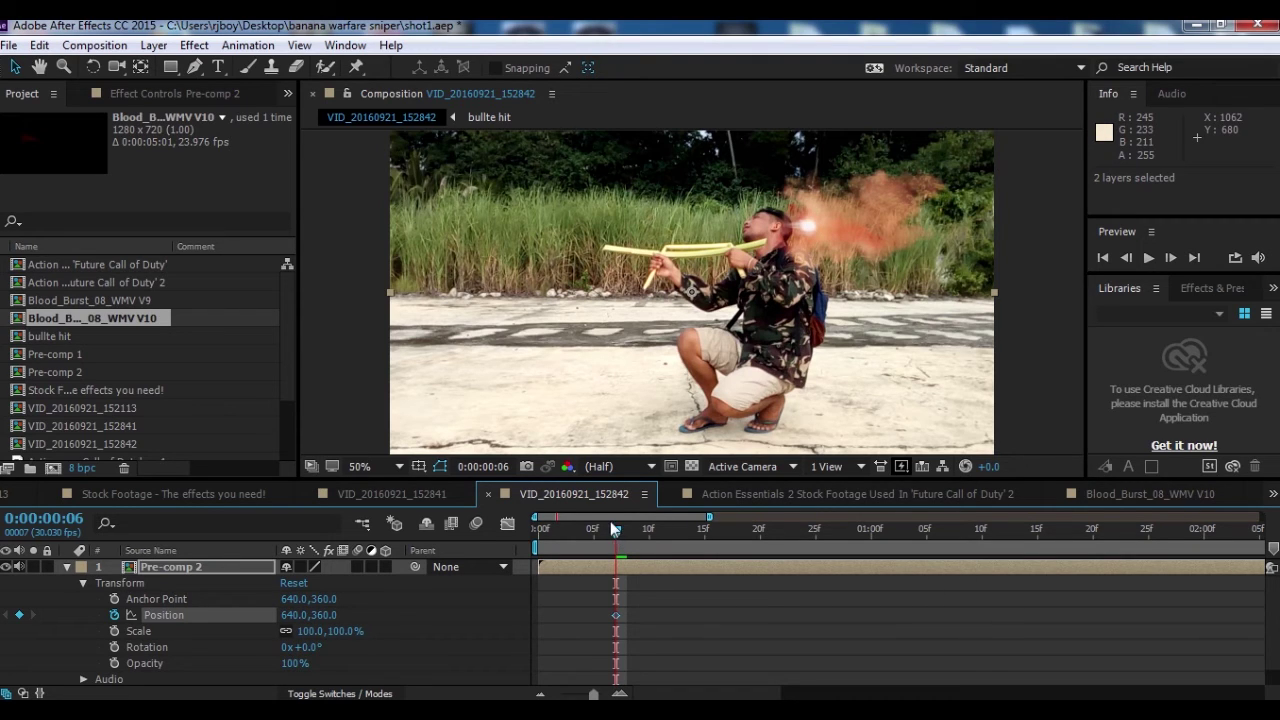
{"action": "left_click_drag", "start_coordinate": [619, 540], "coordinate": [628, 540]}
{"action": "left_click_drag", "start_coordinate": [793, 228], "coordinate": [803, 226]}
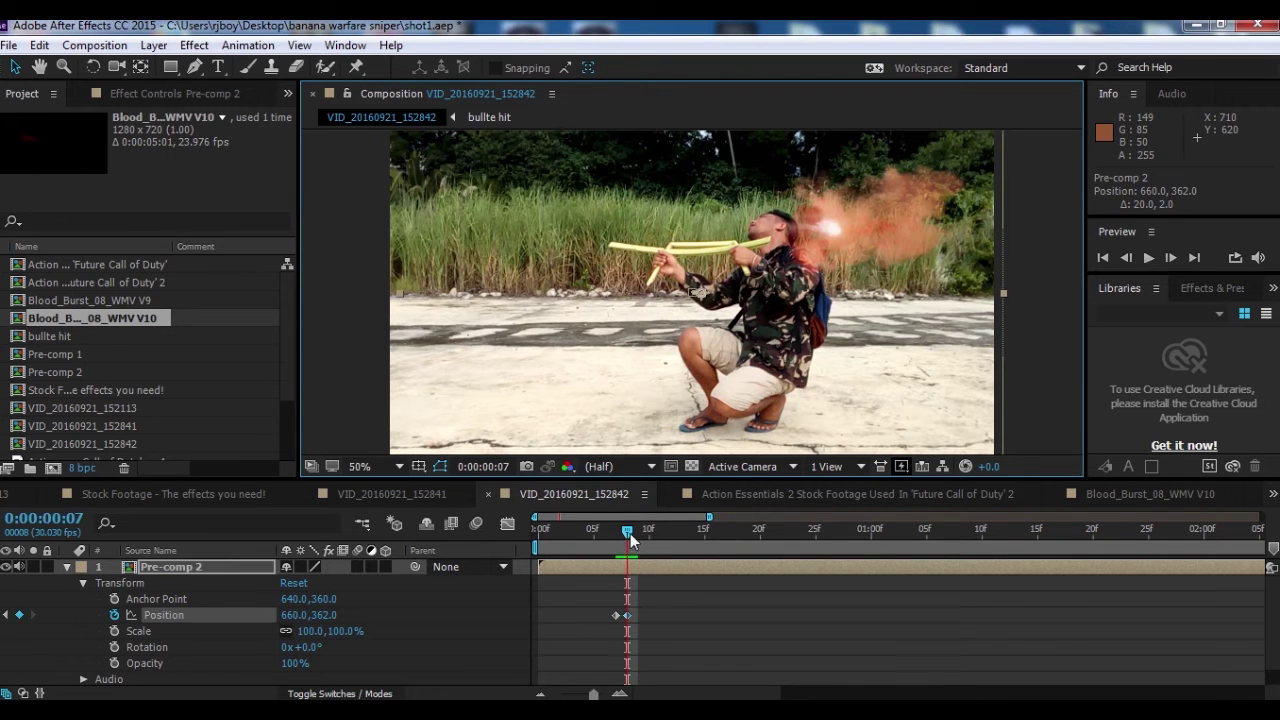
{"action": "left_click_drag", "start_coordinate": [630, 538], "coordinate": [638, 540]}
{"action": "left_click_drag", "start_coordinate": [801, 233], "coordinate": [804, 234]}
{"action": "left_click_drag", "start_coordinate": [648, 529], "coordinate": [650, 537]}
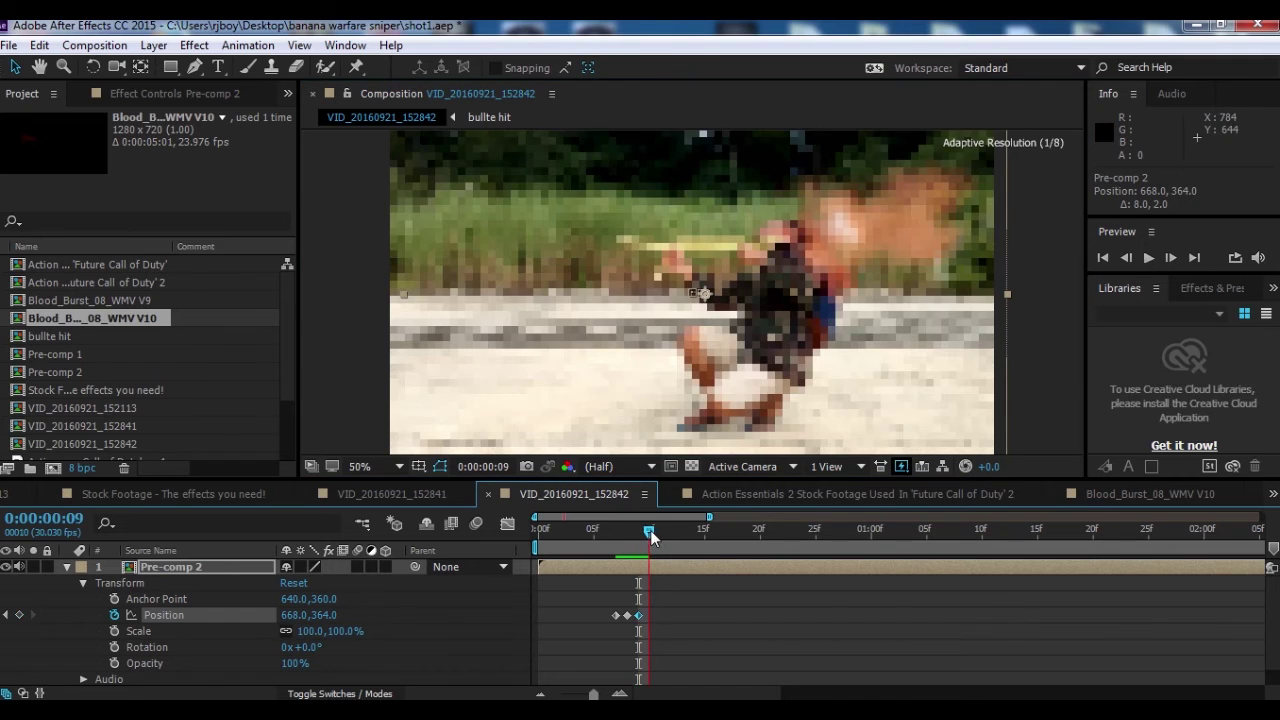
{"action": "left_click_drag", "start_coordinate": [813, 231], "coordinate": [820, 231]}
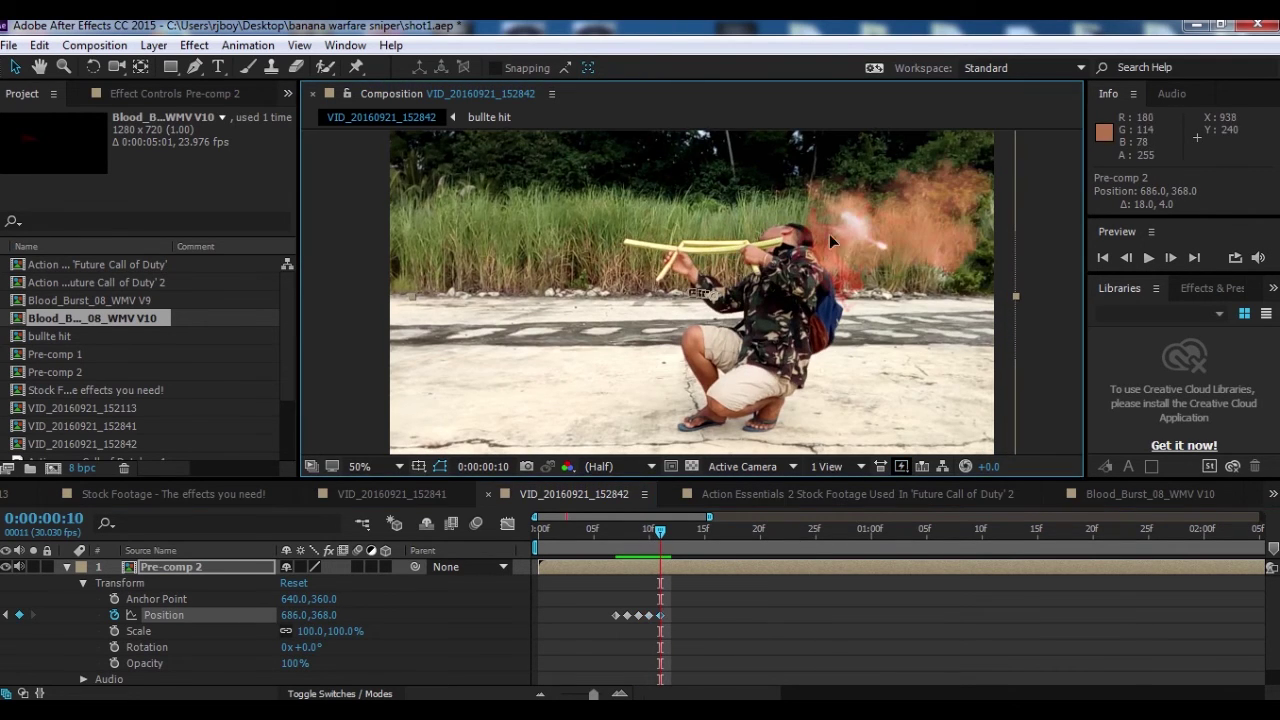
{"action": "left_click_drag", "start_coordinate": [829, 234], "coordinate": [839, 235]}
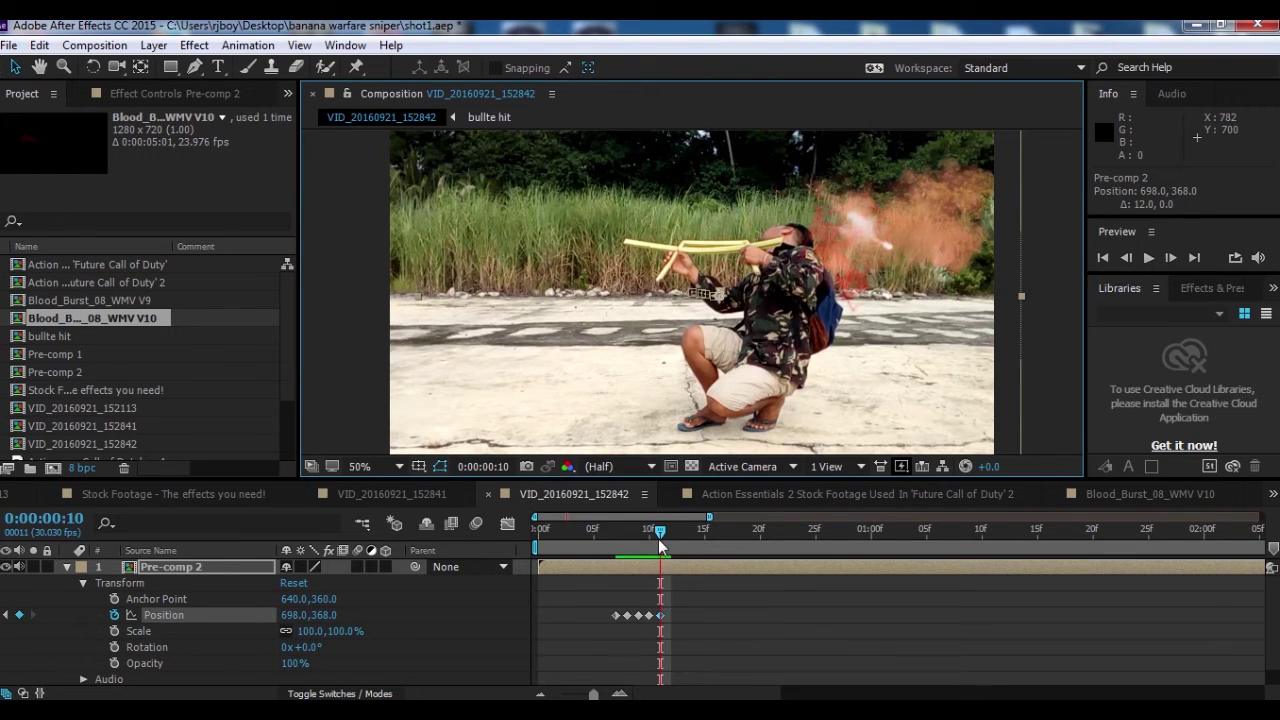
{"action": "left_click", "coordinate": [671, 534]}
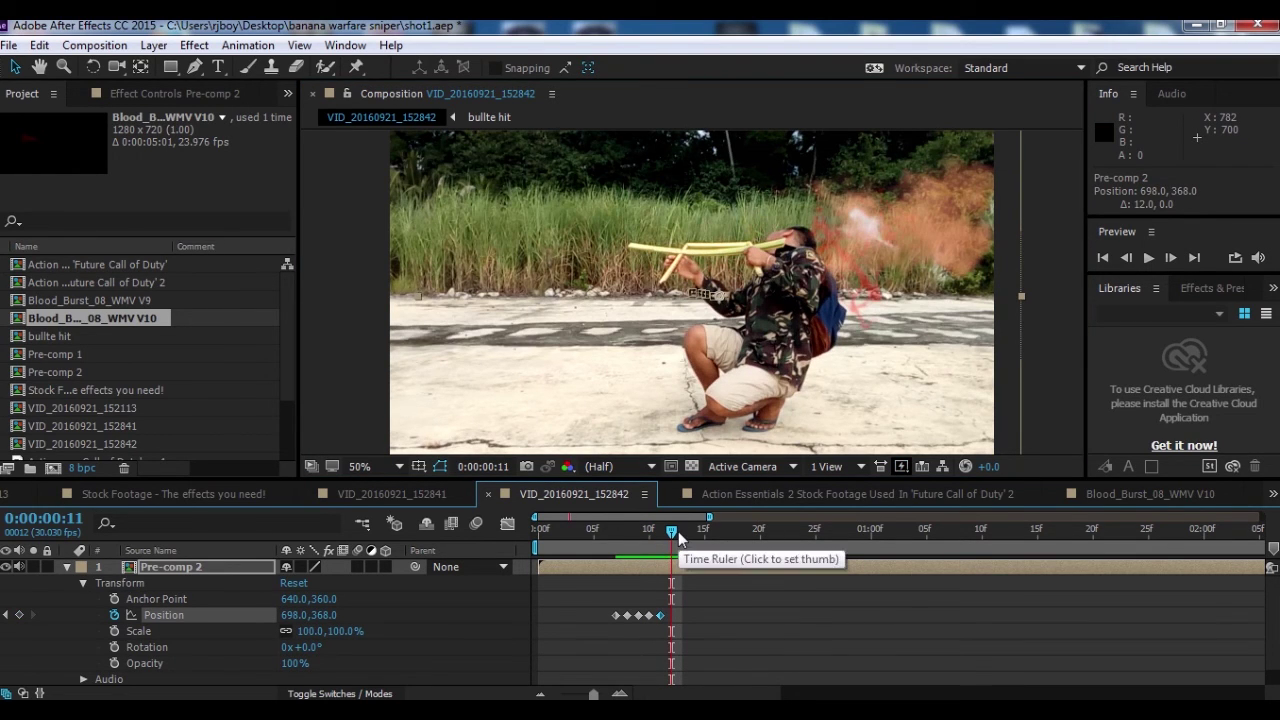
{"action": "left_click_drag", "start_coordinate": [684, 537], "coordinate": [595, 548]}
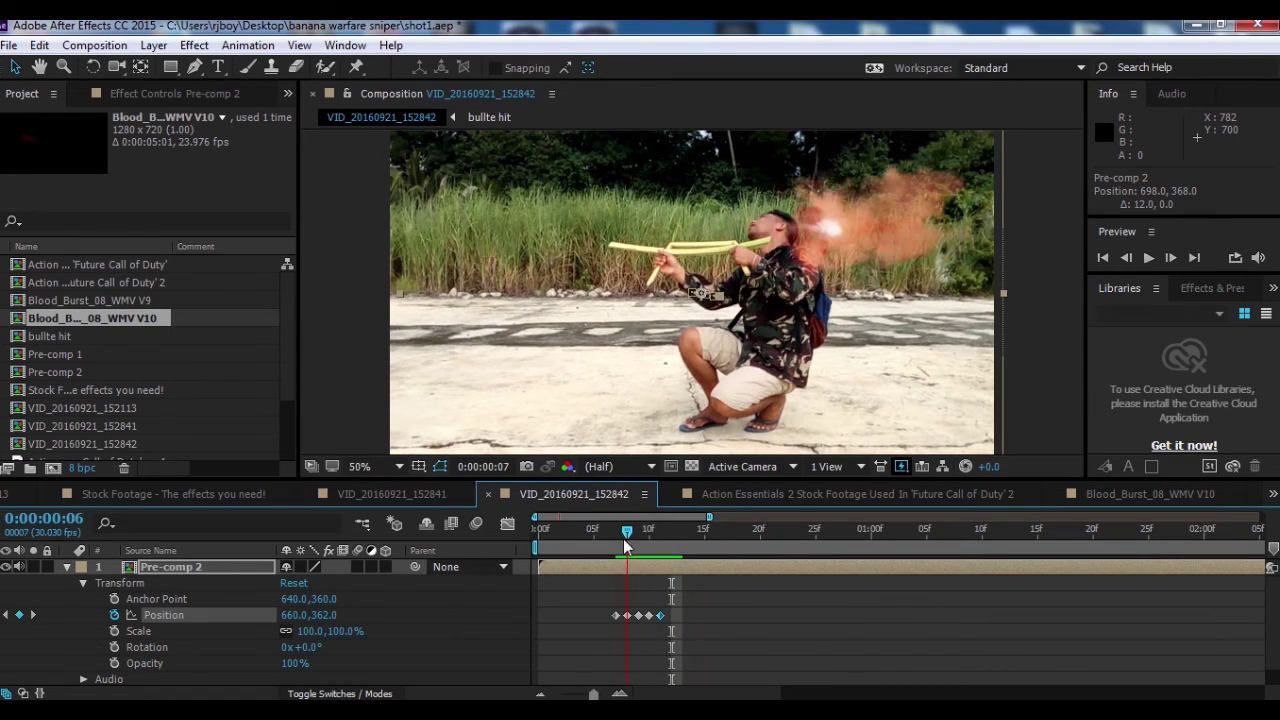
{"action": "mouse_move", "coordinate": [604, 541]}
{"action": "left_mouse_down"}
{"action": "mouse_move", "coordinate": [588, 538]}
{"action": "mouse_move", "coordinate": [657, 554]}
{"action": "left_mouse_up"}
{"action": "left_click", "coordinate": [583, 530]}
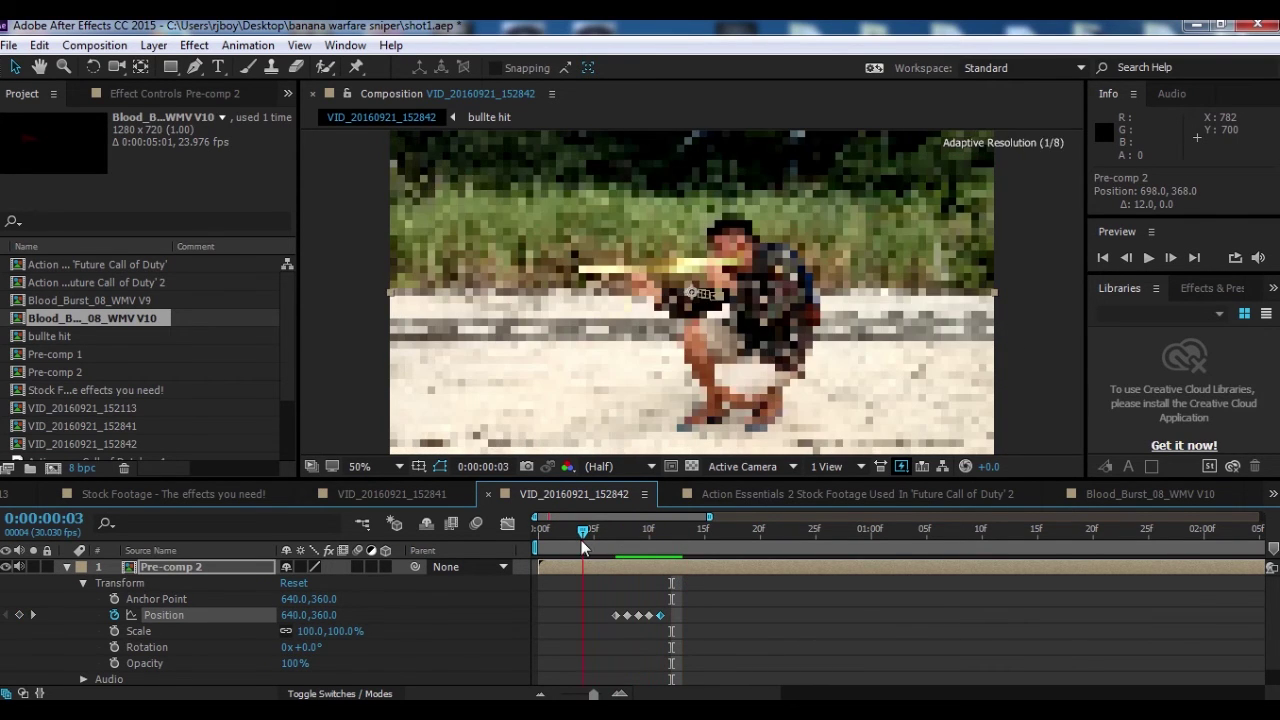
- Preview the recoil shake, review frames 3 to 8, and collapse Pre-comp 2's transform properties
{"action": "left_click_drag", "start_coordinate": [583, 530], "coordinate": [518, 548]}
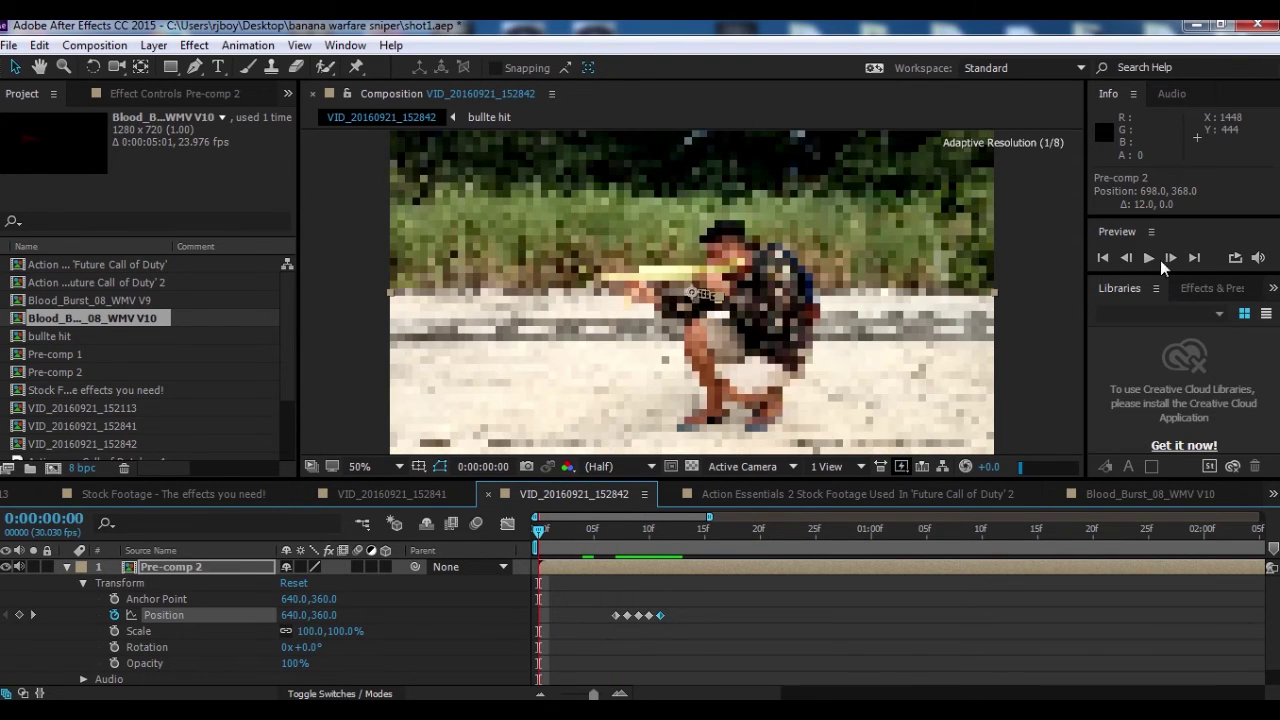
{"action": "left_click", "coordinate": [1149, 256]}
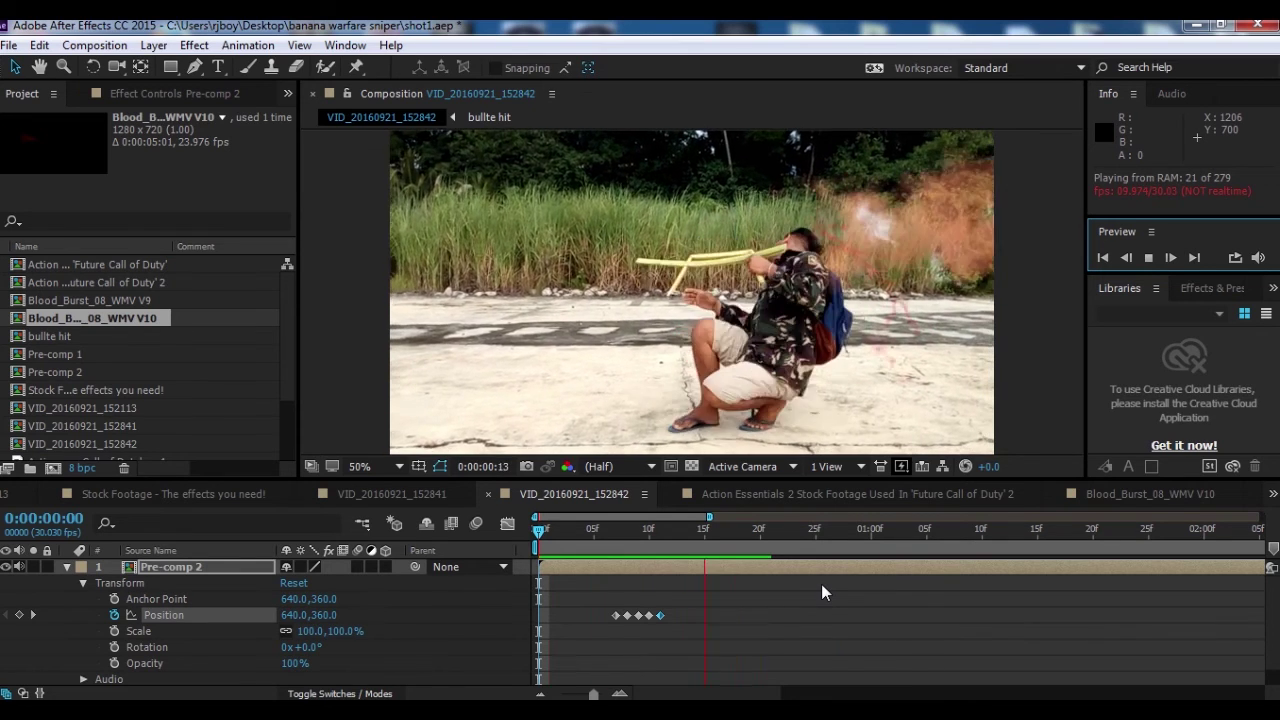
{"action": "key", "text": "space"}
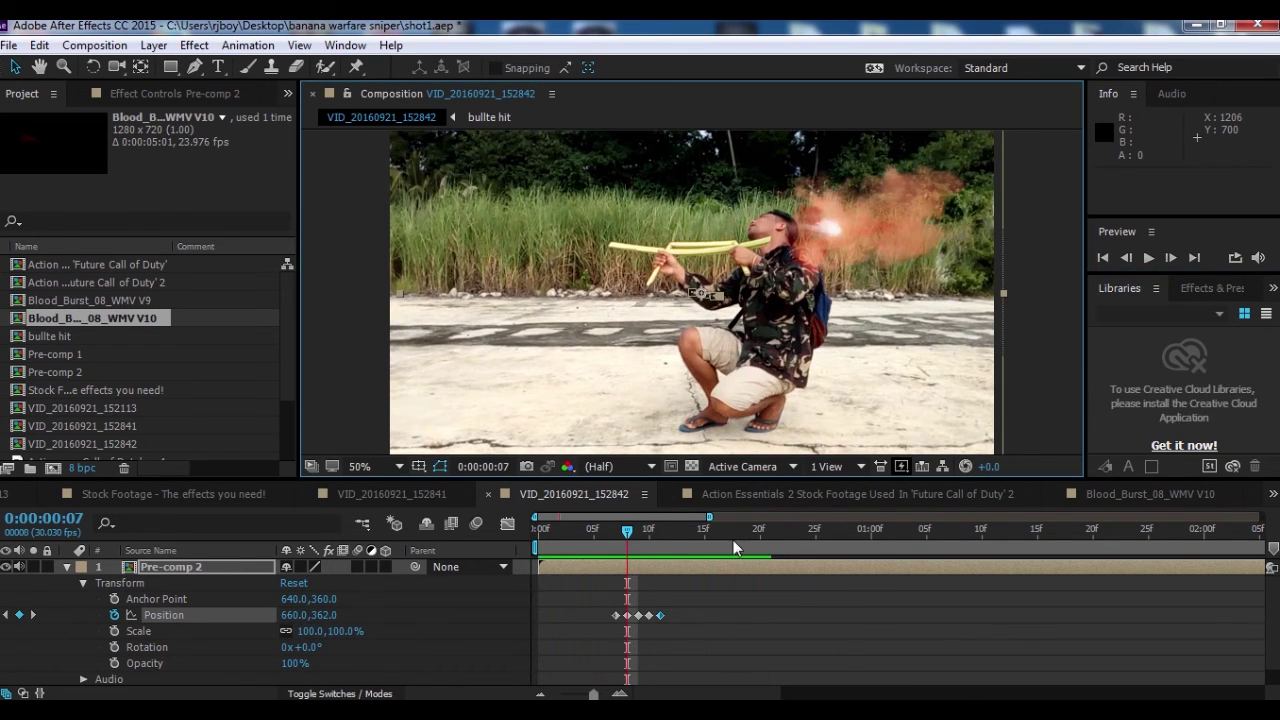
{"action": "left_click_drag", "start_coordinate": [637, 530], "coordinate": [576, 535]}
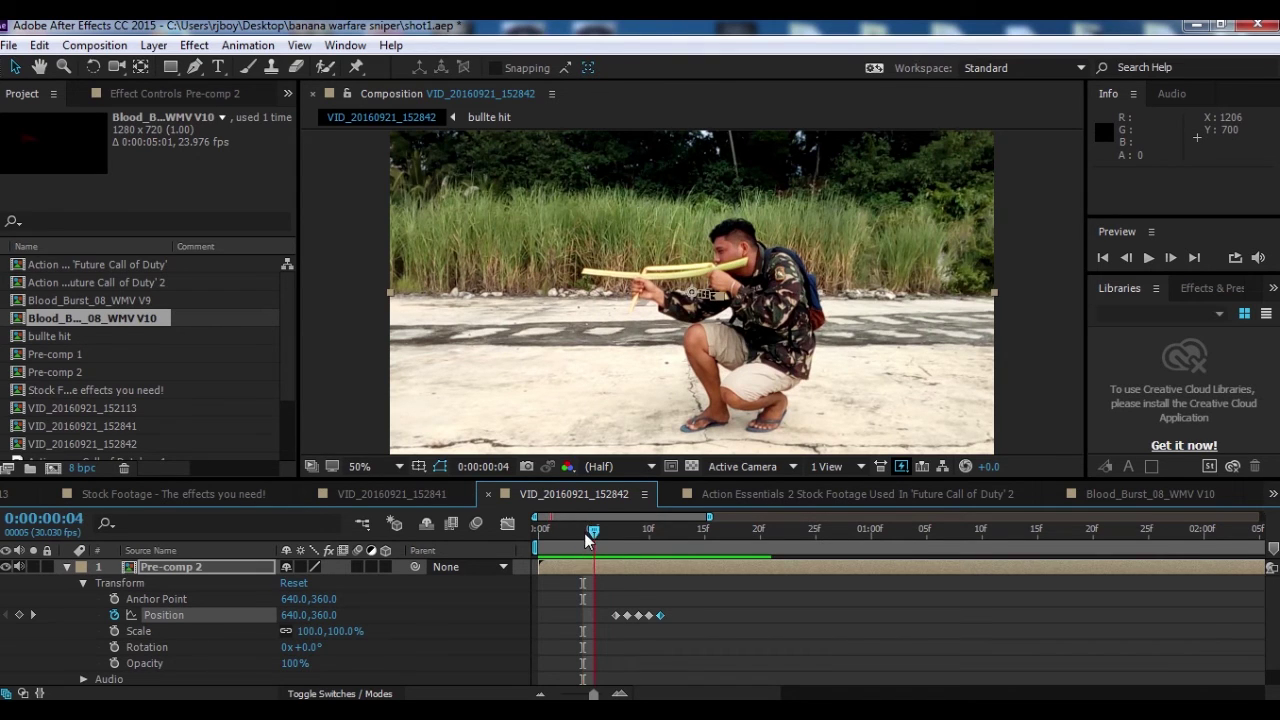
{"action": "mouse_move", "coordinate": [607, 542]}
{"action": "left_mouse_down"}
{"action": "mouse_move", "coordinate": [700, 563]}
{"action": "mouse_move", "coordinate": [609, 546]}
{"action": "mouse_move", "coordinate": [616, 554]}
{"action": "mouse_move", "coordinate": [555, 563]}
{"action": "left_mouse_up"}
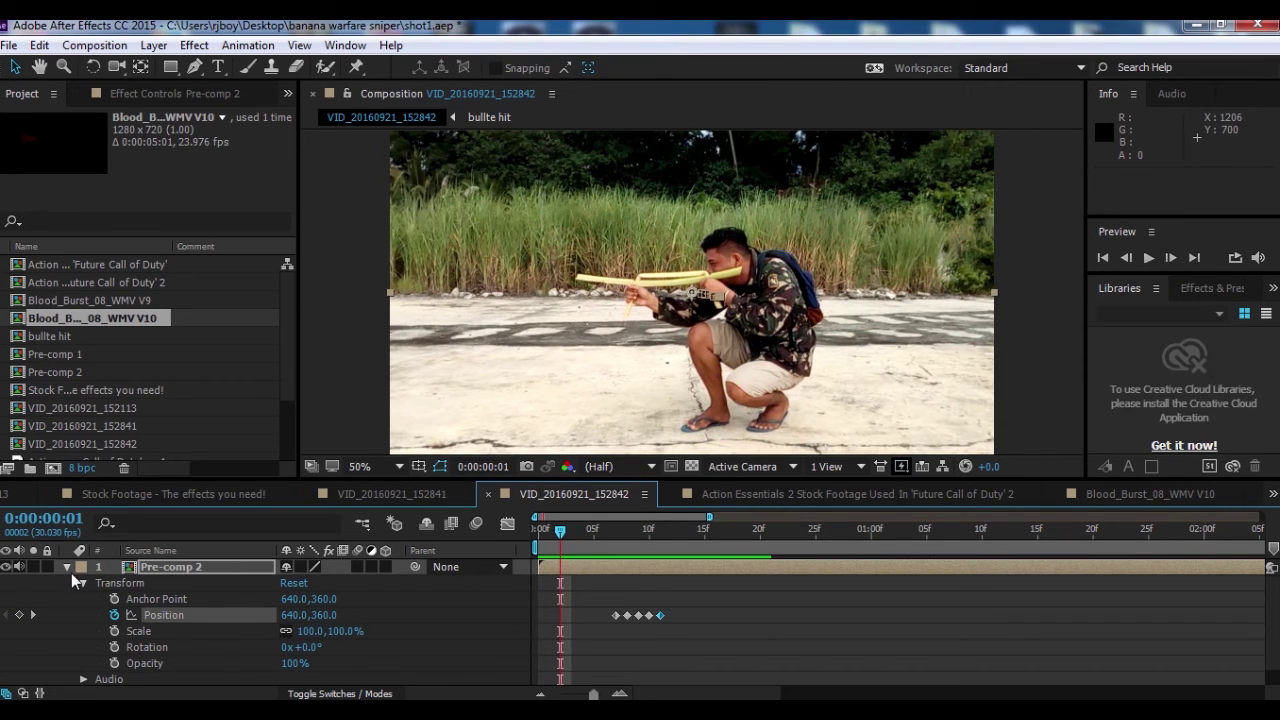
{"action": "left_click", "coordinate": [612, 538]}
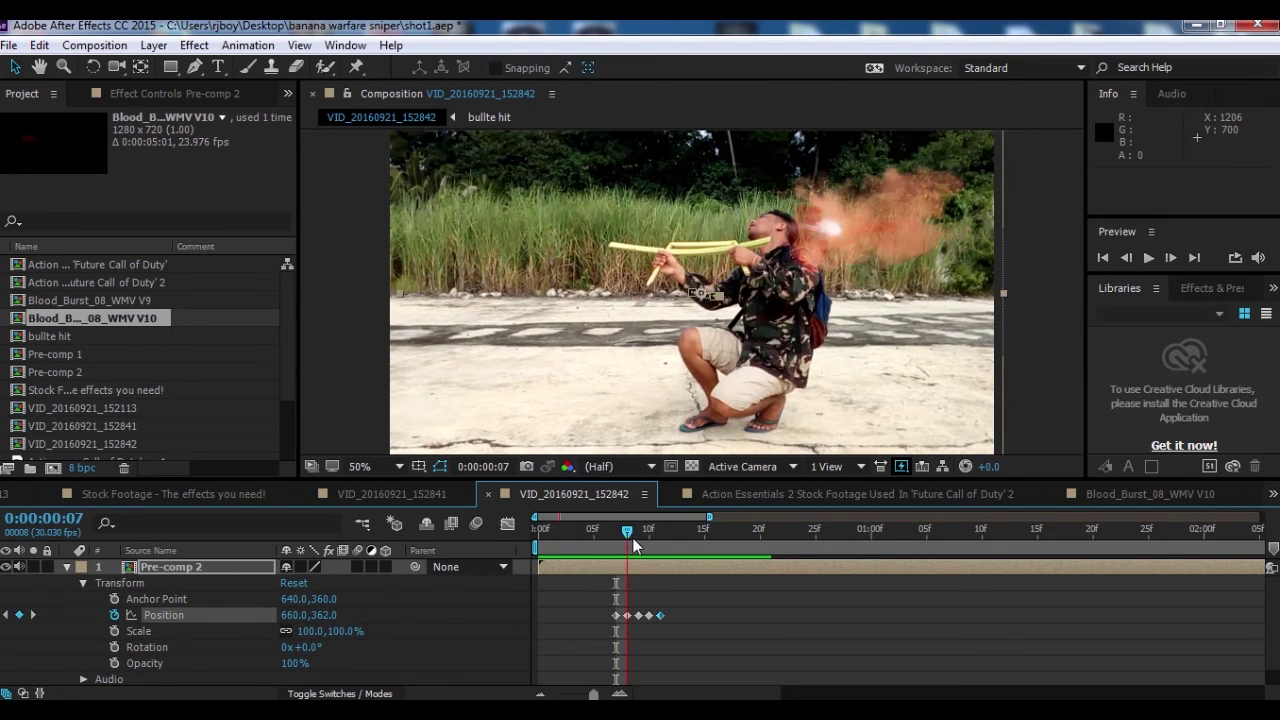
{"action": "left_click_drag", "start_coordinate": [619, 531], "coordinate": [637, 542]}
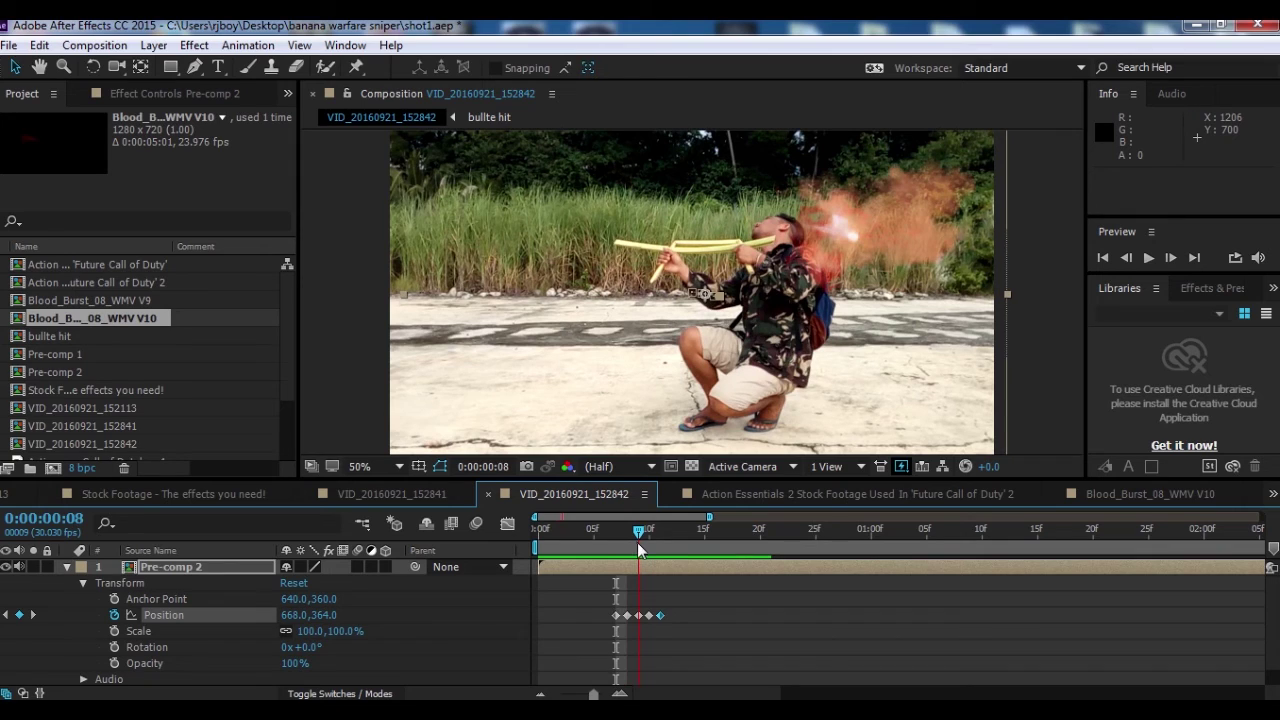
{"action": "left_click", "coordinate": [66, 567]}
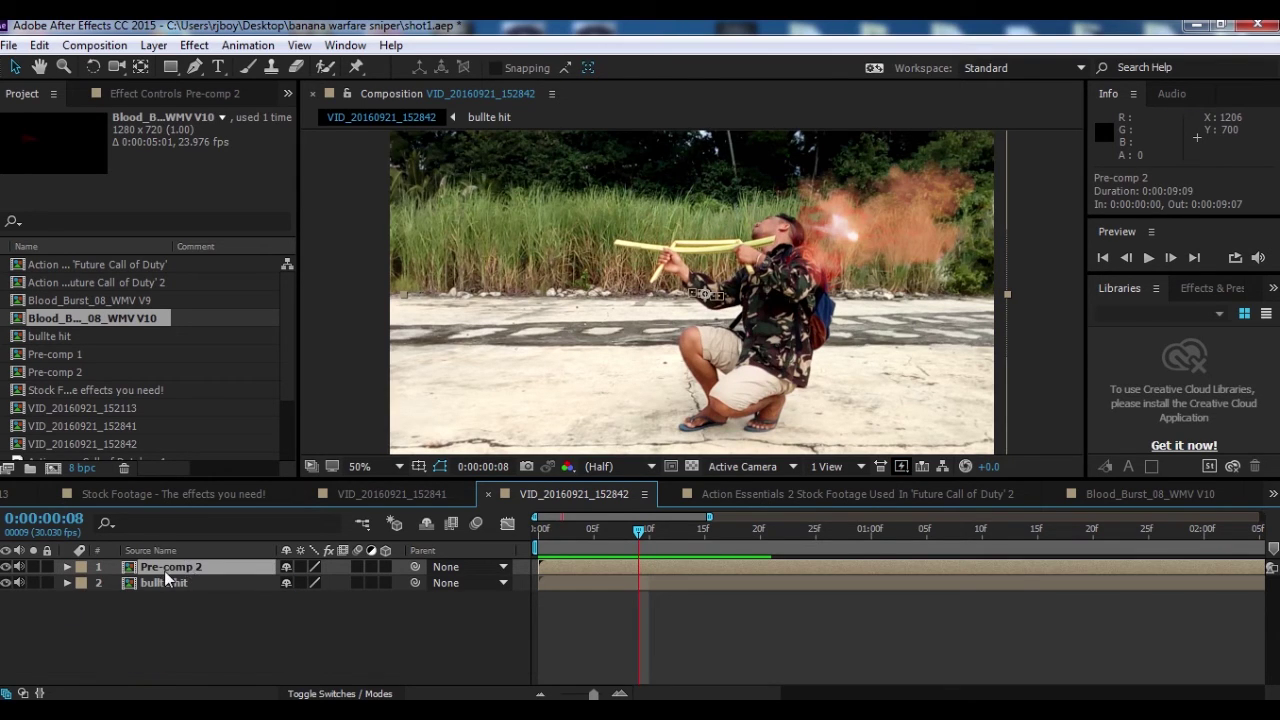
- Inside Pre-comp 2, duplicate the Blood_Burst_08_WMV V10 layer with Ctrl+D
{"action": "double_click", "coordinate": [203, 569]}
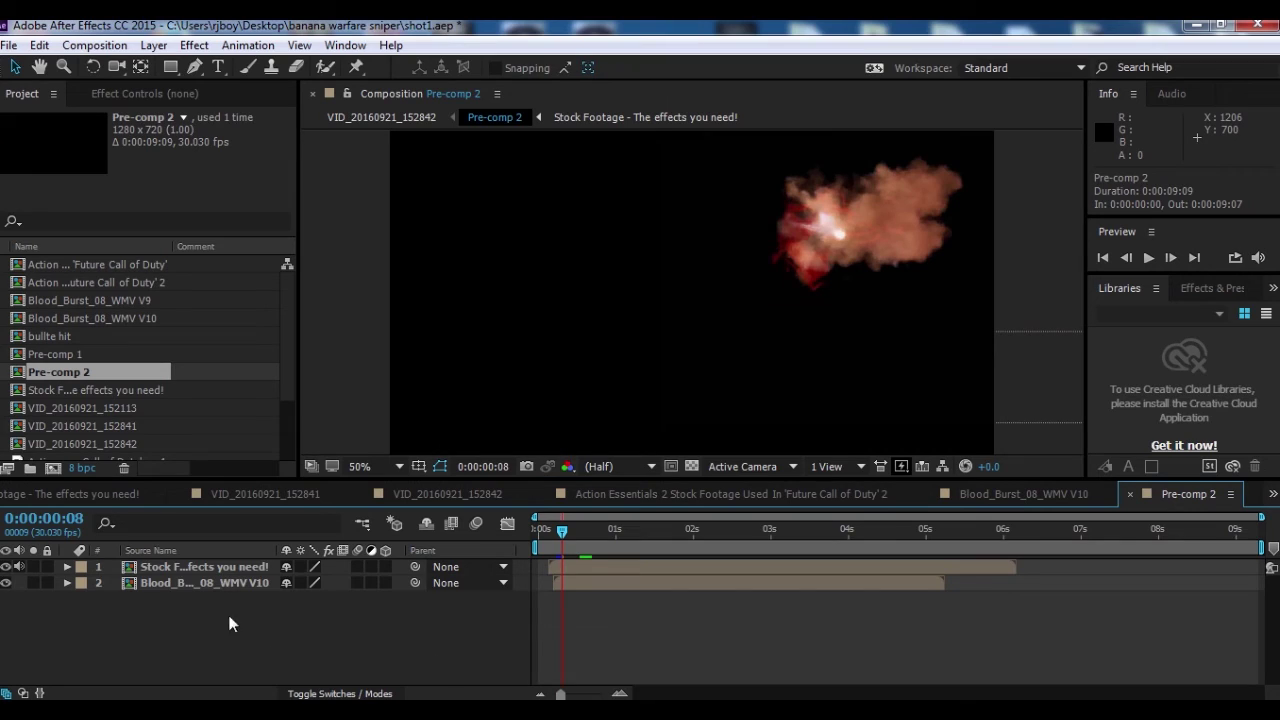
{"action": "left_click", "coordinate": [200, 580]}
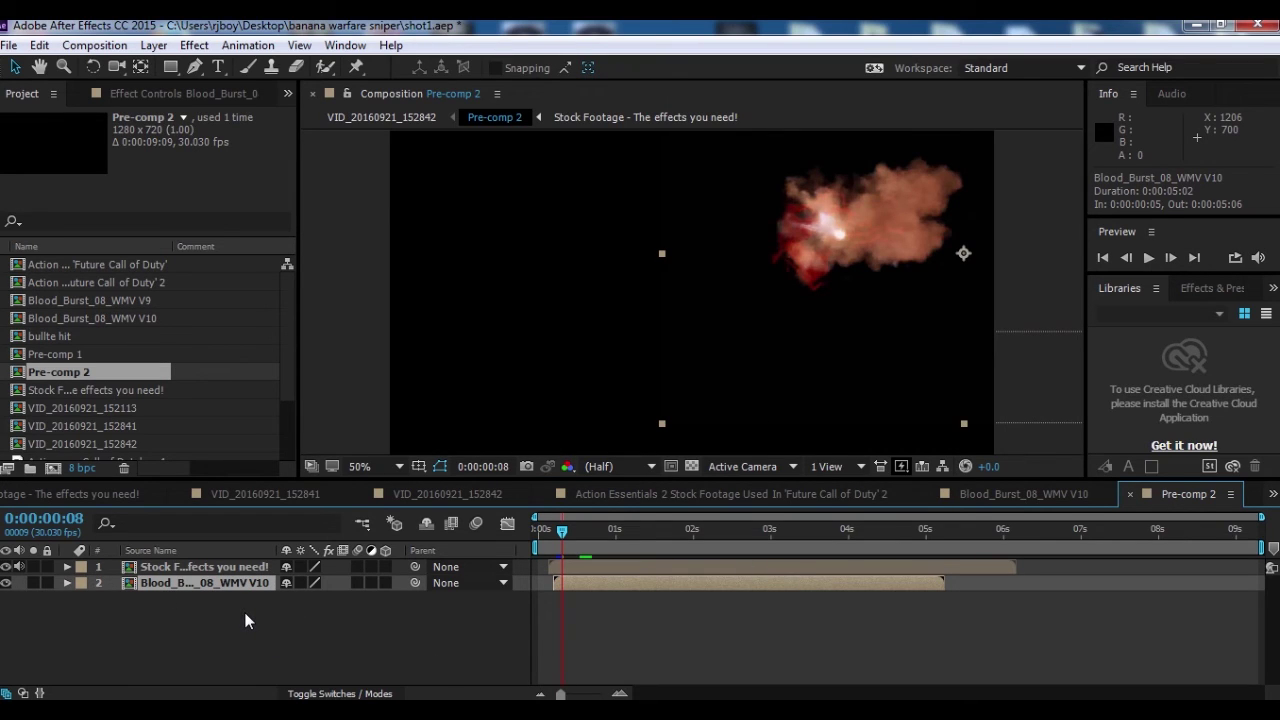
{"action": "key", "text": "ctrl+d"}
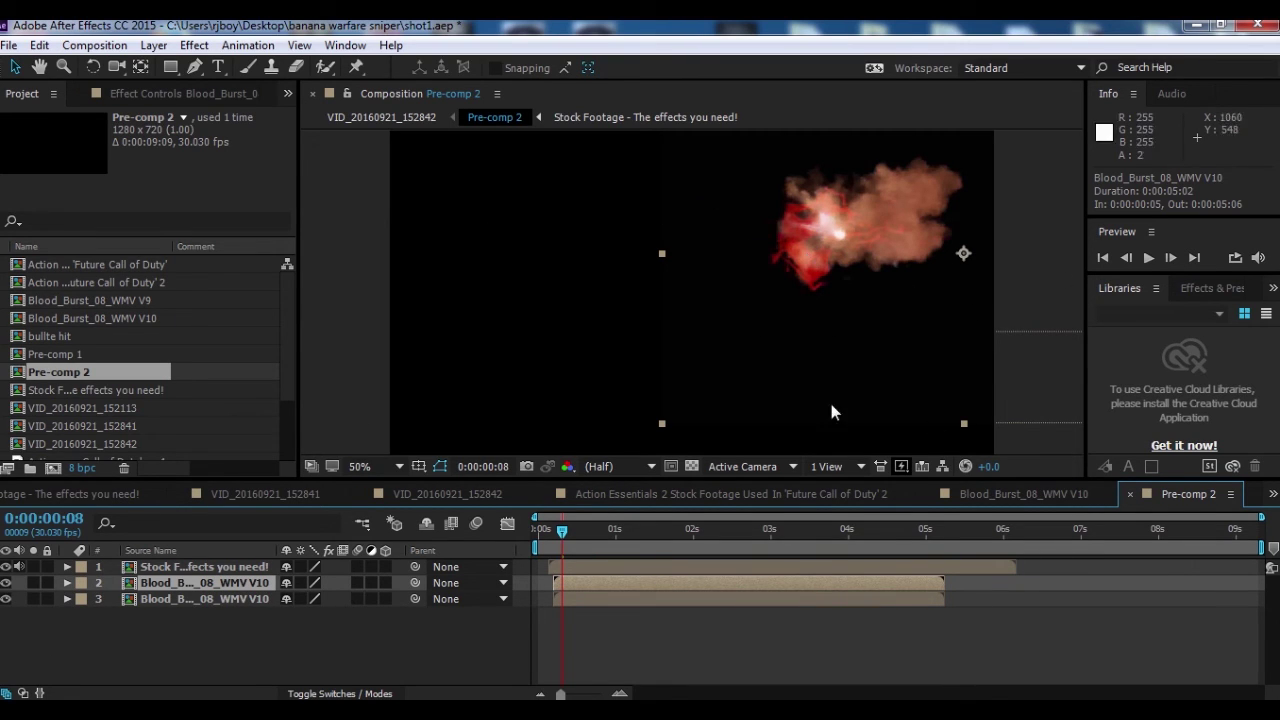
- Look through the other composition tabs, then return to the VID_20160921_152842 main shot
{"action": "left_click", "coordinate": [1038, 493]}
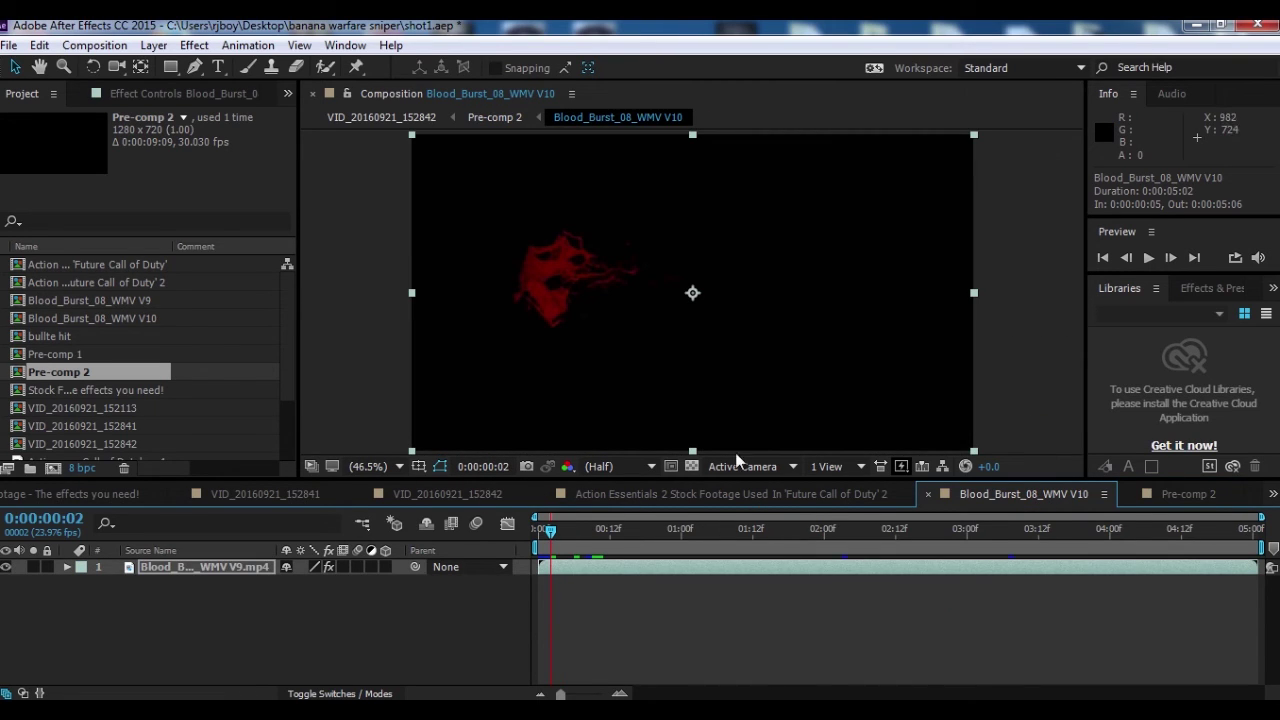
{"action": "left_click", "coordinate": [1210, 494]}
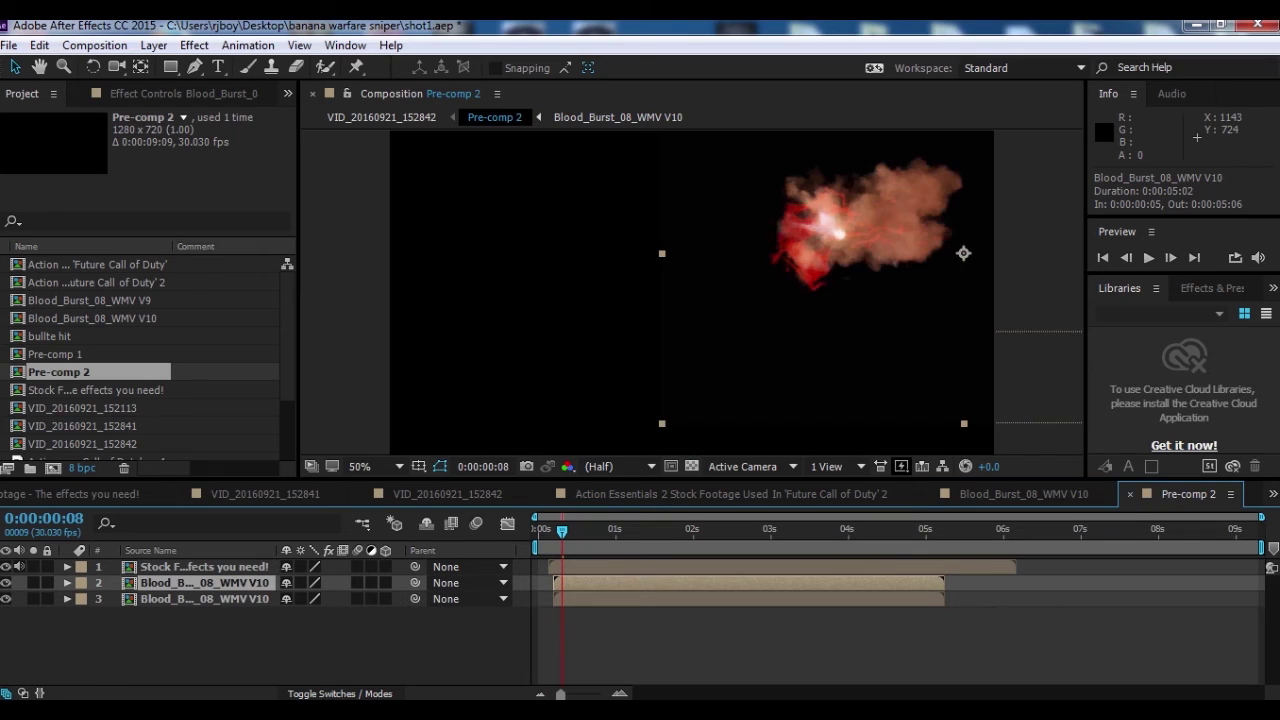
{"action": "left_click", "coordinate": [67, 494]}
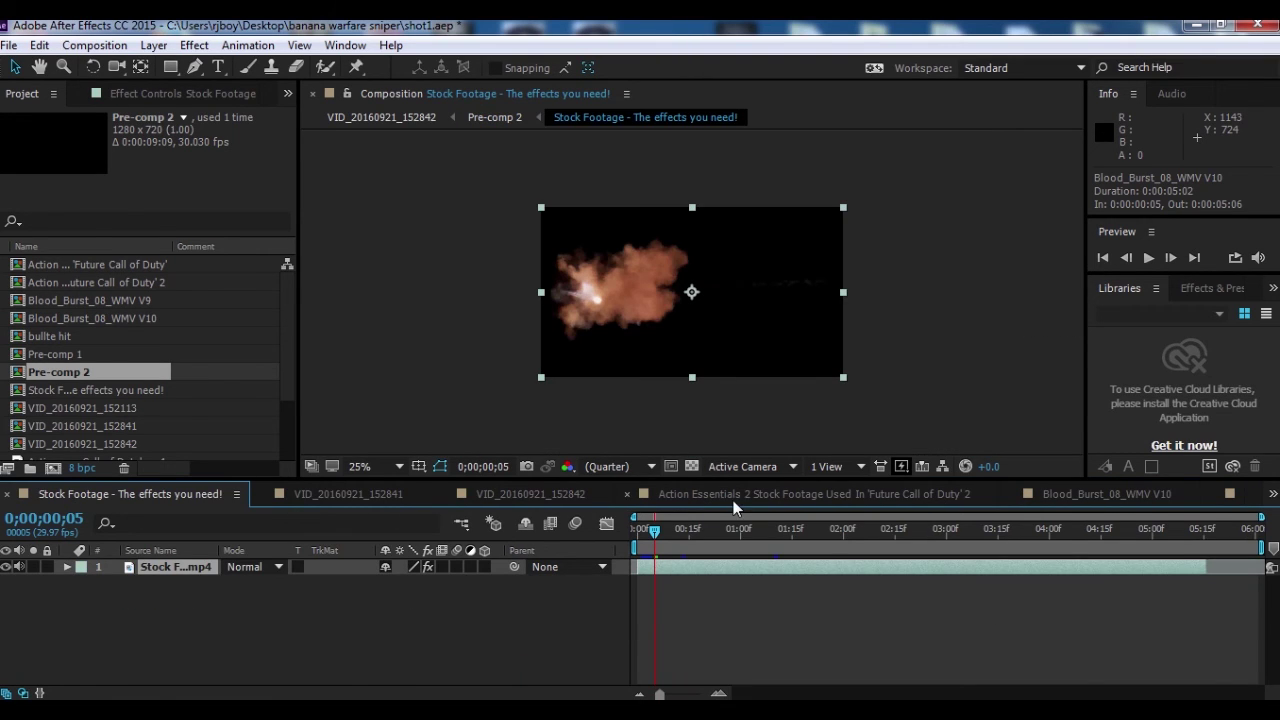
{"action": "left_click", "coordinate": [1272, 494]}
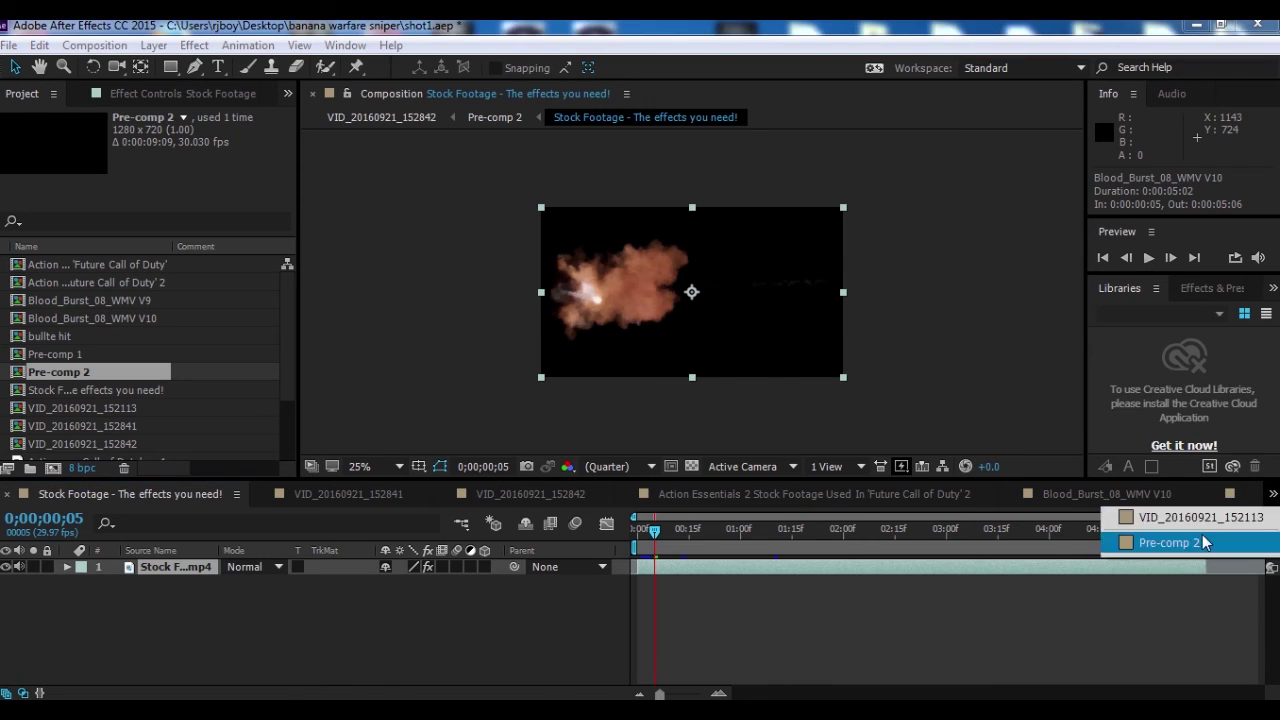
{"action": "left_click", "coordinate": [1180, 537]}
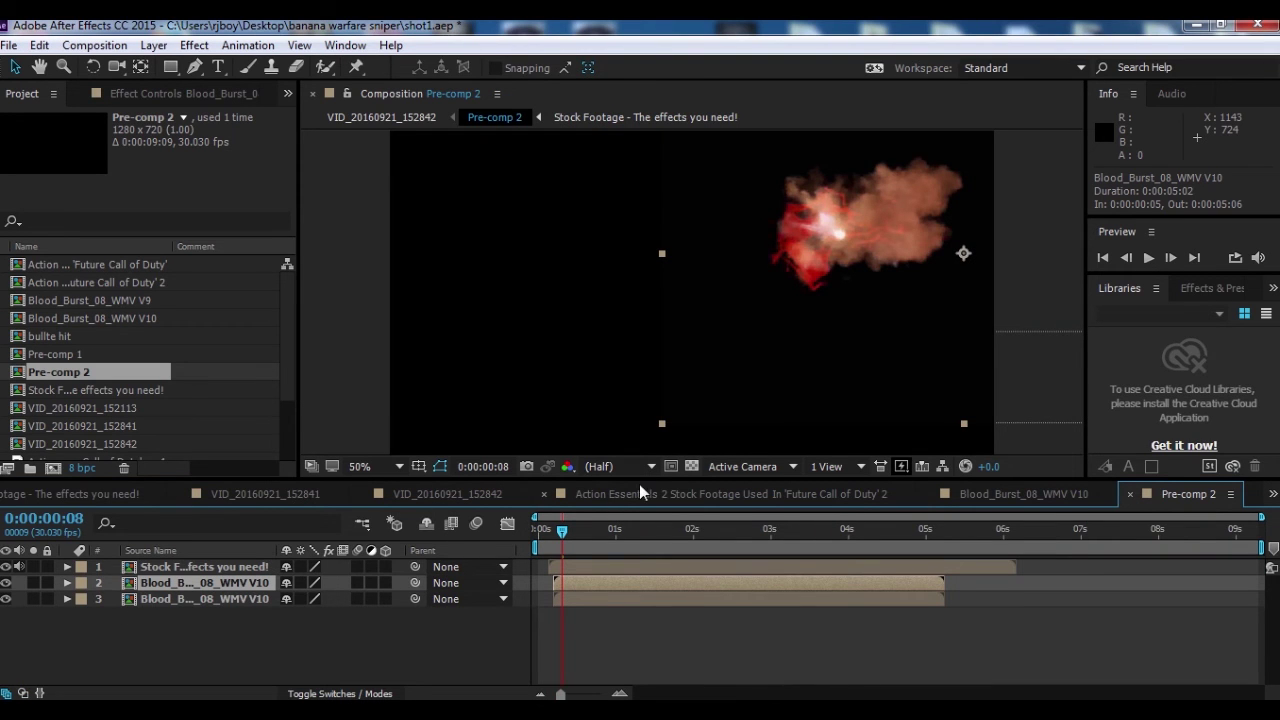
{"action": "left_click", "coordinate": [430, 494]}
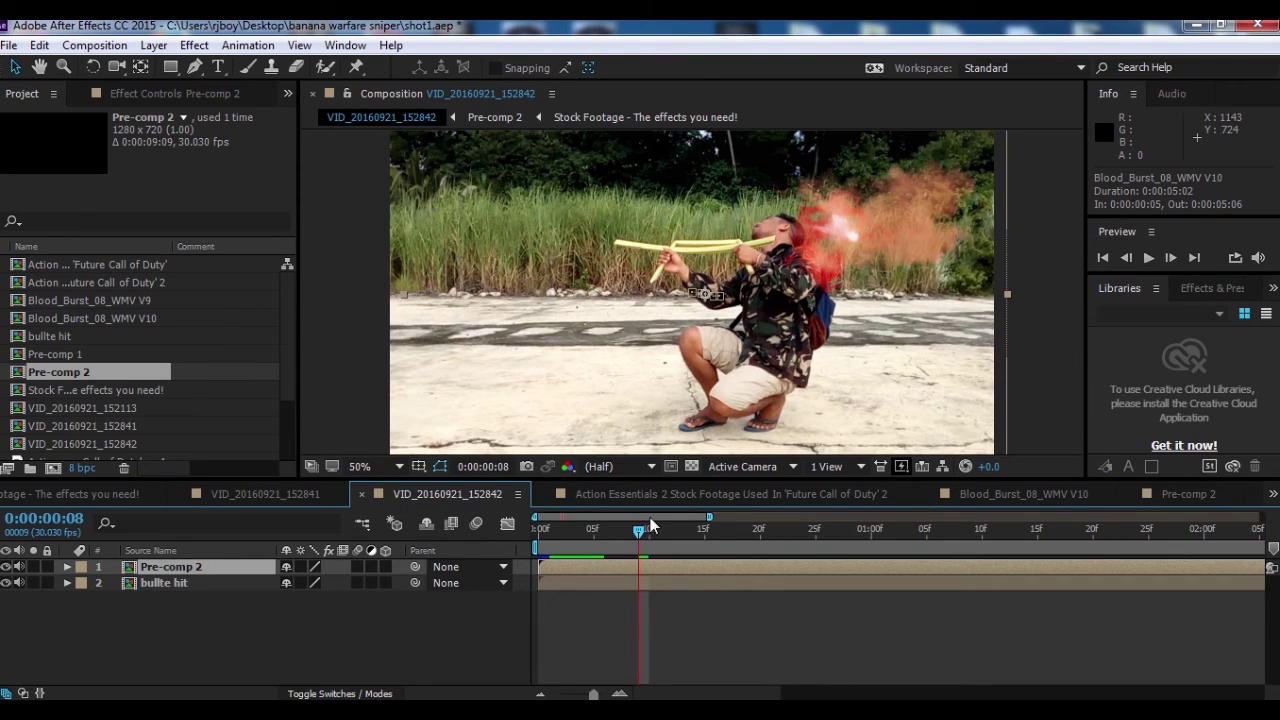
{"action": "left_click_drag", "start_coordinate": [640, 532], "coordinate": [617, 532]}
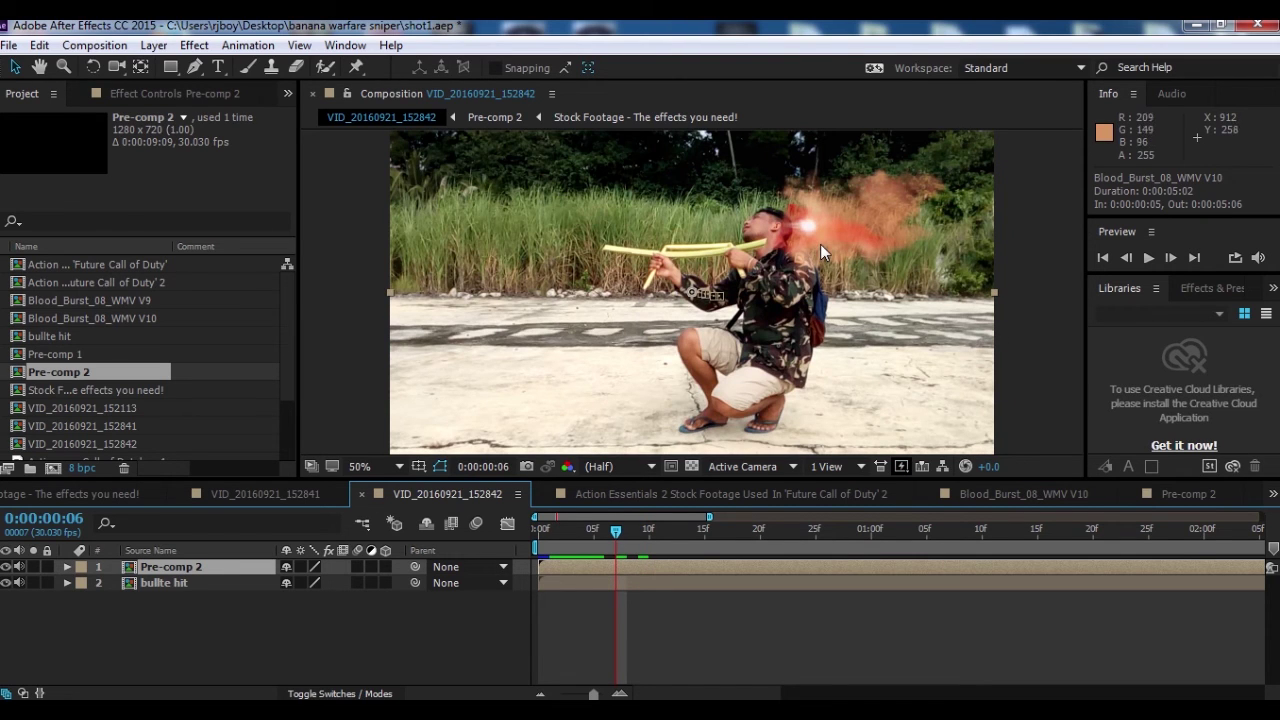
{"action": "mouse_move", "coordinate": [617, 531]}
{"action": "left_mouse_down"}
{"action": "mouse_move", "coordinate": [605, 531]}
{"action": "mouse_move", "coordinate": [622, 531]}
{"action": "left_mouse_up"}
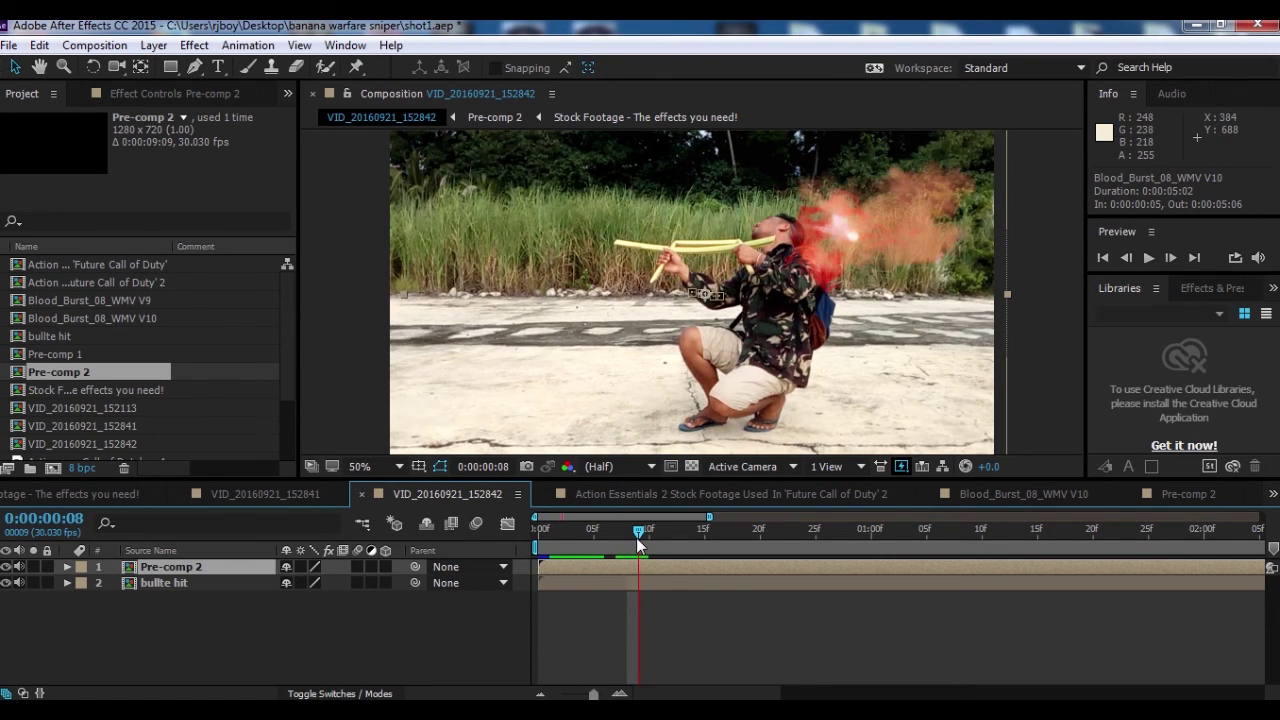
{"action": "mouse_move", "coordinate": [631, 531]}
{"action": "left_mouse_down"}
{"action": "mouse_move", "coordinate": [576, 543]}
{"action": "mouse_move", "coordinate": [598, 541]}
{"action": "left_mouse_up"}
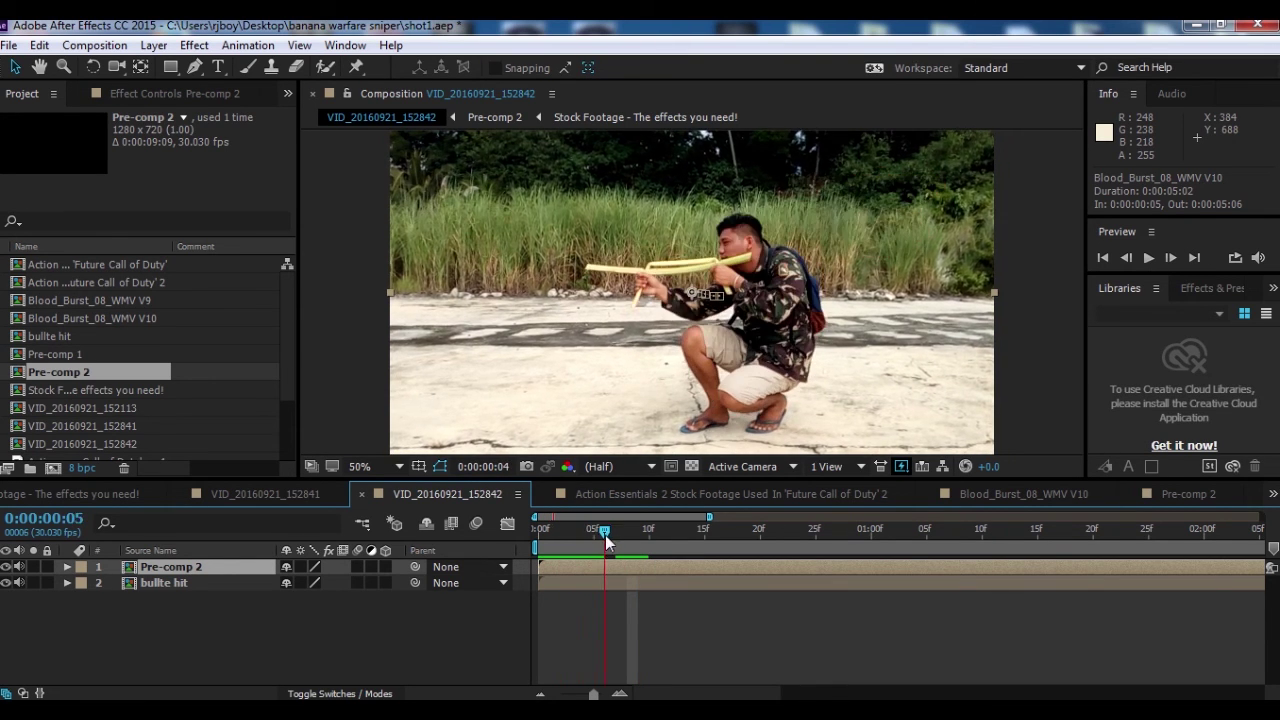
{"action": "left_click_drag", "start_coordinate": [598, 541], "coordinate": [590, 538]}
{"action": "key", "text": "Page_Down"}
{"action": "key", "text": "Page_Down"}
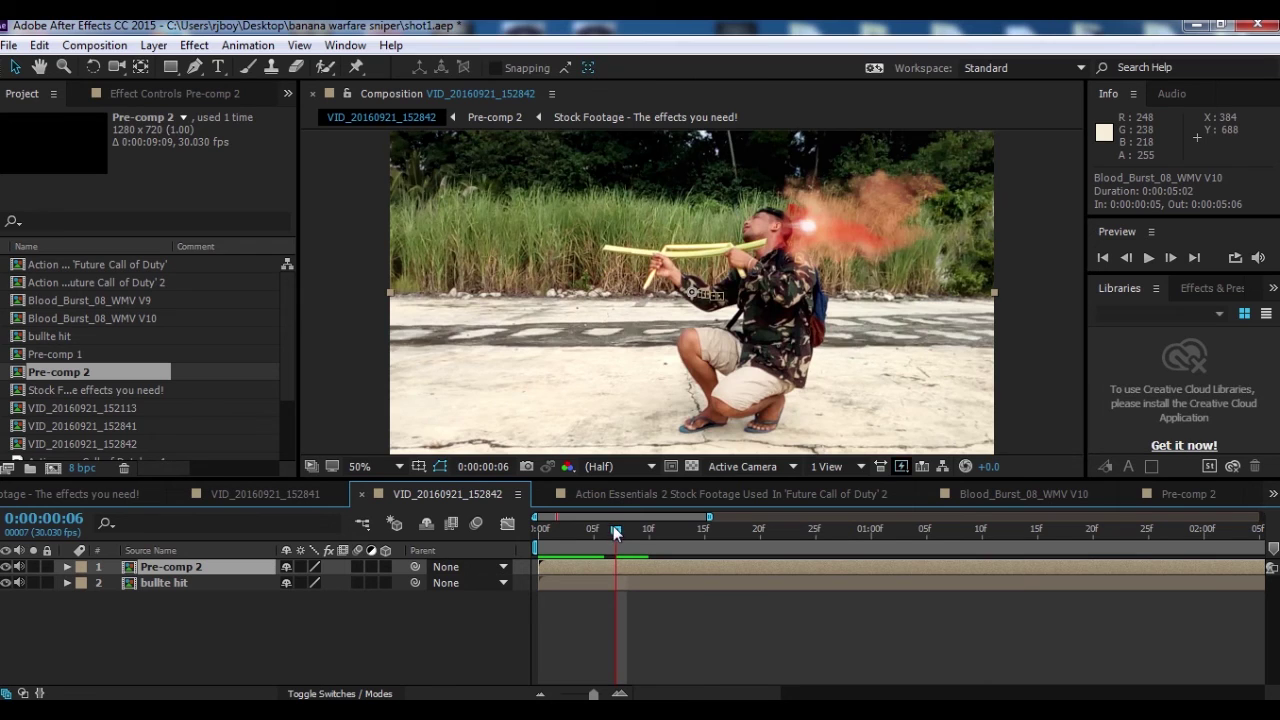
{"action": "key", "text": "Page_Up"}
{"action": "key", "text": "Page_Up"}
{"action": "key", "text": "Page_Up"}
{"action": "left_click", "coordinate": [1149, 257]}
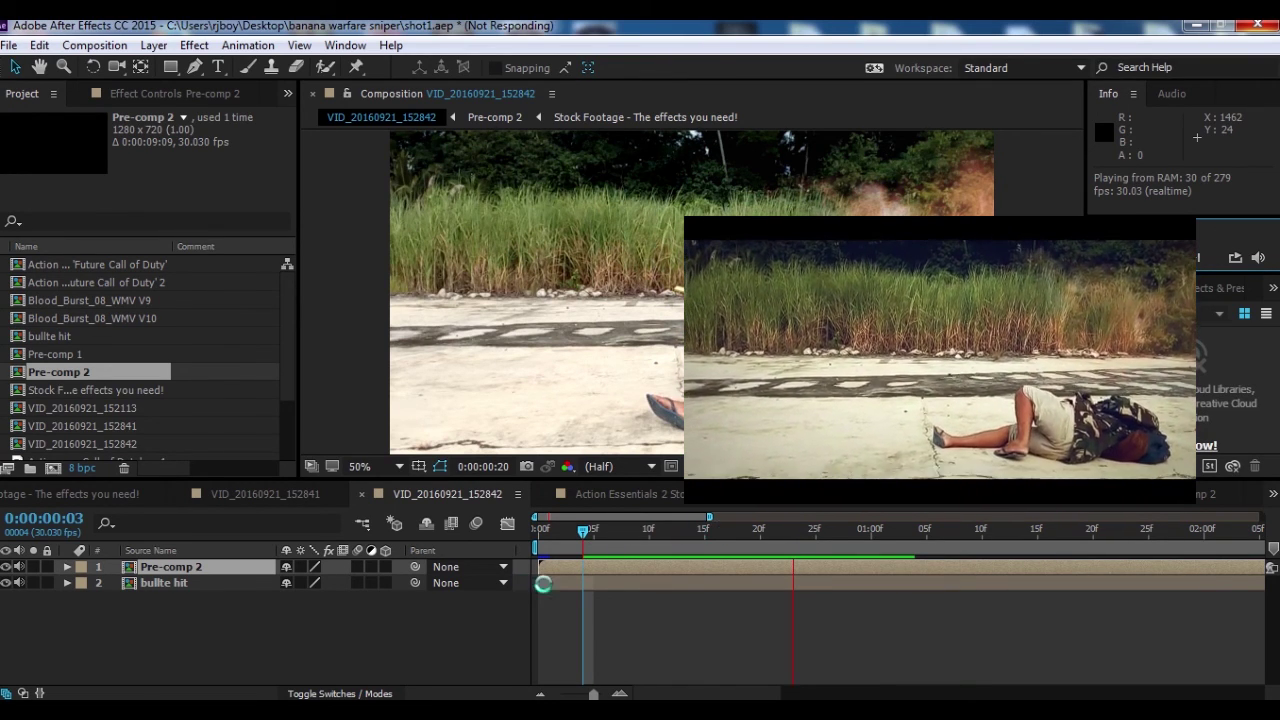
{"action": "left_click", "coordinate": [626, 533]}
{"action": "left_click", "coordinate": [639, 536]}
{"action": "mouse_move", "coordinate": [642, 545]}
{"action": "left_mouse_down"}
{"action": "mouse_move", "coordinate": [836, 623]}
{"action": "mouse_move", "coordinate": [614, 540]}
{"action": "mouse_move", "coordinate": [579, 543]}
{"action": "left_mouse_up"}
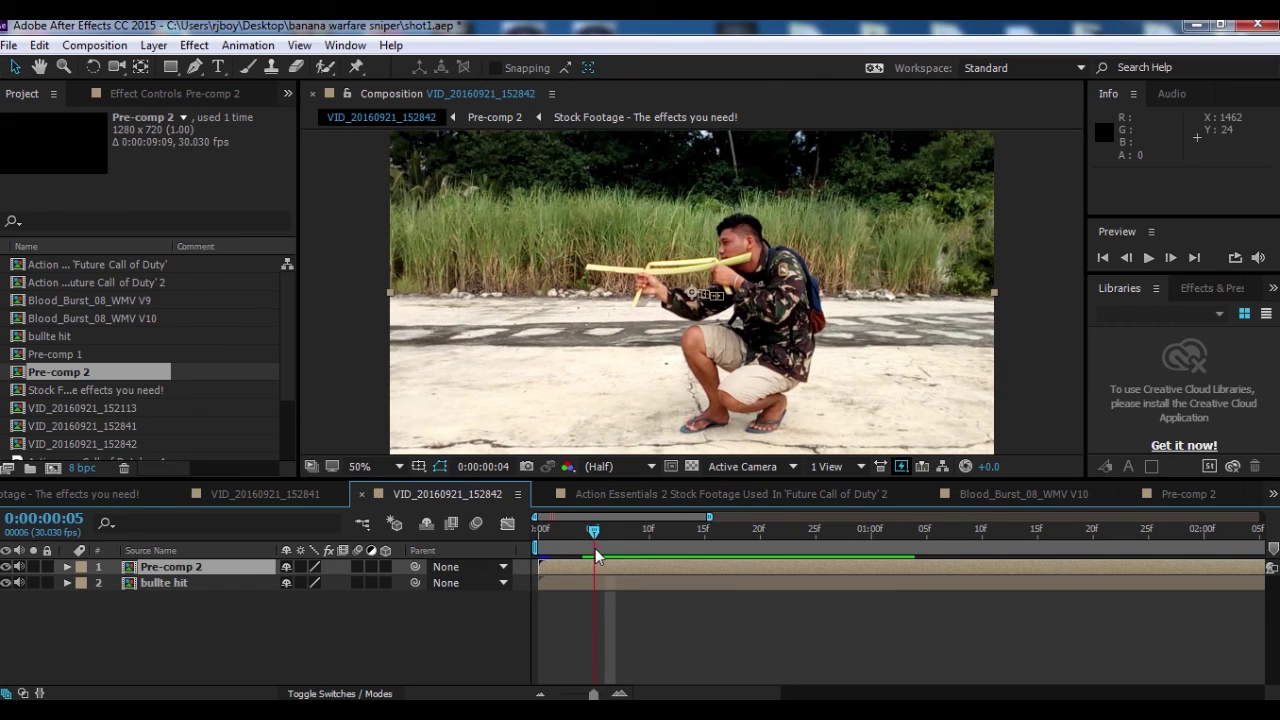
{"action": "left_click_drag", "start_coordinate": [579, 543], "coordinate": [604, 546]}
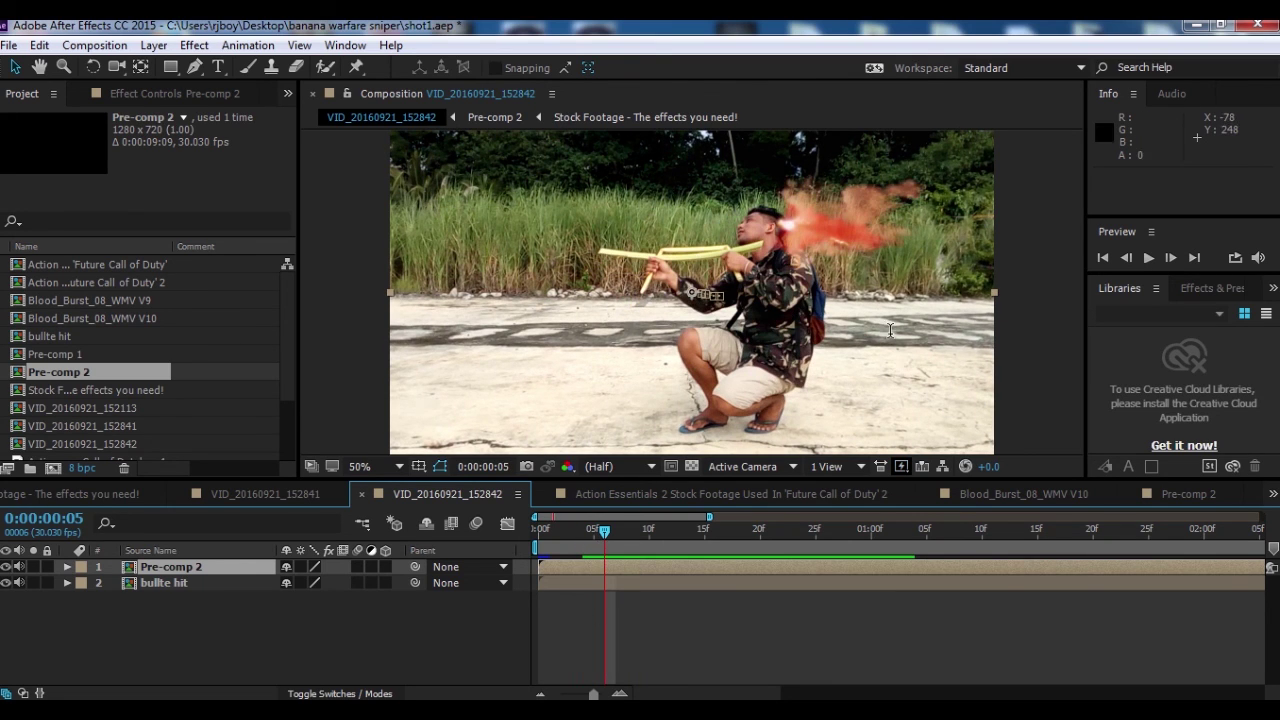
- Press F2 to bring up HyperCam's recording window for stopping the capture
{"action": "key", "text": "F2"}
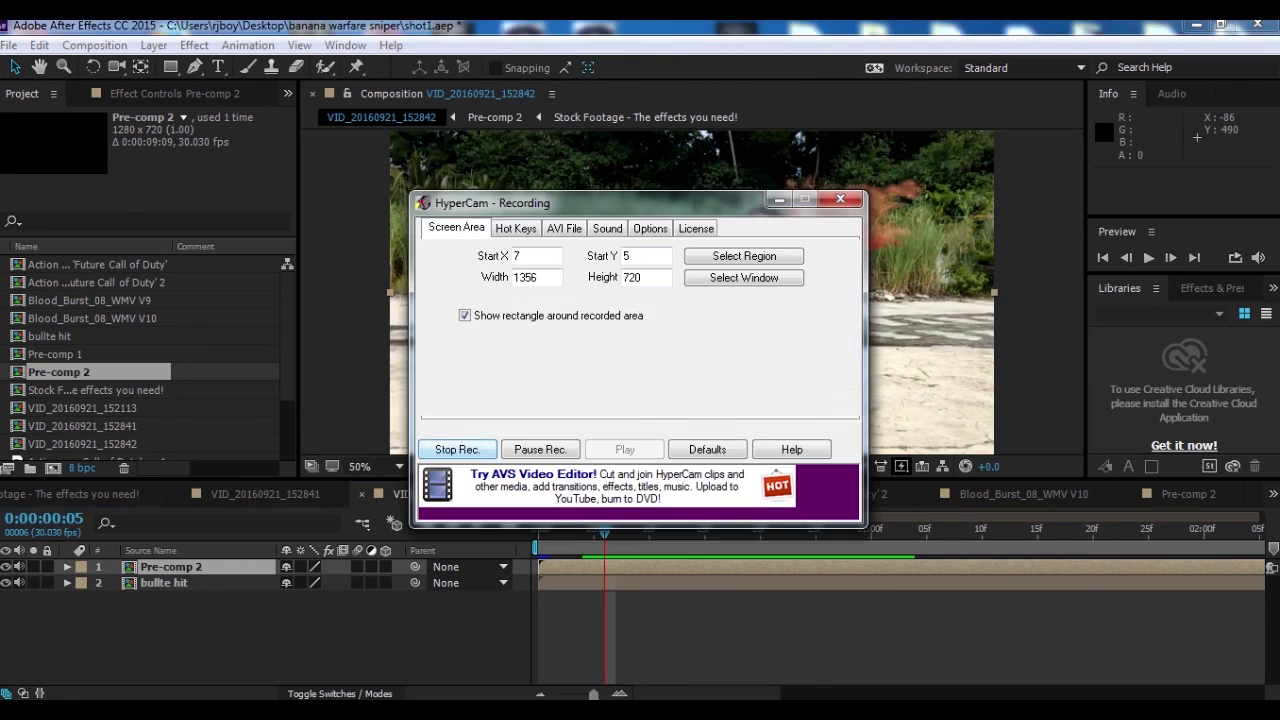